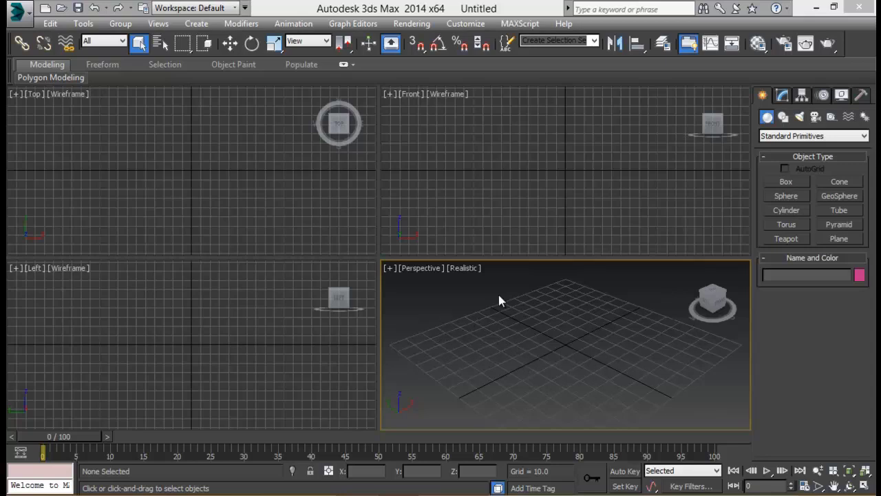
Step: Create a PF Source emitter by dragging it out in the viewport
{"action": "left_click", "coordinate": [791, 137]}
{"action": "left_click", "coordinate": [785, 174]}
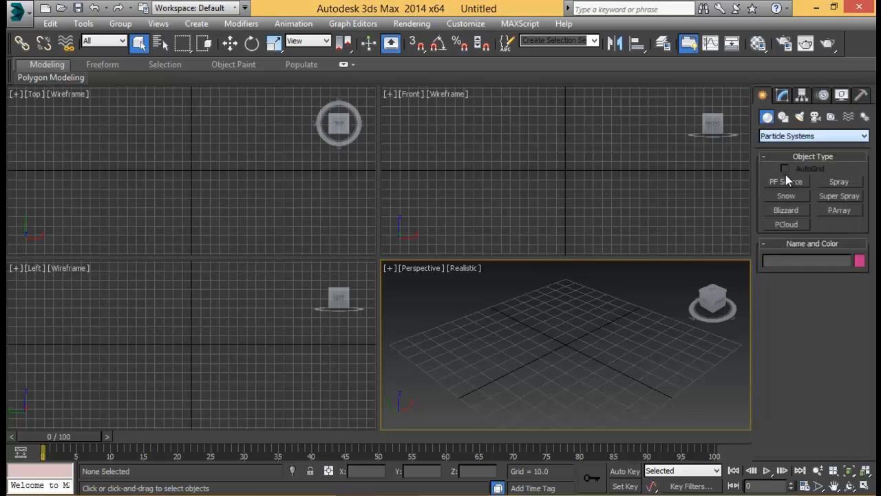
{"action": "left_click", "coordinate": [796, 181]}
{"action": "left_click_drag", "start_coordinate": [558, 344], "coordinate": [560, 371]}
{"action": "right_click", "coordinate": [613, 364]}
Step: Stand the emitter upright by rotating it -90° on X with Angle Snap on
{"action": "middle_click_drag", "start_coordinate": [613, 364], "coordinate": [622, 336], "text": "alt"}
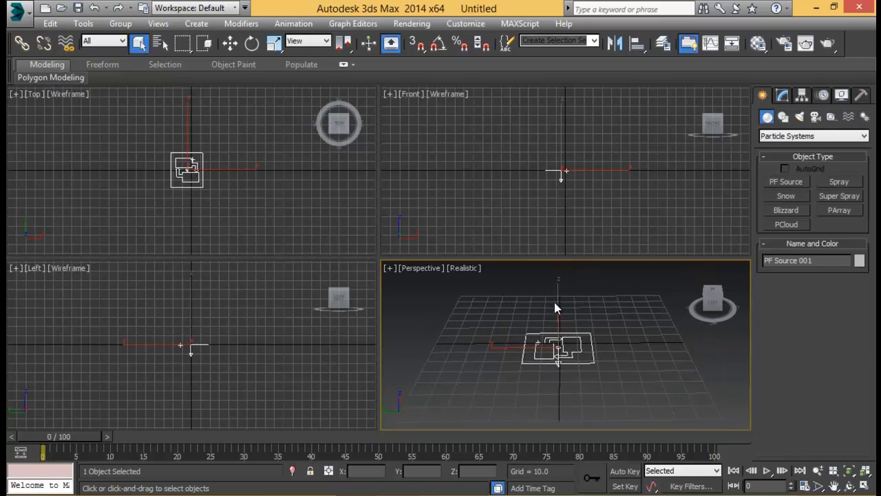
{"action": "key", "text": "alt+w"}
{"action": "middle_click_drag", "start_coordinate": [454, 281], "coordinate": [460, 304], "text": "alt"}
{"action": "key", "text": "e"}
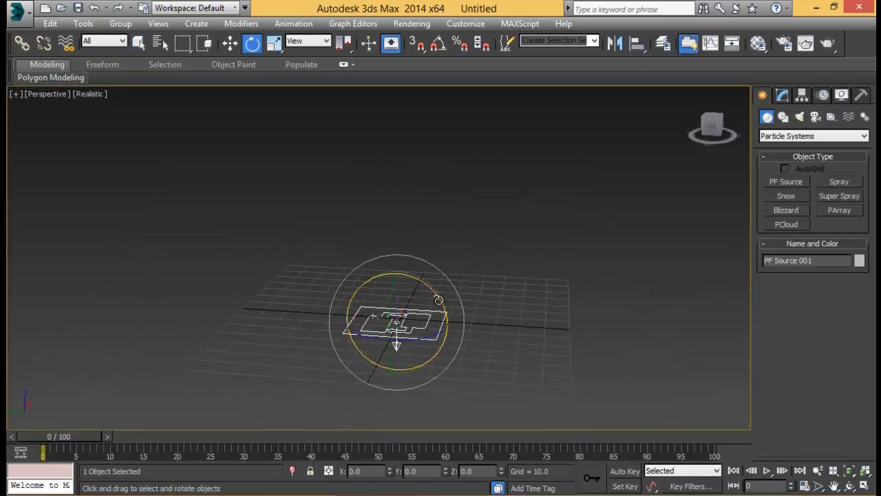
{"action": "left_click_drag", "start_coordinate": [419, 293], "coordinate": [323, 215]}
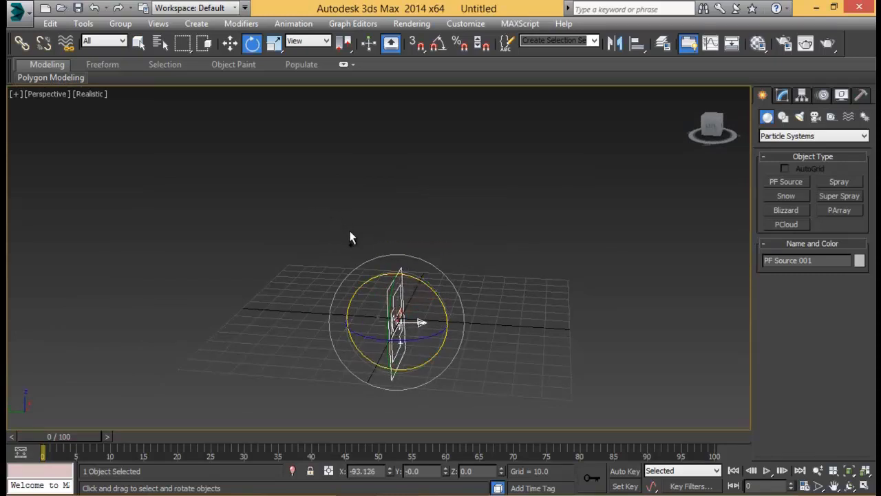
{"action": "key", "text": "ctrl+z"}
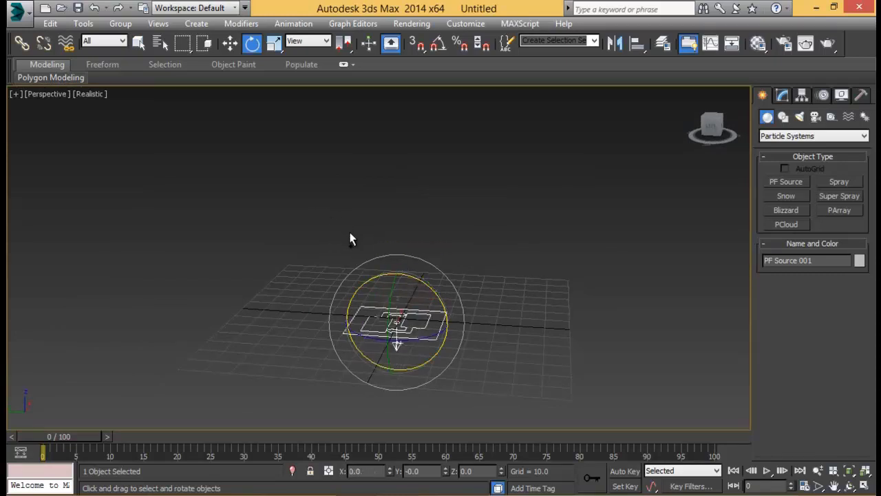
{"action": "left_click", "coordinate": [435, 53]}
{"action": "left_click_drag", "start_coordinate": [434, 285], "coordinate": [416, 256]}
Step: Raise the emitter to Z 44.353 and move it along Y to 117.687
{"action": "middle_click_drag", "start_coordinate": [653, 289], "coordinate": [365, 280], "text": "alt"}
{"action": "key", "text": "w"}
{"action": "left_click", "coordinate": [361, 288]}
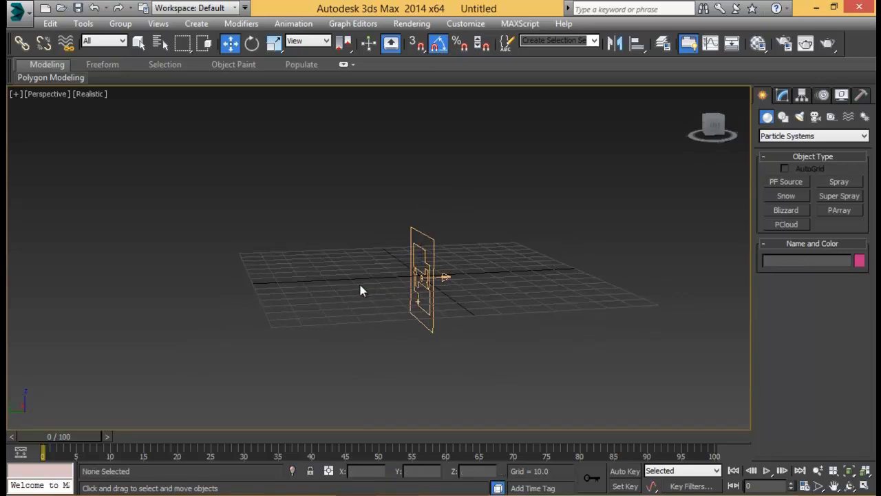
{"action": "left_click", "coordinate": [434, 273]}
{"action": "left_click_drag", "start_coordinate": [434, 274], "coordinate": [289, 276]}
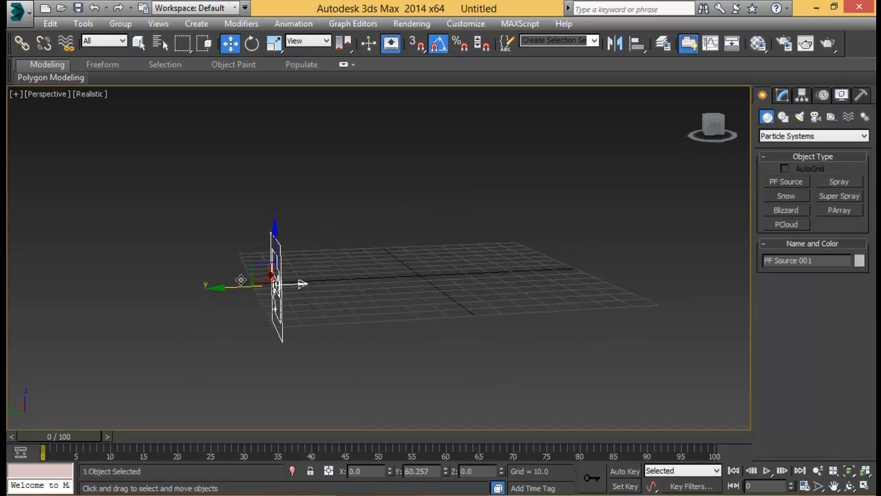
{"action": "middle_click_drag", "start_coordinate": [289, 277], "coordinate": [347, 320], "text": "alt"}
{"action": "left_click_drag", "start_coordinate": [265, 337], "coordinate": [100, 233]}
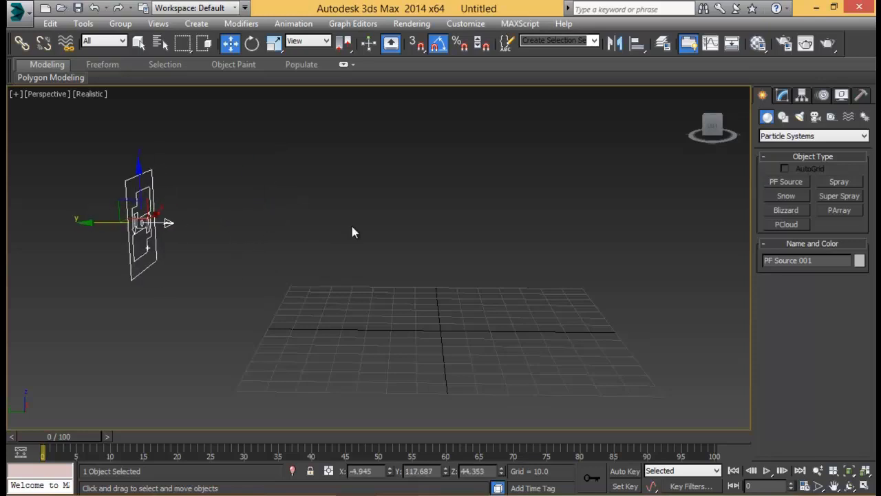
{"action": "middle_click_drag", "start_coordinate": [352, 232], "coordinate": [366, 254], "text": "alt"}
Step: Scrub the timeline to frame 20 to preview the sideways particle spray
{"action": "left_click_drag", "start_coordinate": [49, 436], "coordinate": [181, 436]}
{"action": "key", "text": "w"}
{"action": "middle_click_drag", "start_coordinate": [363, 236], "coordinate": [319, 238]}
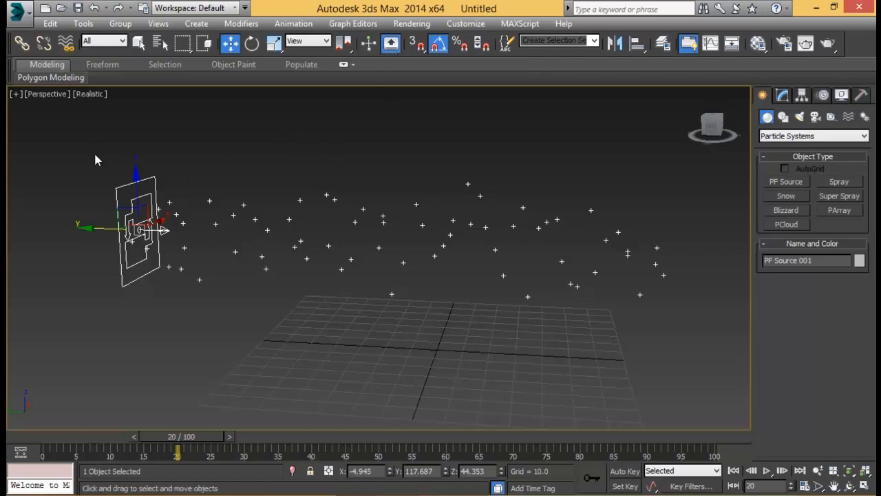
Step: In Particle View, set PF Source 001's viewport quantity to 100%
{"action": "key", "text": "6"}
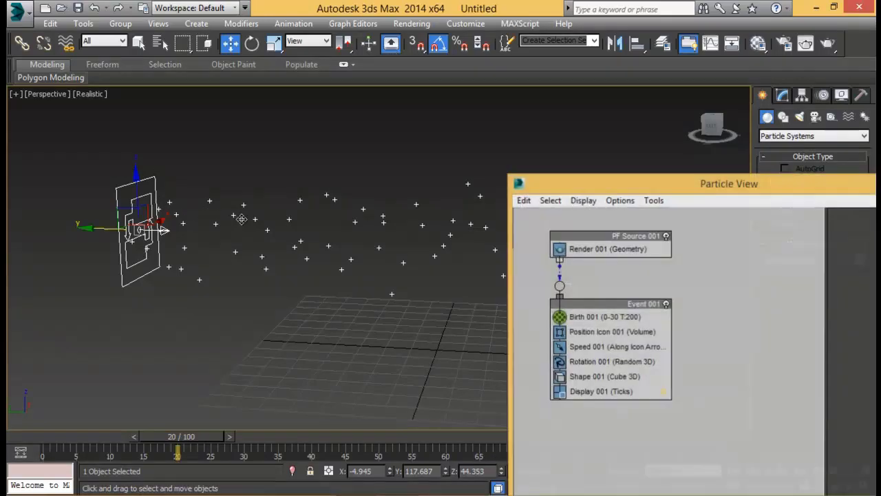
{"action": "left_click_drag", "start_coordinate": [623, 175], "coordinate": [385, 156]}
{"action": "left_click_drag", "start_coordinate": [492, 150], "coordinate": [446, 82]}
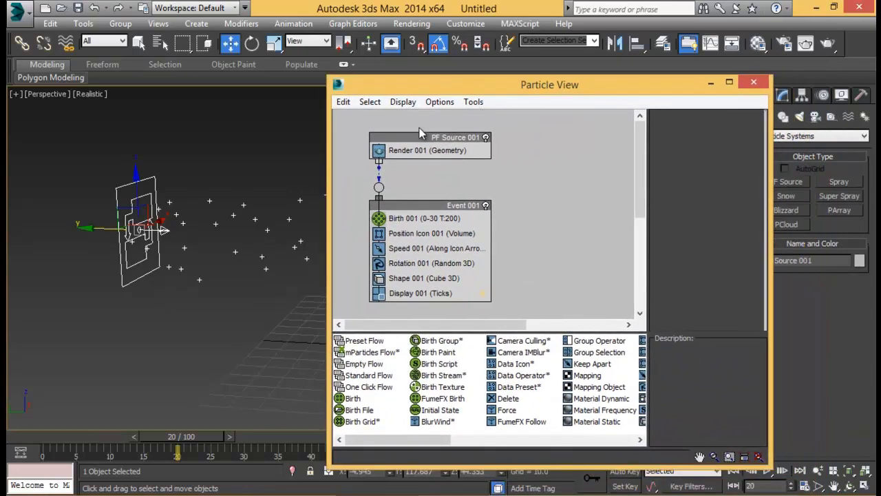
{"action": "left_click", "coordinate": [420, 138]}
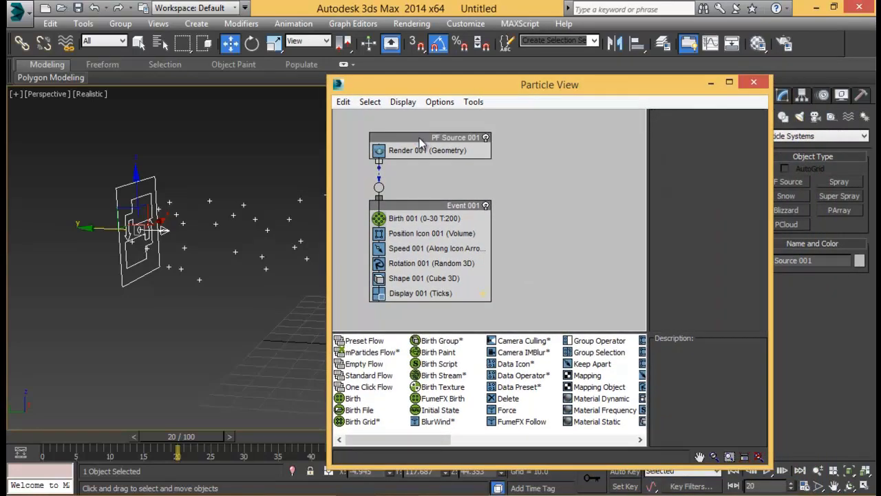
{"action": "scroll", "coordinate": [685, 159], "scroll_direction": "up", "scroll_amount": 5}
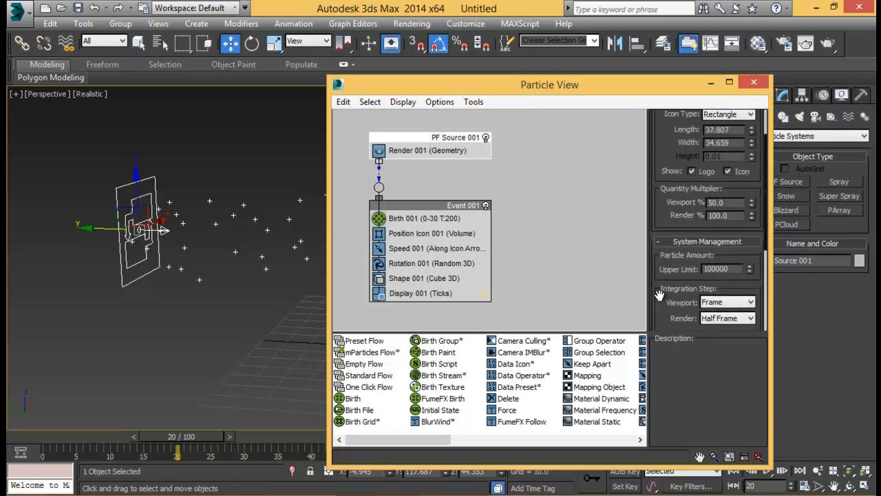
{"action": "left_click_drag", "start_coordinate": [728, 217], "coordinate": [620, 216]}
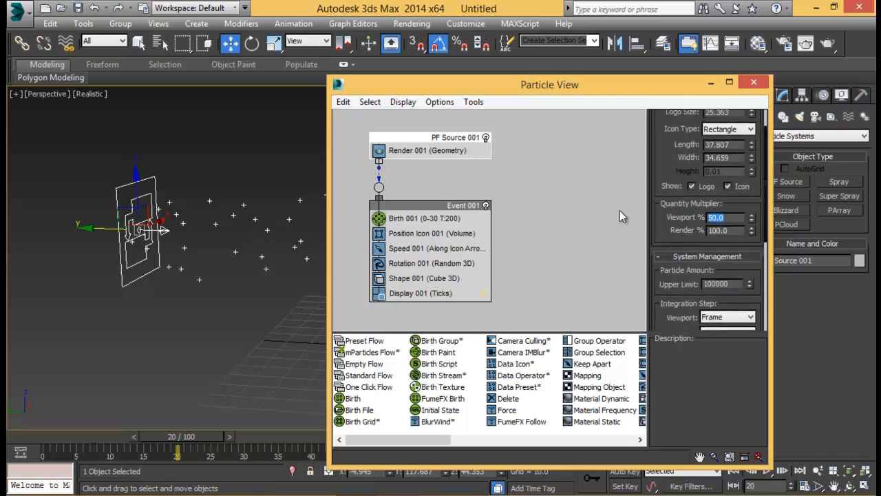
{"action": "type", "text": "100"}
{"action": "key", "text": "Return"}
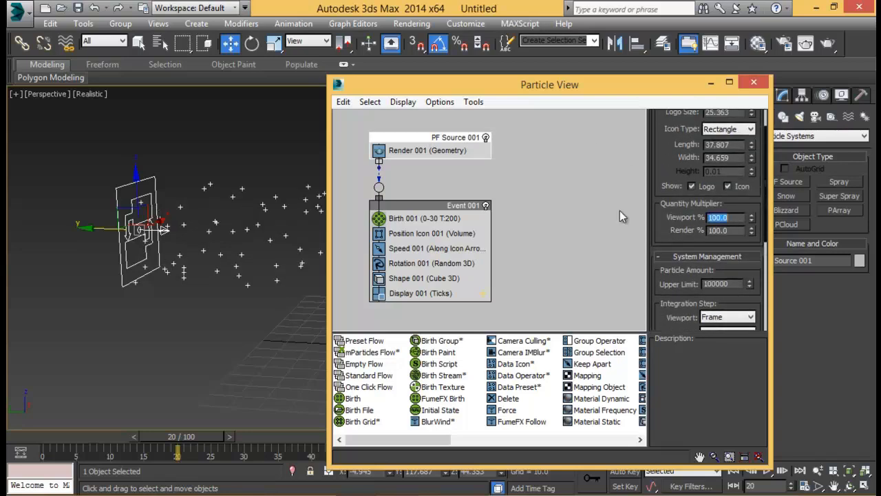
Step: Set Birth 001 to Emit Stop 100 and emit by Rate at 1000 per second
{"action": "left_click", "coordinate": [453, 219]}
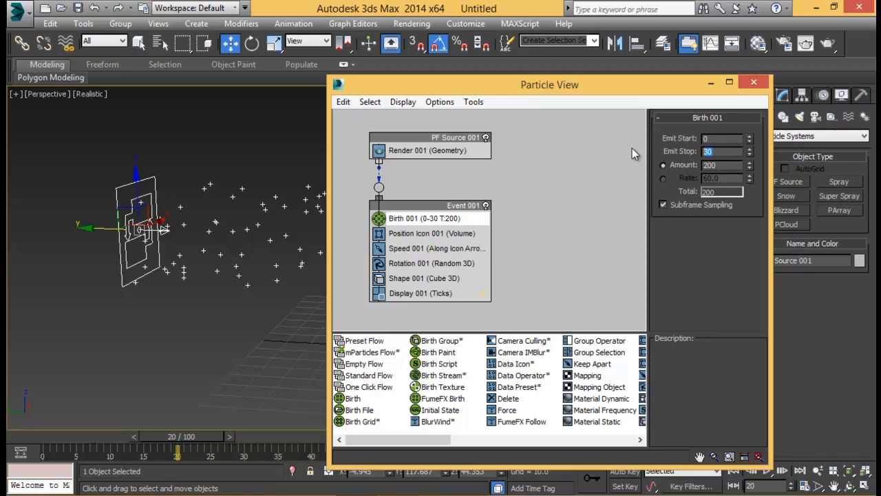
{"action": "type", "text": "100"}
{"action": "key", "text": "Return"}
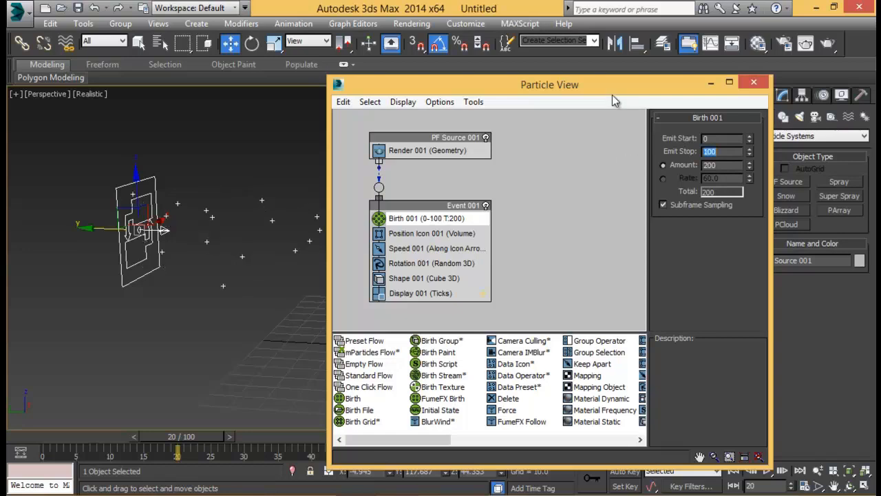
{"action": "left_click_drag", "start_coordinate": [612, 96], "coordinate": [552, 47]}
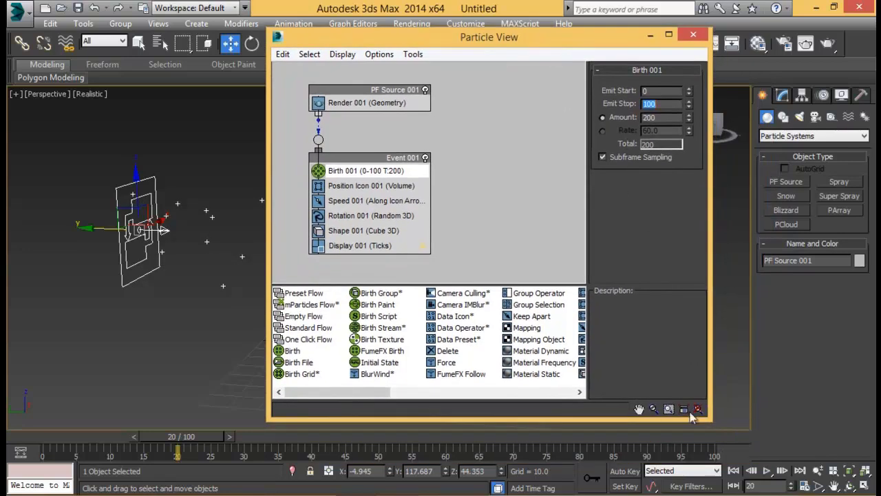
{"action": "left_click", "coordinate": [603, 131]}
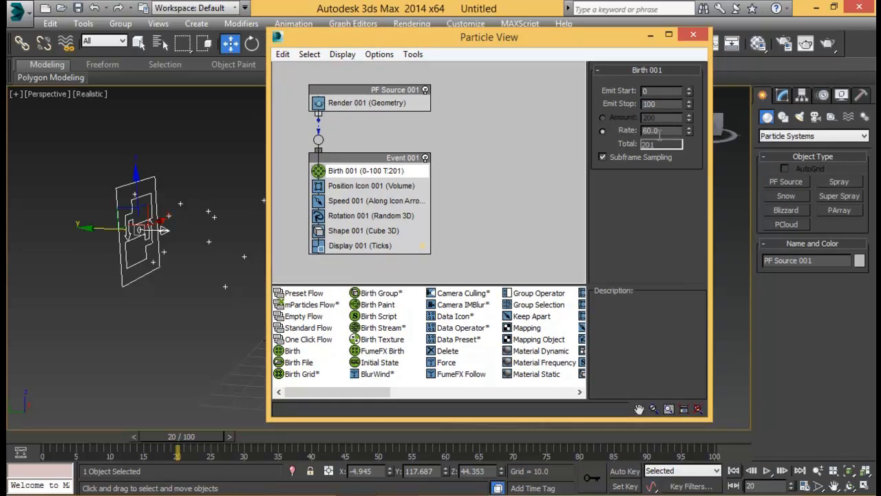
{"action": "type", "text": "1000"}
{"action": "key", "text": "Return"}
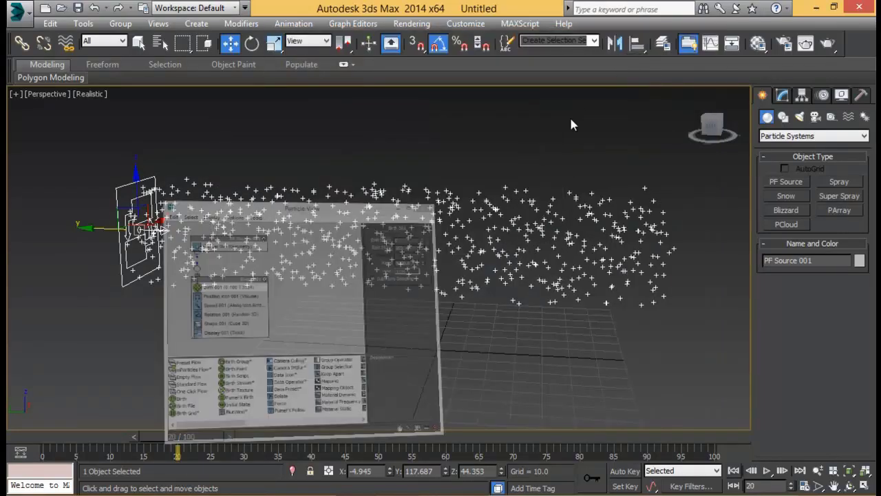
{"action": "left_click", "coordinate": [650, 34]}
{"action": "middle_click_drag", "start_coordinate": [389, 199], "coordinate": [448, 251], "text": "alt"}
{"action": "left_click", "coordinate": [54, 485]}
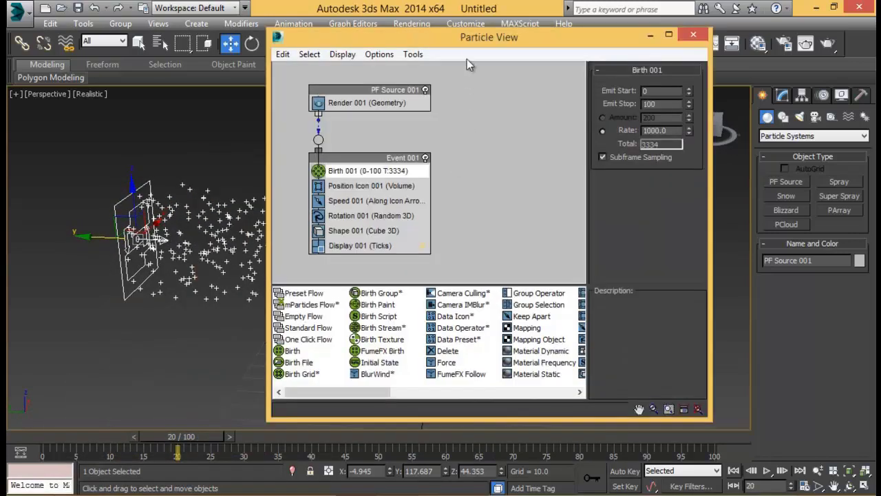
Step: Set Position Icon 001 to emit particles from the emitter's pivot
{"action": "left_click_drag", "start_coordinate": [468, 37], "coordinate": [507, 42]}
{"action": "left_click", "coordinate": [406, 191]}
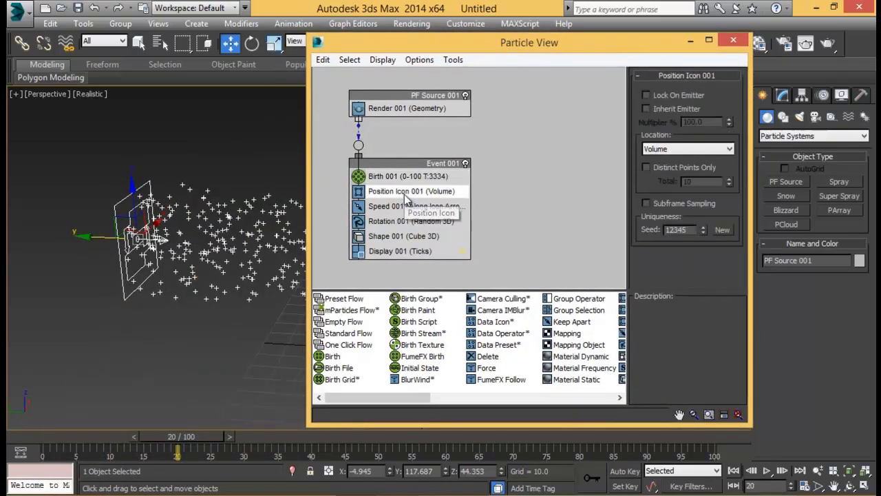
{"action": "left_click", "coordinate": [688, 151]}
{"action": "left_click", "coordinate": [676, 161]}
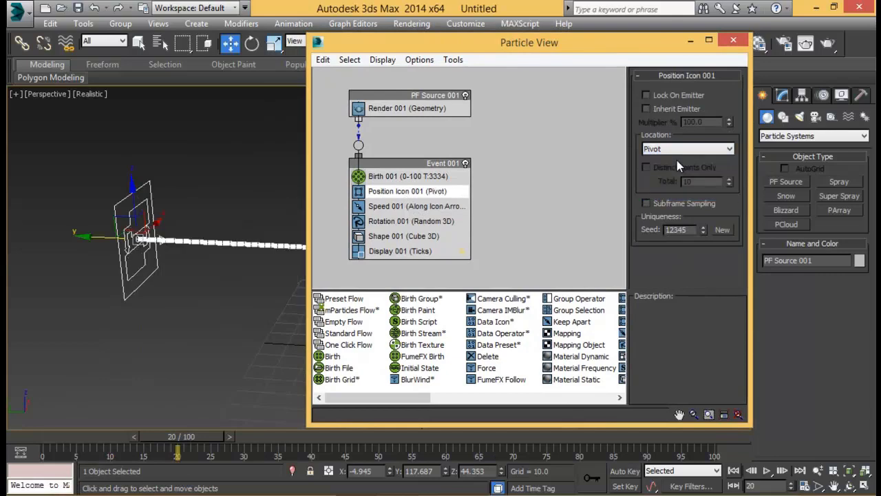
{"action": "left_click_drag", "start_coordinate": [494, 43], "coordinate": [717, 95]}
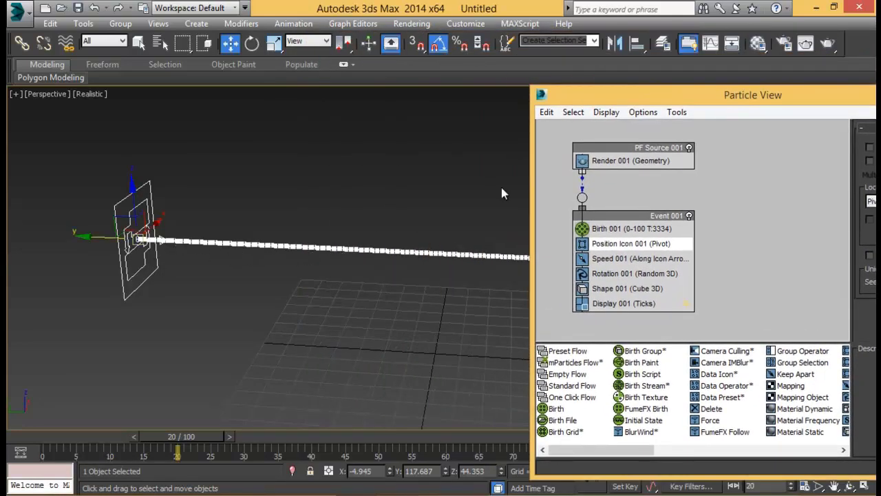
{"action": "left_click_drag", "start_coordinate": [646, 96], "coordinate": [503, 43]}
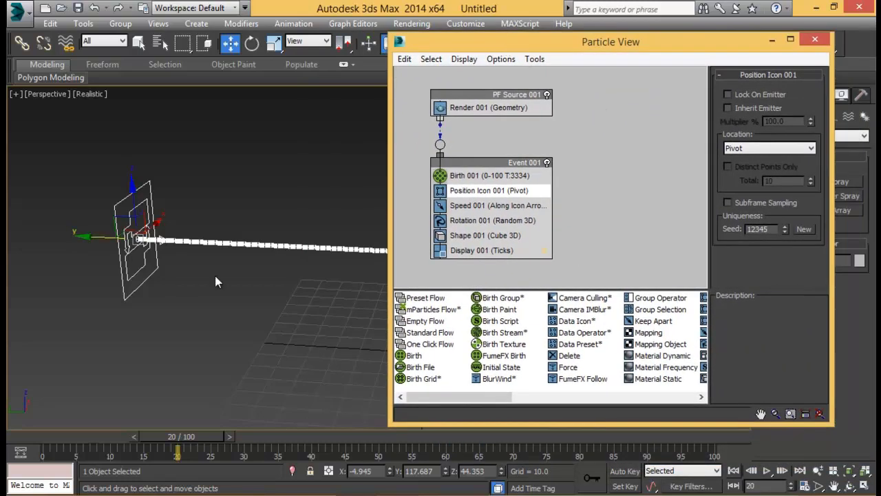
Step: Give Speed 001 a variation of 20 and fine-tune its divergence
{"action": "left_click", "coordinate": [474, 206]}
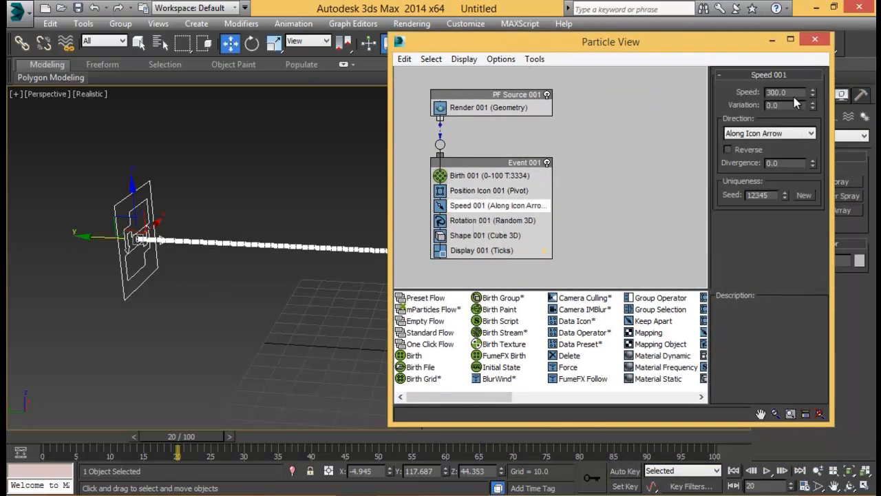
{"action": "type", "text": "20"}
{"action": "key", "text": "Return"}
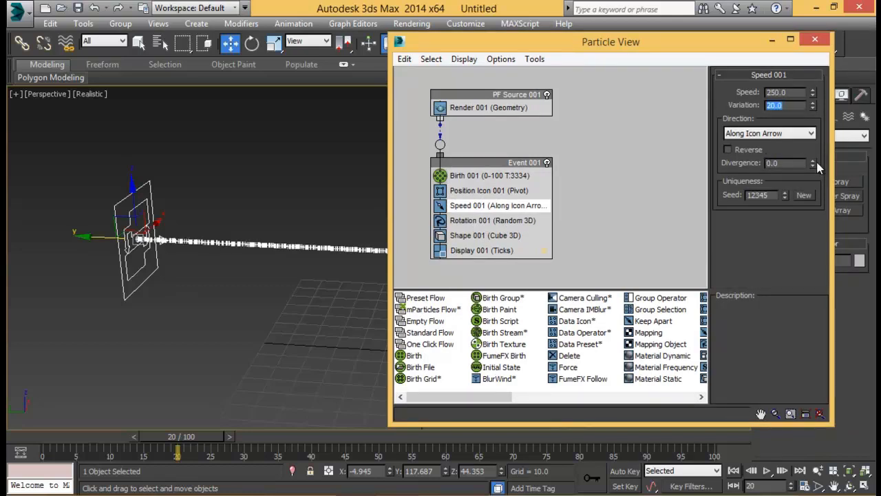
{"action": "left_click_drag", "start_coordinate": [813, 164], "coordinate": [809, 133]}
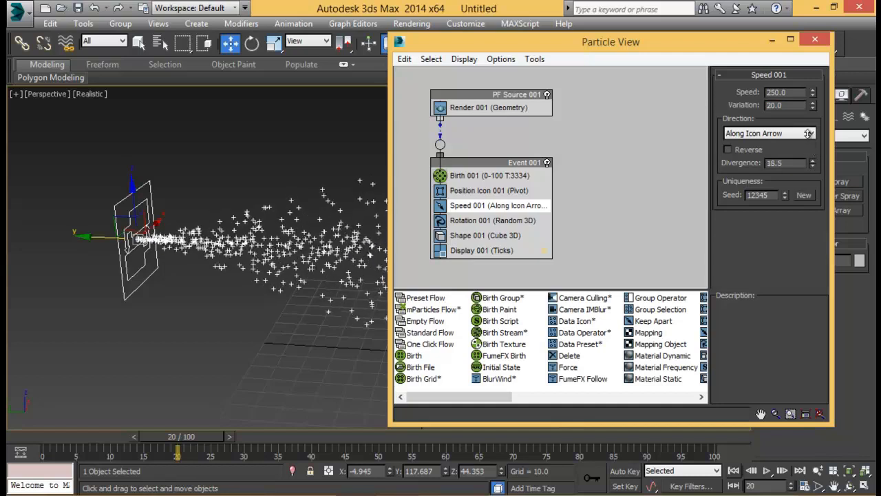
{"action": "mouse_move", "coordinate": [812, 163]}
{"action": "left_mouse_down"}
{"action": "mouse_move", "coordinate": [806, 150]}
{"action": "mouse_move", "coordinate": [812, 168]}
{"action": "left_mouse_up"}
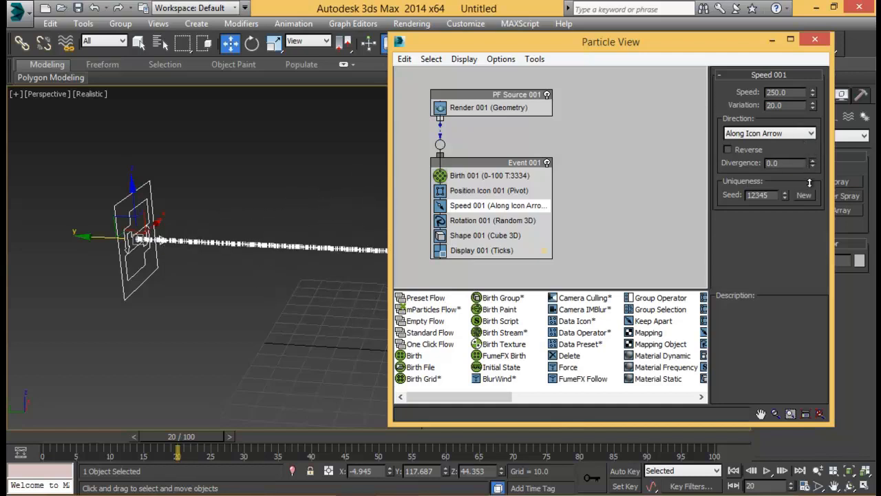
Step: Delete the Rotation 001 and Shape 001 operators from Event 001
{"action": "left_click", "coordinate": [466, 224]}
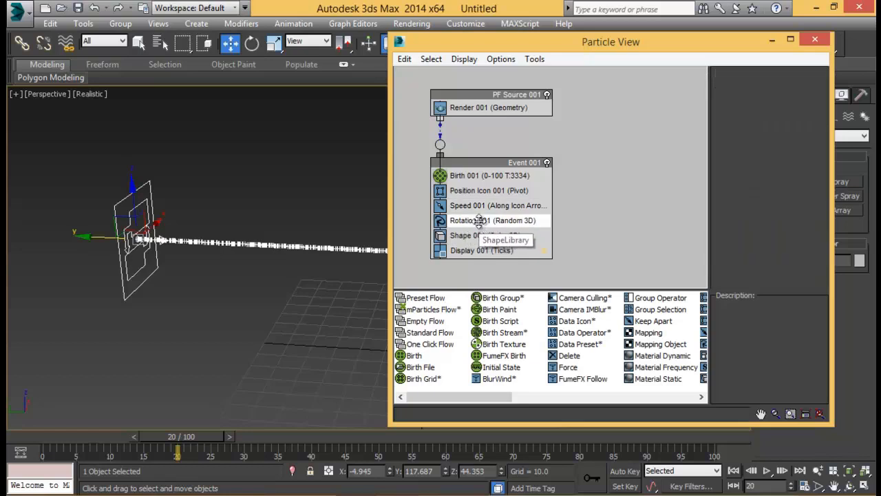
{"action": "key", "text": "Delete"}
{"action": "left_click", "coordinate": [480, 221]}
{"action": "key", "text": "Delete"}
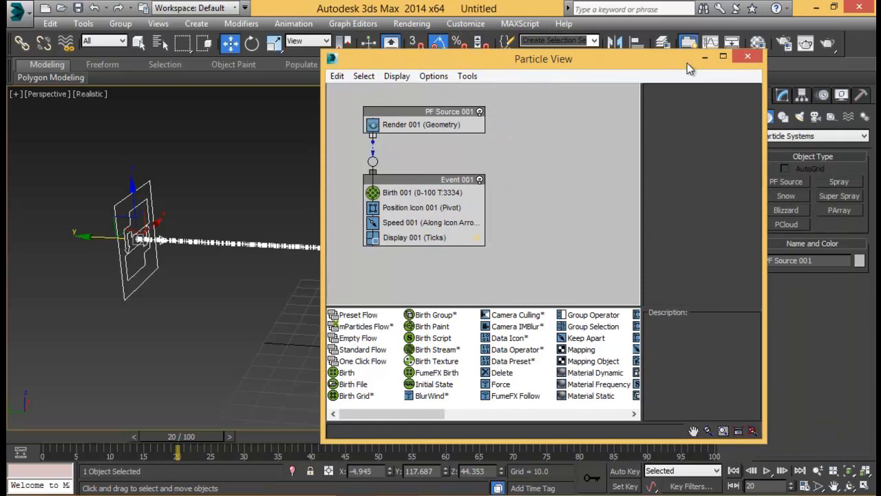
Step: Scrub through the frames to preview the current particle stream from the front
{"action": "left_click", "coordinate": [771, 39]}
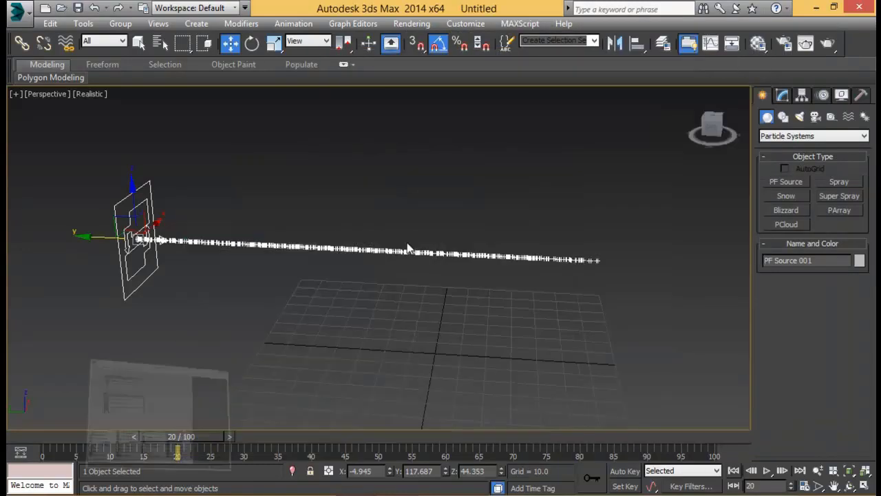
{"action": "middle_click_drag", "start_coordinate": [407, 249], "coordinate": [344, 227], "text": "alt"}
{"action": "left_click_drag", "start_coordinate": [187, 437], "coordinate": [41, 433]}
{"action": "key", "text": "w"}
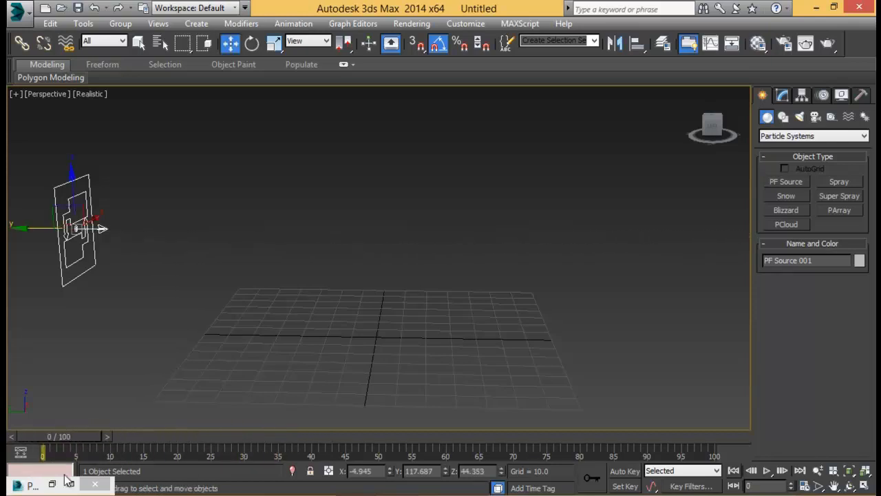
Step: Add a Delete operator to Event 001 removing particles by age, life span 8, variation 8
{"action": "left_click", "coordinate": [52, 485]}
{"action": "left_click_drag", "start_coordinate": [547, 67], "coordinate": [589, 67]}
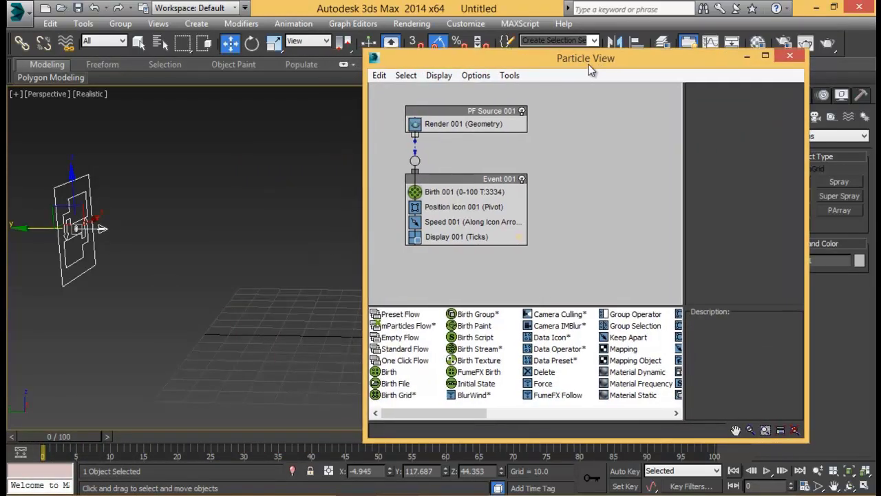
{"action": "mouse_move", "coordinate": [451, 414]}
{"action": "left_mouse_down"}
{"action": "mouse_move", "coordinate": [624, 413]}
{"action": "mouse_move", "coordinate": [475, 414]}
{"action": "left_mouse_up"}
{"action": "left_click_drag", "start_coordinate": [467, 372], "coordinate": [484, 235]}
{"action": "left_click", "coordinate": [469, 236]}
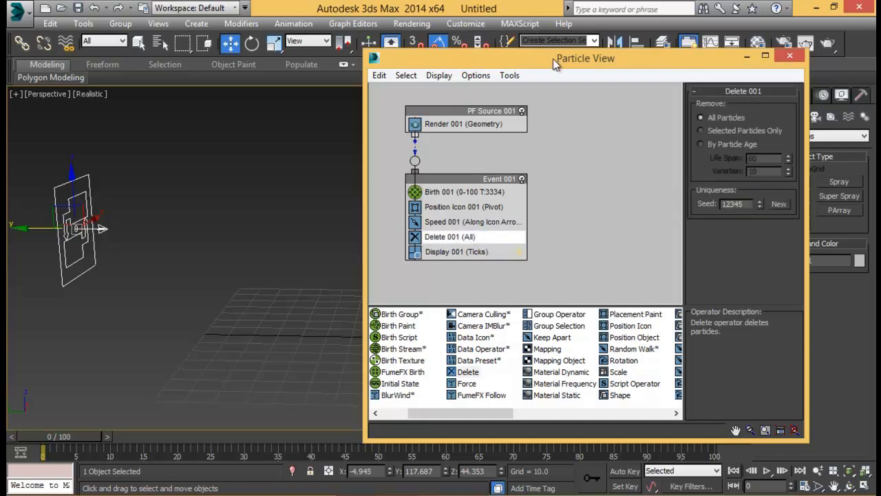
{"action": "left_click_drag", "start_coordinate": [553, 58], "coordinate": [457, 64]}
{"action": "left_click", "coordinate": [609, 142]}
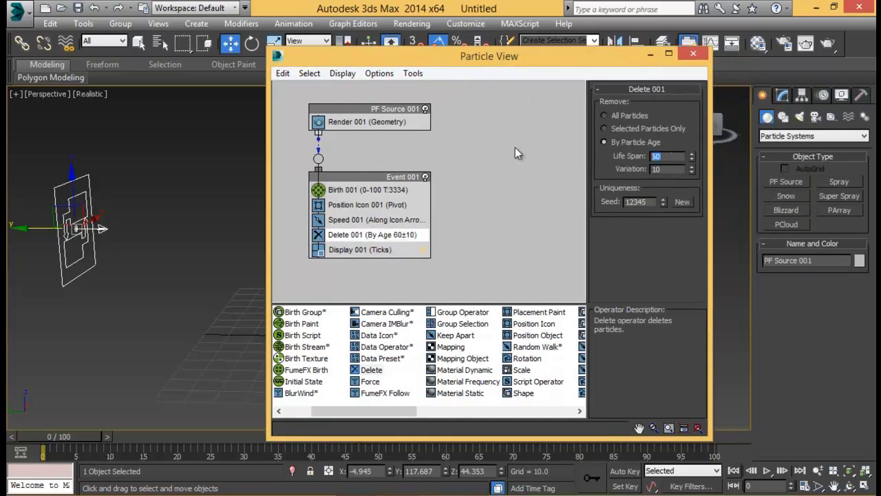
{"action": "type", "text": "8"}
{"action": "key", "text": "Tab"}
{"action": "type", "text": "8"}
{"action": "key", "text": "Return"}
Step: Scrub to frame 32 and orbit around to check the shortened particle stream
{"action": "left_click", "coordinate": [650, 54]}
{"action": "left_click_drag", "start_coordinate": [49, 439], "coordinate": [261, 436]}
{"action": "middle_click_drag", "start_coordinate": [391, 274], "coordinate": [462, 222], "text": "alt"}
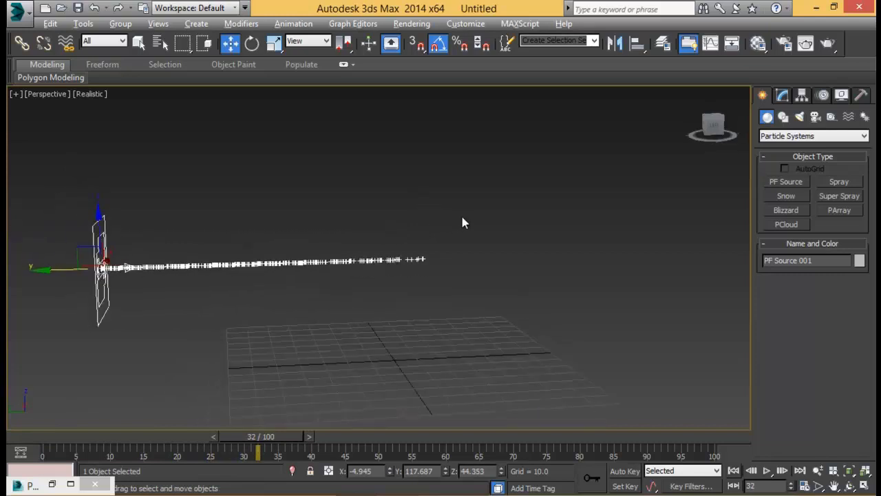
{"action": "middle_click_drag", "start_coordinate": [385, 321], "coordinate": [353, 335], "text": "alt"}
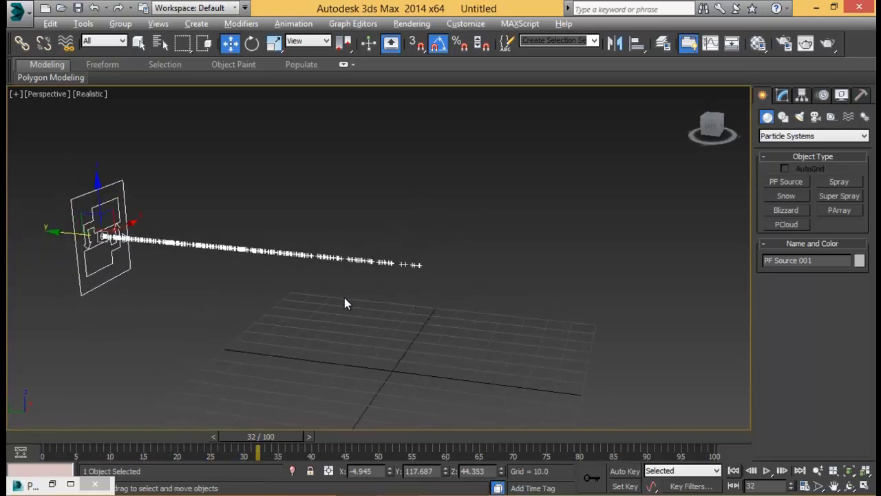
{"action": "left_click_drag", "start_coordinate": [279, 436], "coordinate": [48, 430]}
Step: Create a Wind space warp at the centre of the grid
{"action": "key", "text": "w"}
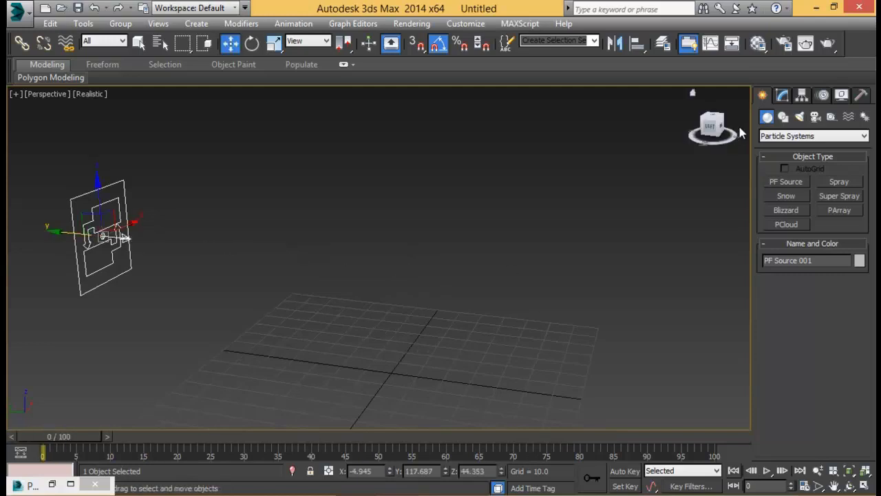
{"action": "left_click", "coordinate": [782, 97]}
{"action": "left_click", "coordinate": [762, 95]}
{"action": "left_click", "coordinate": [848, 117]}
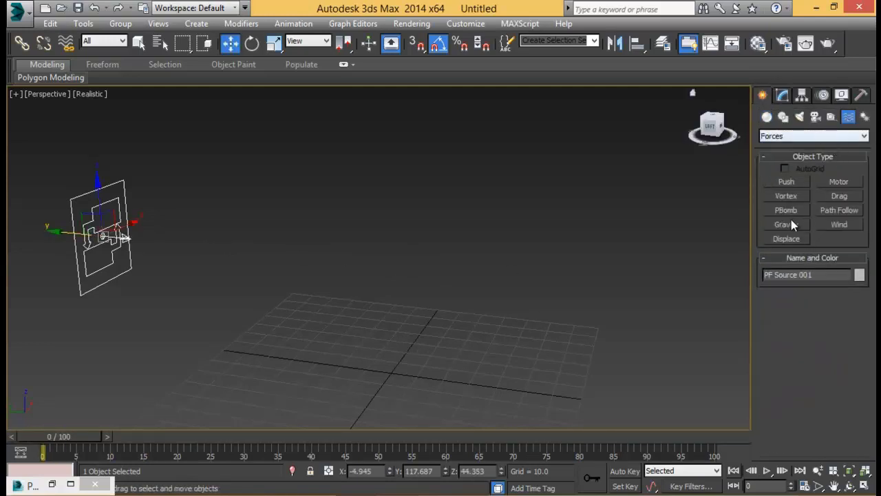
{"action": "left_click", "coordinate": [838, 225]}
{"action": "middle_click_drag", "start_coordinate": [419, 377], "coordinate": [391, 329], "text": "alt"}
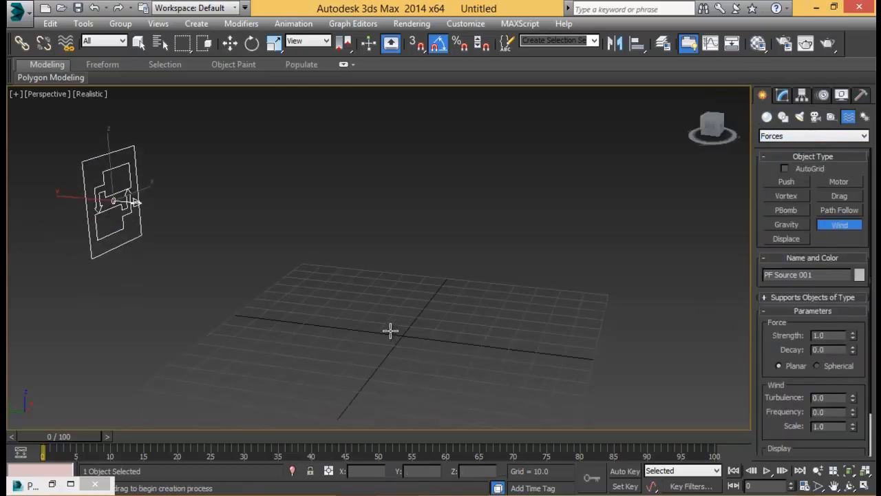
{"action": "left_click_drag", "start_coordinate": [397, 333], "coordinate": [423, 358]}
{"action": "key", "text": "w"}
{"action": "middle_click_drag", "start_coordinate": [424, 309], "coordinate": [422, 295], "text": "alt"}
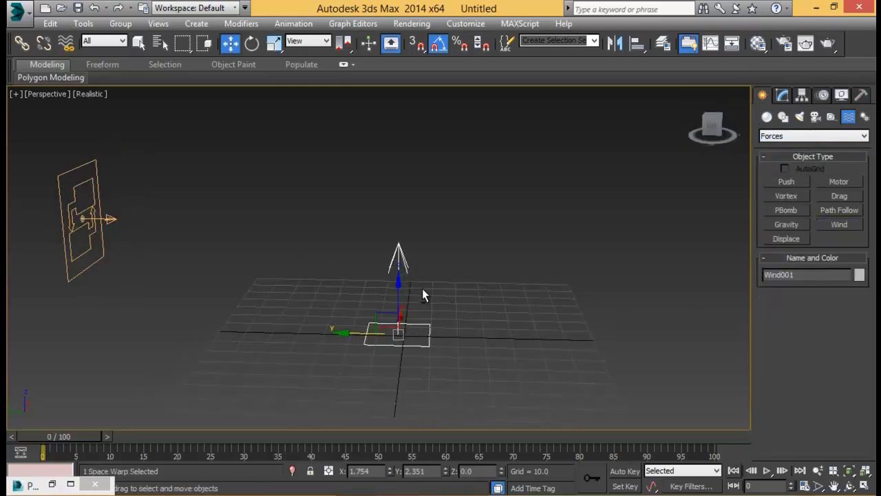
Step: Set Wind001 Strength to 0.1 and Turbulence to 0.8, then restore Particle View
{"action": "left_click", "coordinate": [783, 96]}
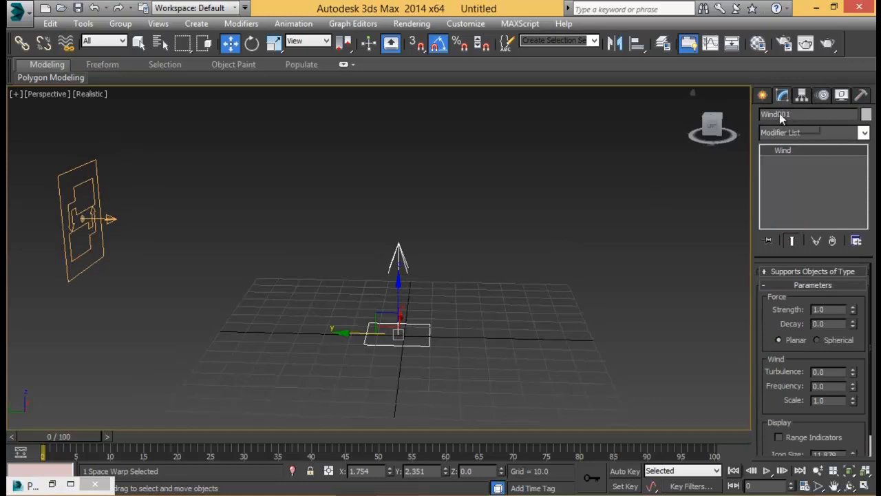
{"action": "scroll", "coordinate": [774, 309], "scroll_direction": "down", "scroll_amount": 1}
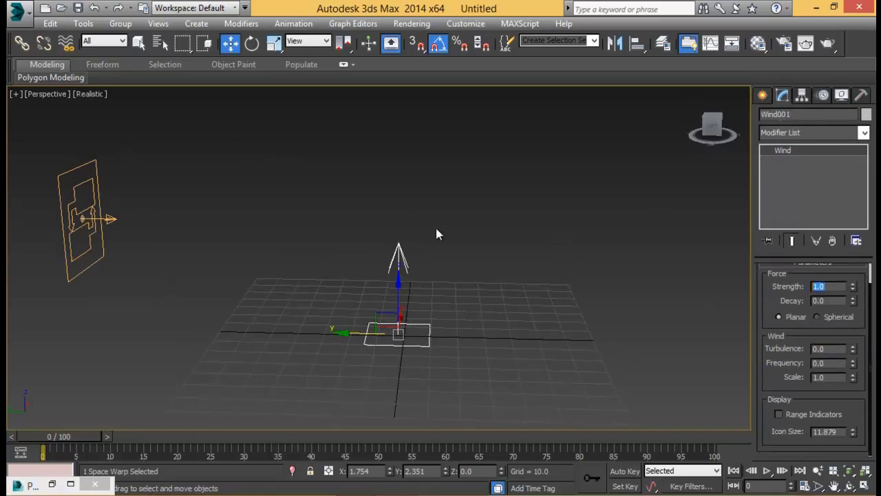
{"action": "type", "text": "0.1"}
{"action": "key", "text": "Return"}
{"action": "left_click_drag", "start_coordinate": [775, 298], "coordinate": [774, 282]}
{"action": "middle_click_drag", "start_coordinate": [660, 351], "coordinate": [518, 322], "text": "alt"}
{"action": "left_click", "coordinate": [52, 484]}
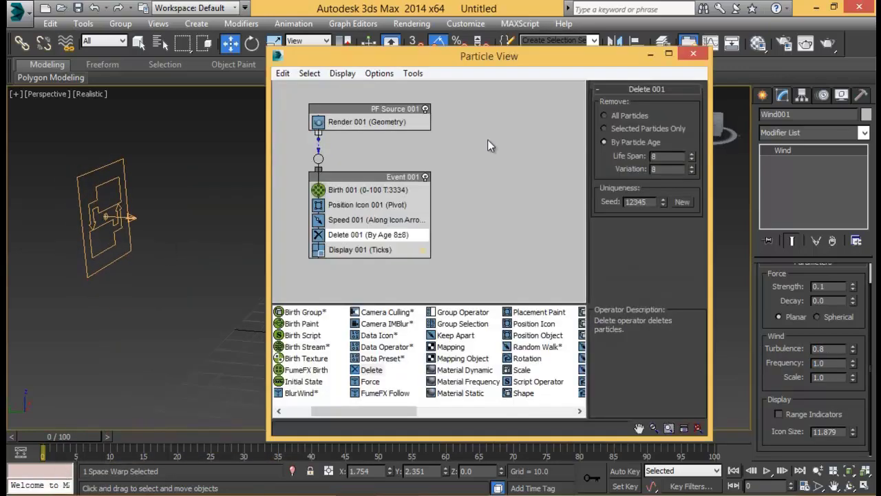
Step: Insert a Force operator into Event 001 after Speed and assign Wind001 to it
{"action": "left_click_drag", "start_coordinate": [486, 43], "coordinate": [631, 49]}
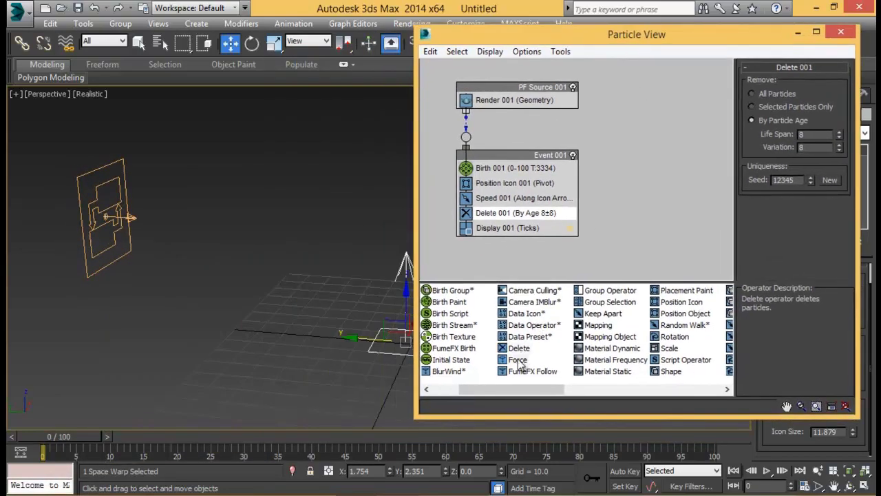
{"action": "left_click_drag", "start_coordinate": [519, 363], "coordinate": [513, 215]}
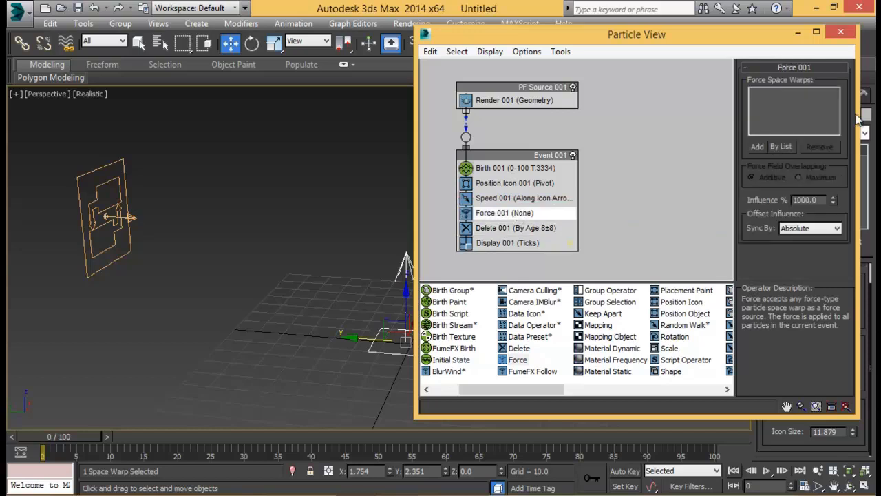
{"action": "left_click", "coordinate": [762, 147]}
{"action": "left_click", "coordinate": [371, 347]}
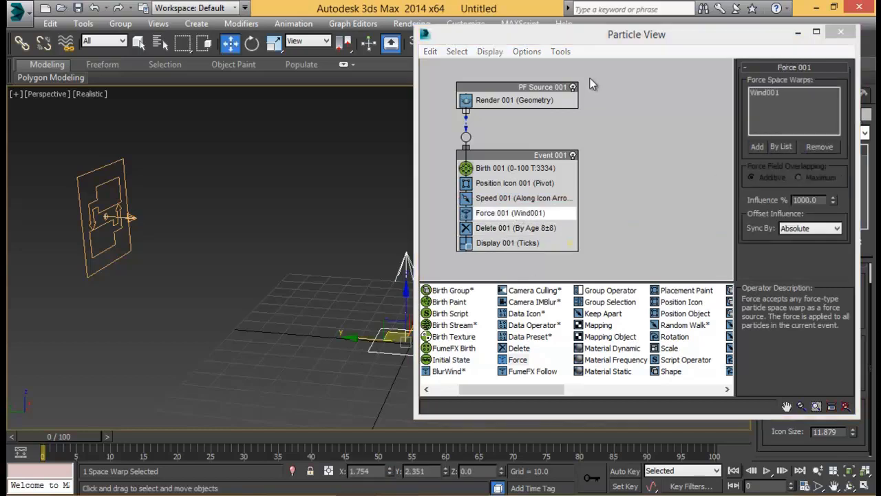
{"action": "left_click_drag", "start_coordinate": [595, 38], "coordinate": [684, 75]}
Step: Scrub frames 17 to 31 to watch the wind scatter the particle stream
{"action": "left_click_drag", "start_coordinate": [30, 440], "coordinate": [139, 430]}
{"action": "middle_click_drag", "start_coordinate": [317, 164], "coordinate": [194, 380]}
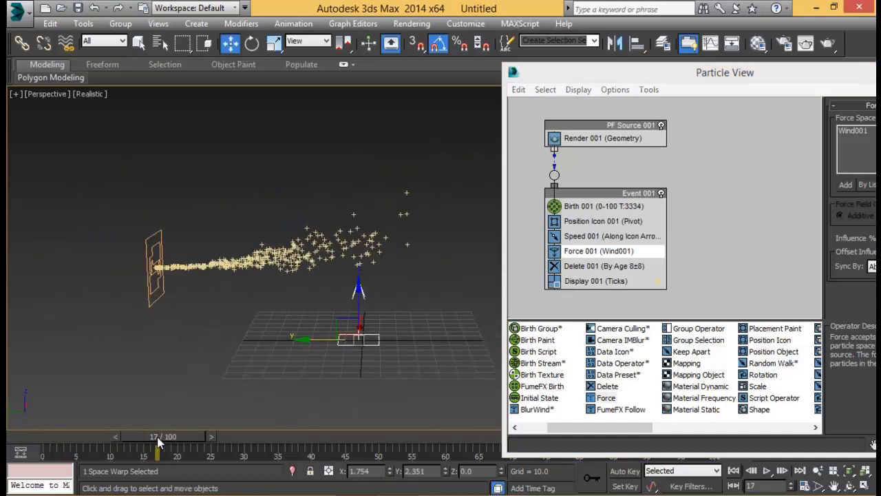
{"action": "left_click_drag", "start_coordinate": [157, 440], "coordinate": [254, 433]}
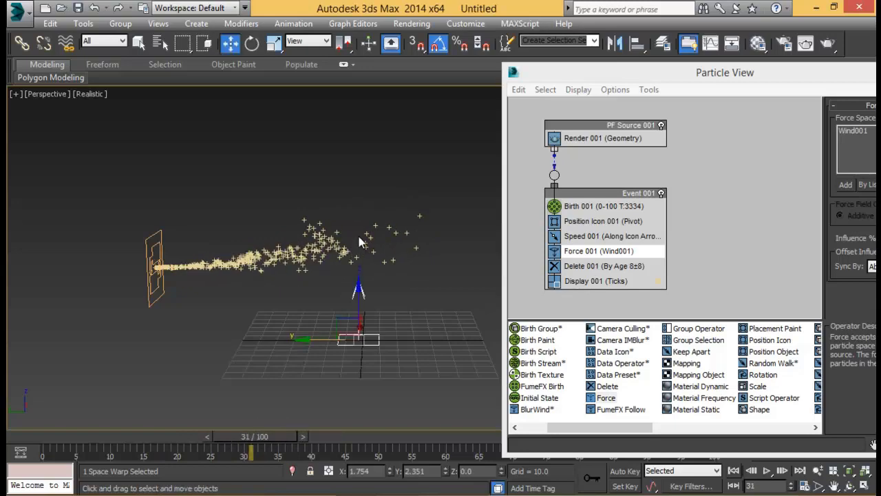
{"action": "left_click_drag", "start_coordinate": [242, 435], "coordinate": [193, 425]}
{"action": "left_click", "coordinate": [783, 77]}
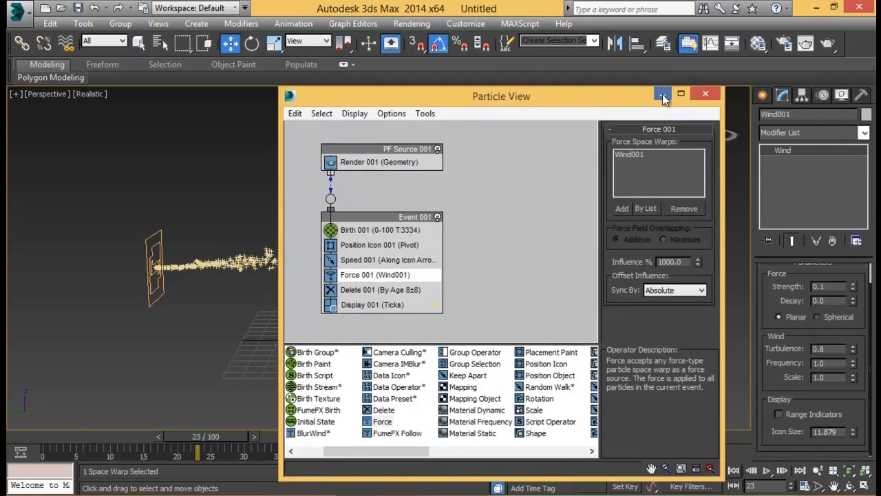
Step: Lower Wind001 Strength to 0.01 and scrub to frame 41 to compare the straighter stream
{"action": "double_click", "coordinate": [829, 286]}
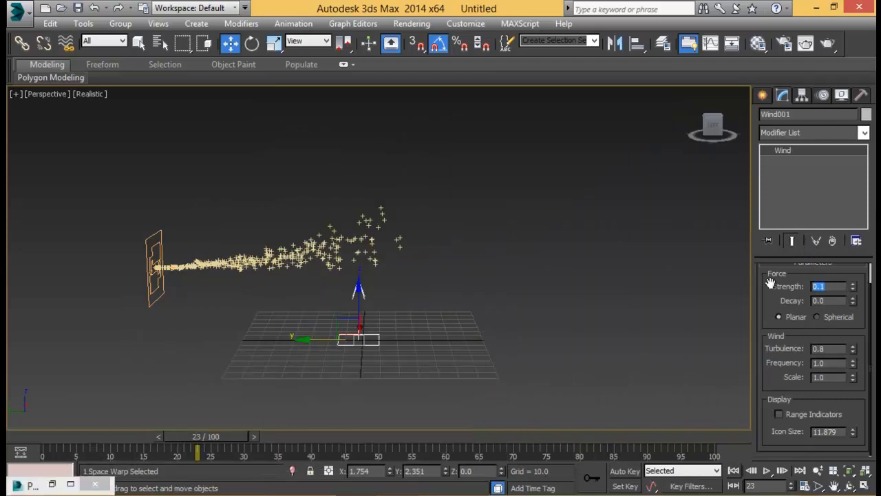
{"action": "type", "text": "0.01"}
{"action": "key", "text": "Return"}
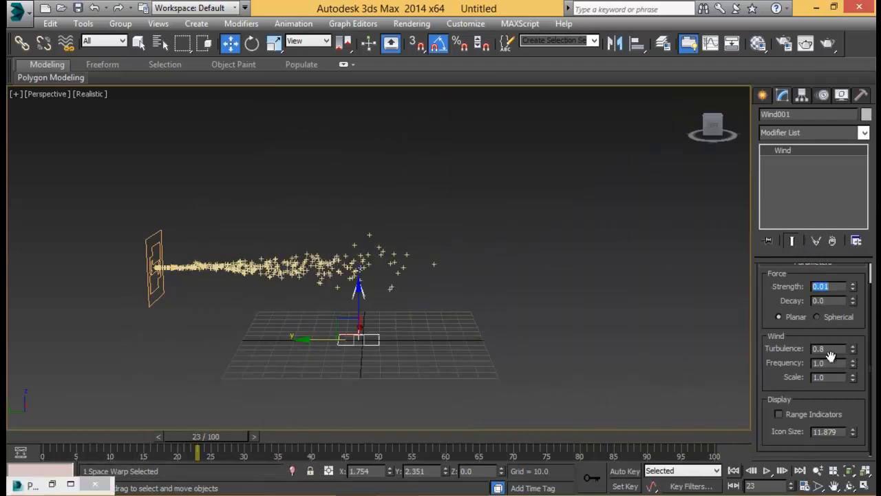
{"action": "left_click", "coordinate": [373, 342]}
{"action": "left_click_drag", "start_coordinate": [175, 438], "coordinate": [219, 421]}
{"action": "key", "text": "w"}
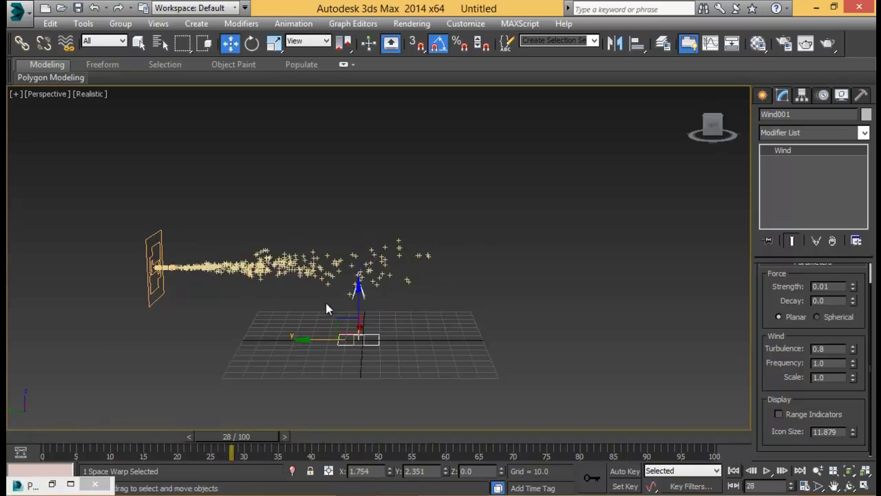
{"action": "left_click_drag", "start_coordinate": [241, 441], "coordinate": [272, 421]}
{"action": "key", "text": "w"}
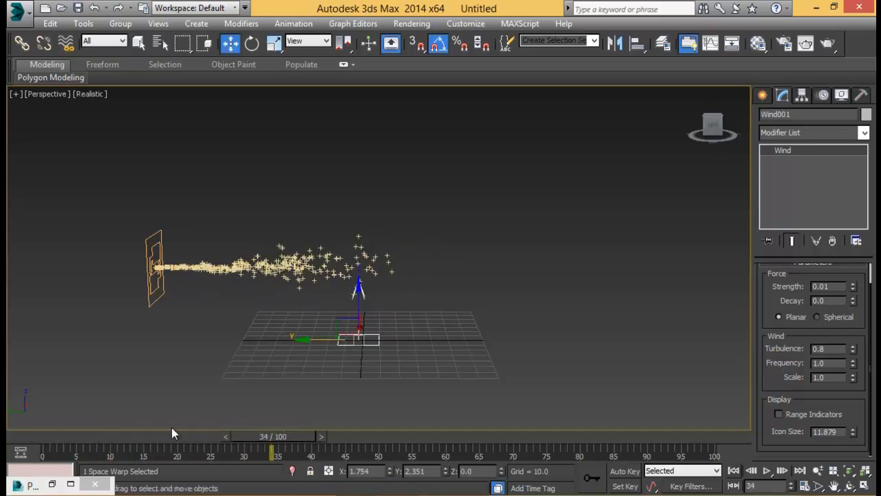
{"action": "left_click", "coordinate": [762, 95]}
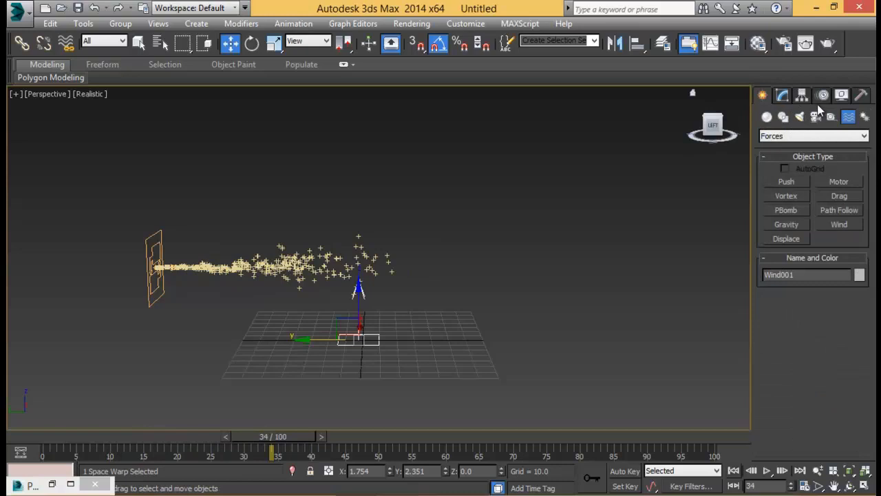
Step: Create a Vortex space warp and move it up to the particle emitter
{"action": "left_click", "coordinate": [785, 195]}
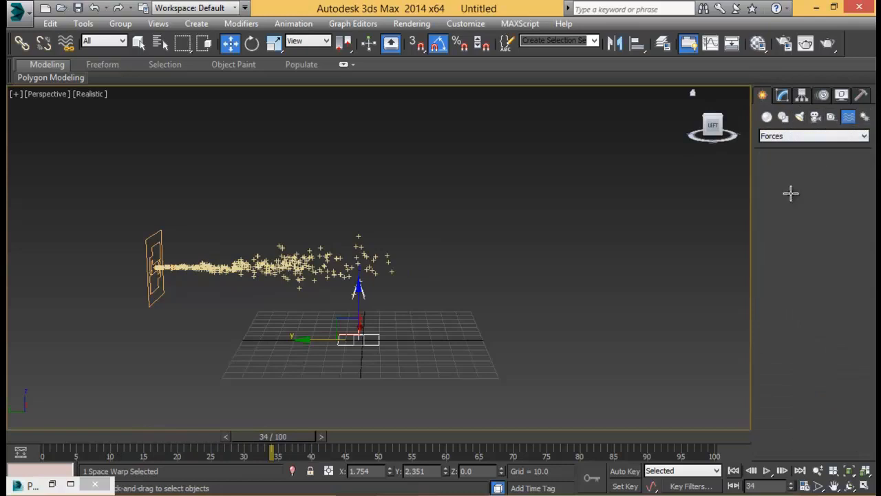
{"action": "left_click_drag", "start_coordinate": [271, 346], "coordinate": [274, 351]}
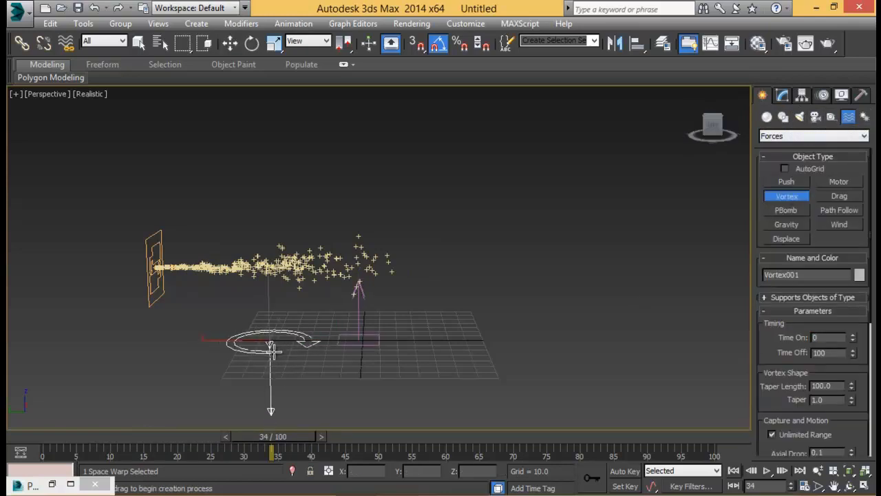
{"action": "key", "text": "w"}
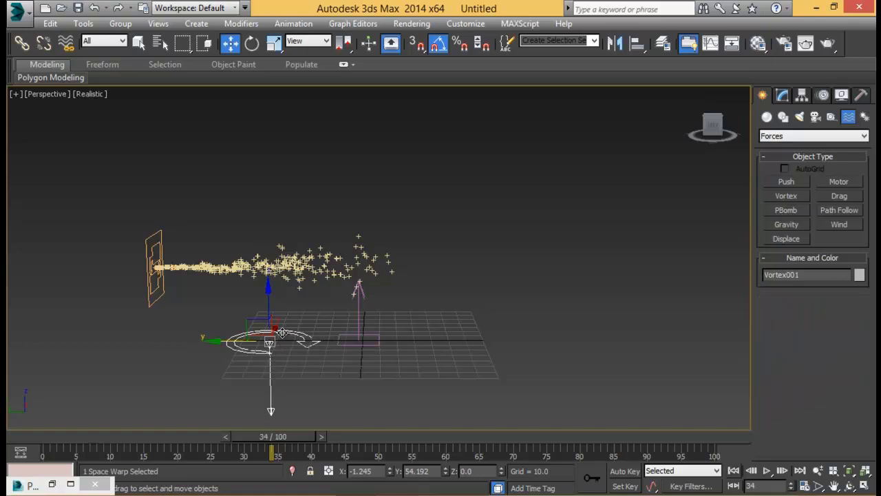
{"action": "left_click_drag", "start_coordinate": [282, 333], "coordinate": [152, 256]}
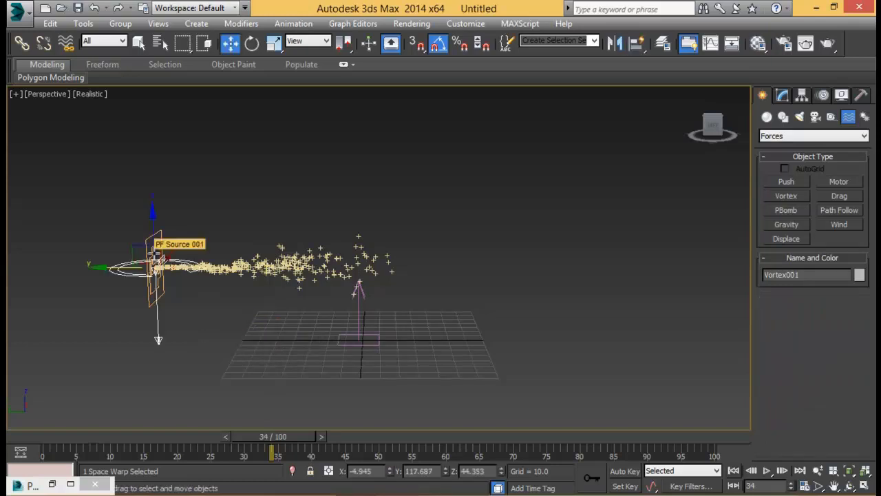
{"action": "middle_click_drag", "start_coordinate": [248, 283], "coordinate": [265, 289]}
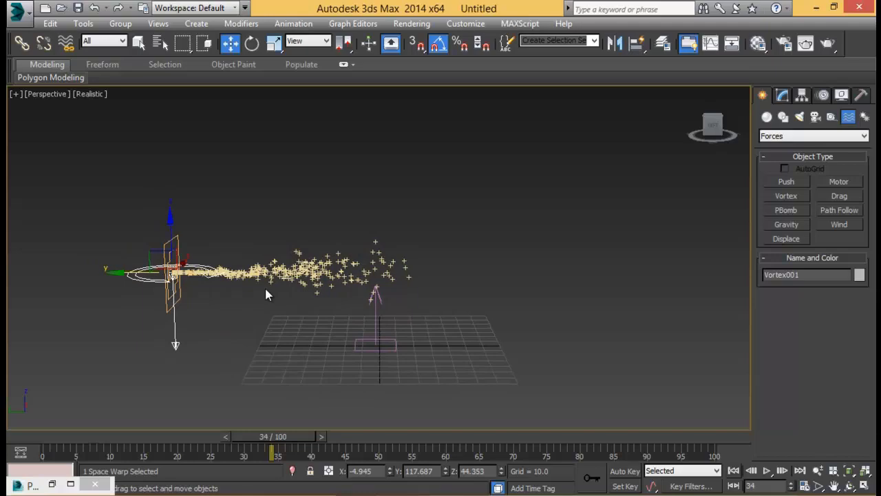
{"action": "middle_click_drag", "start_coordinate": [218, 251], "coordinate": [272, 227]}
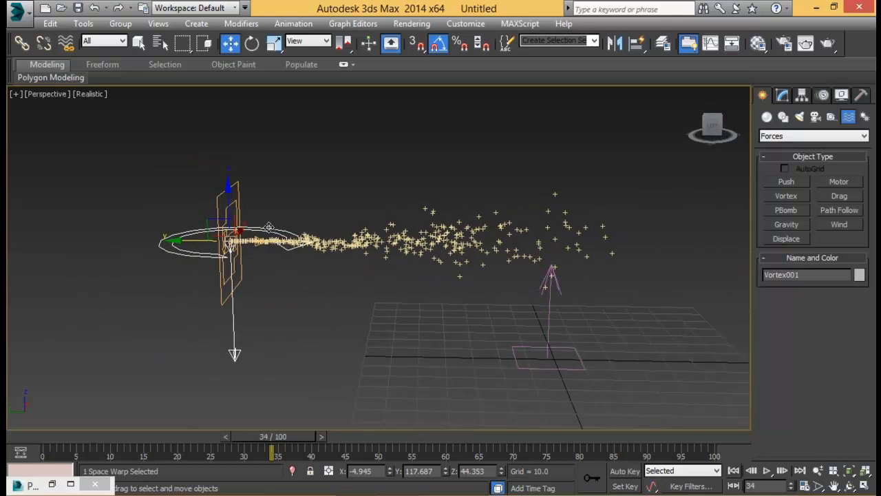
Step: Rotate the vortex -90° about X so it faces along the particle stream
{"action": "key", "text": "e"}
{"action": "left_click_drag", "start_coordinate": [263, 208], "coordinate": [223, 163]}
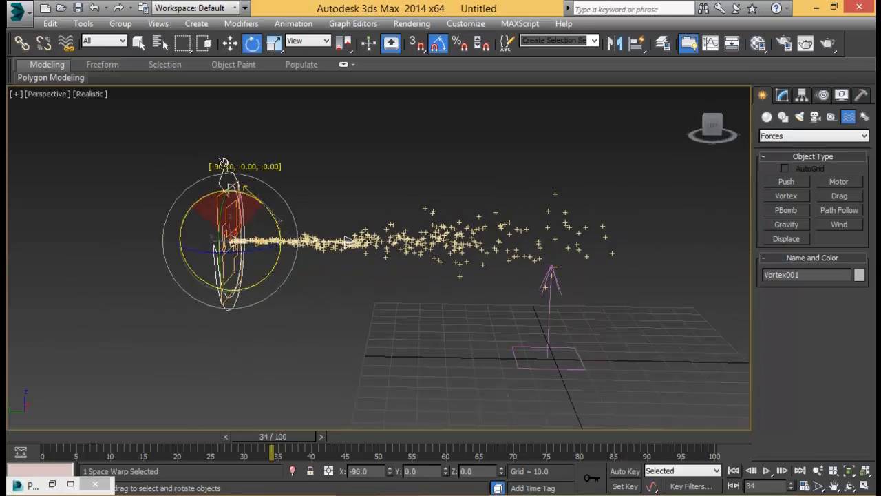
{"action": "key", "text": "w"}
{"action": "middle_click_drag", "start_coordinate": [223, 162], "coordinate": [674, 204], "text": "alt"}
Step: Set Vortex001's Axial Drop to 1.45 and scrub the timeline to preview the particles
{"action": "left_click", "coordinate": [784, 95]}
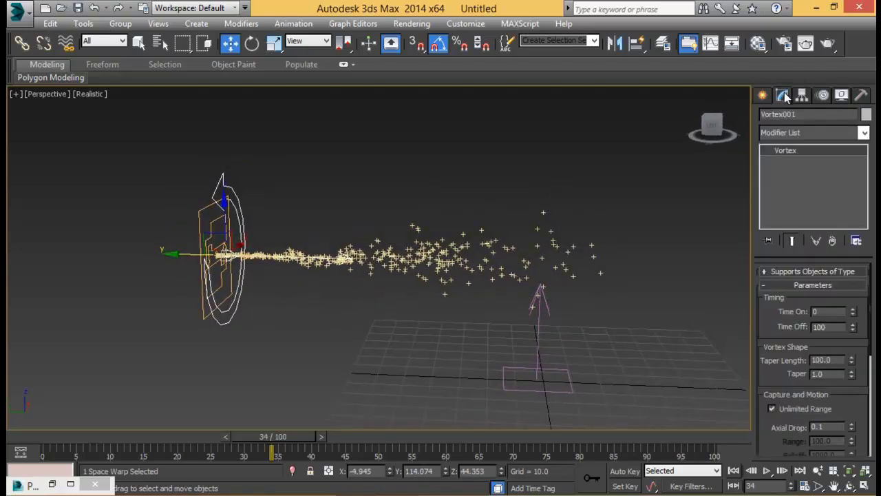
{"action": "left_click_drag", "start_coordinate": [779, 313], "coordinate": [777, 233]}
{"action": "left_click_drag", "start_coordinate": [835, 342], "coordinate": [743, 338]}
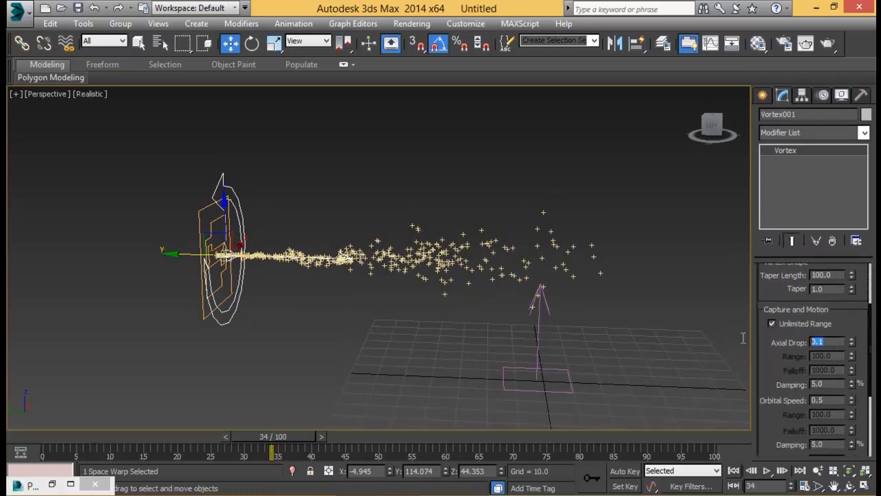
{"action": "type", "text": "1.5"}
{"action": "key", "text": "Return"}
{"action": "left_click_drag", "start_coordinate": [774, 359], "coordinate": [773, 348]}
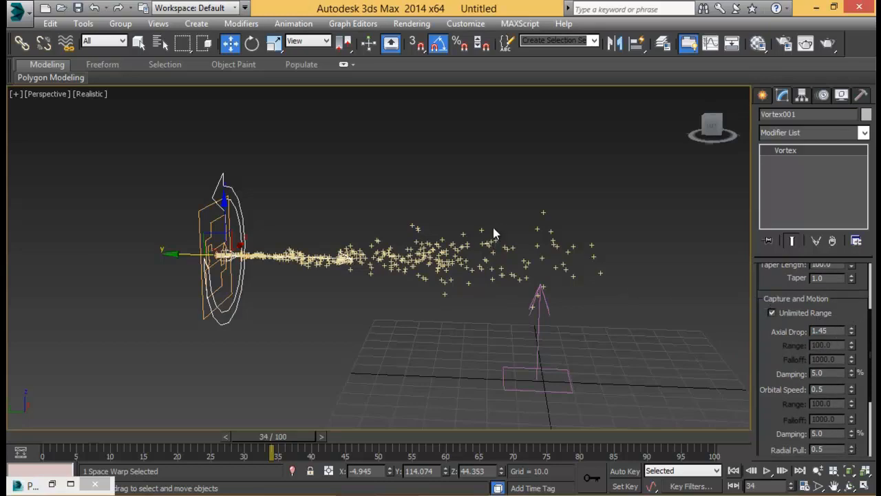
{"action": "middle_click_drag", "start_coordinate": [492, 234], "coordinate": [458, 239]}
{"action": "mouse_move", "coordinate": [273, 436]}
{"action": "left_mouse_down"}
{"action": "mouse_move", "coordinate": [55, 435]}
{"action": "mouse_move", "coordinate": [284, 436]}
{"action": "left_mouse_up"}
{"action": "key", "text": "w"}
Step: Set the vortex Damping to 5.5 and Orbital Speed to 1.2, scrubbing to check the swirl
{"action": "left_click_drag", "start_coordinate": [774, 348], "coordinate": [776, 318]}
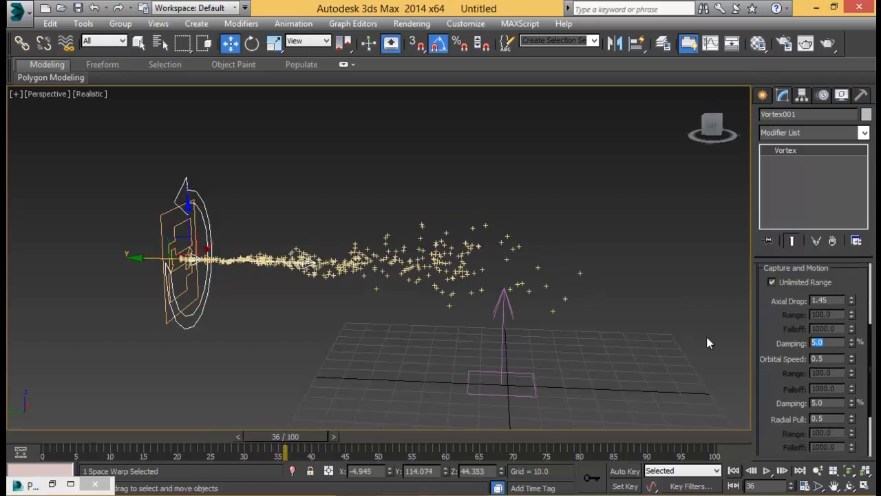
{"action": "type", "text": "5.5"}
{"action": "key", "text": "Return"}
{"action": "left_click", "coordinate": [814, 358]}
{"action": "mouse_move", "coordinate": [309, 440]}
{"action": "left_mouse_down"}
{"action": "mouse_move", "coordinate": [99, 430]}
{"action": "mouse_move", "coordinate": [192, 430]}
{"action": "left_mouse_up"}
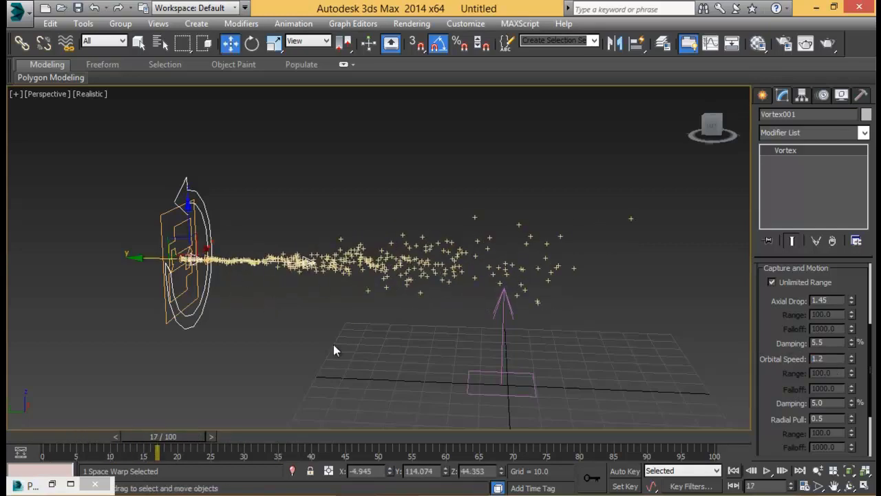
{"action": "mouse_move", "coordinate": [168, 437]}
{"action": "left_mouse_down"}
{"action": "mouse_move", "coordinate": [129, 427]}
{"action": "mouse_move", "coordinate": [275, 426]}
{"action": "mouse_move", "coordinate": [117, 427]}
{"action": "mouse_move", "coordinate": [174, 426]}
{"action": "left_mouse_up"}
{"action": "key", "text": "w"}
{"action": "scroll", "coordinate": [777, 368], "scroll_direction": "down", "scroll_amount": 5}
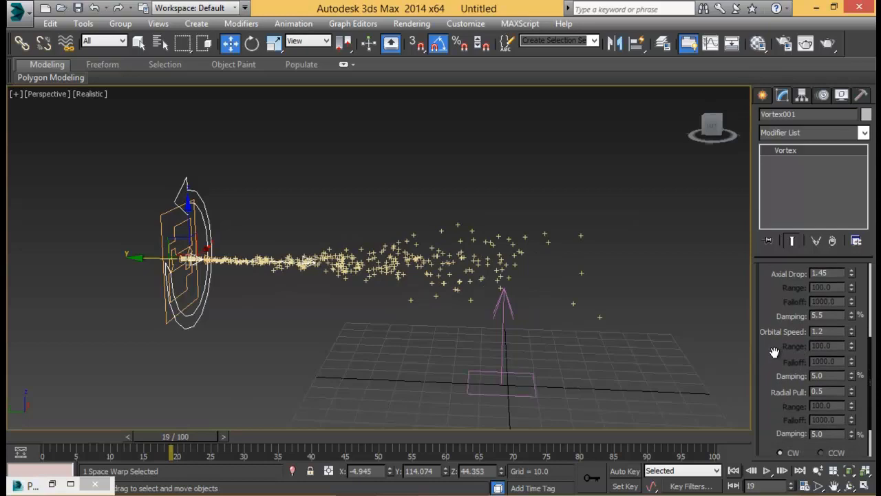
{"action": "scroll", "coordinate": [777, 315], "scroll_direction": "down", "scroll_amount": 1}
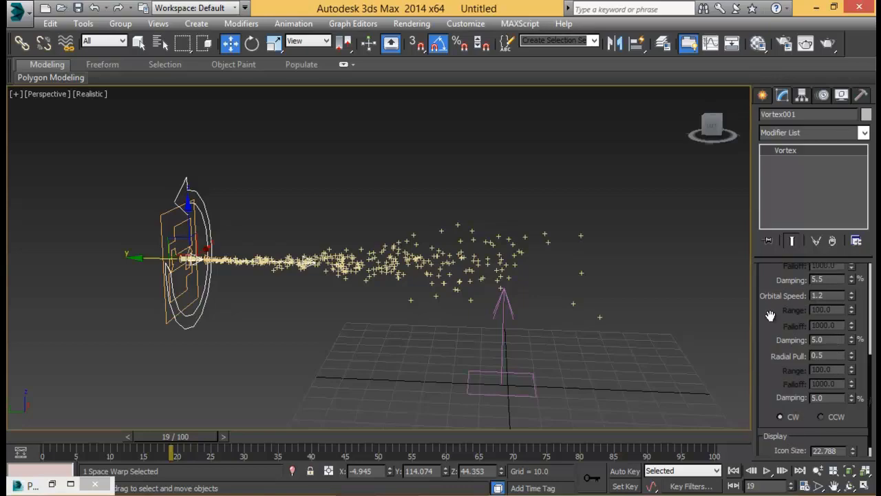
{"action": "scroll", "coordinate": [766, 315], "scroll_direction": "up", "scroll_amount": 10}
{"action": "left_click_drag", "start_coordinate": [173, 437], "coordinate": [198, 440]}
{"action": "key", "text": "w"}
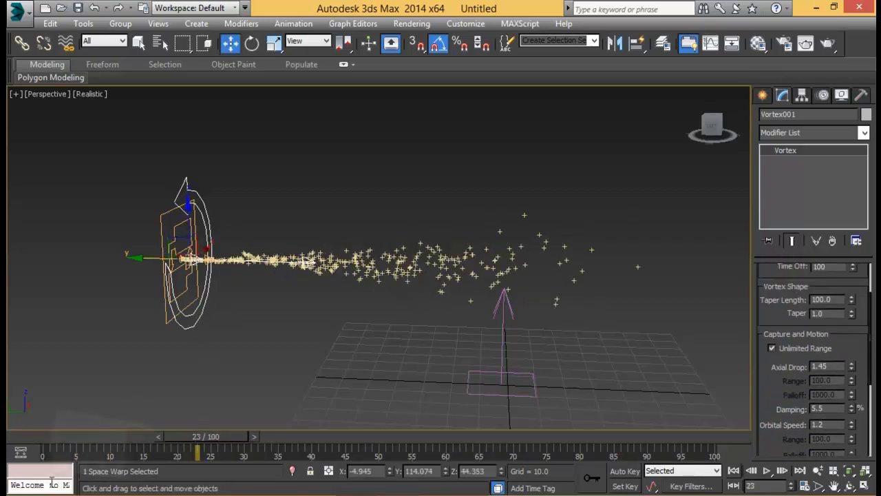
Step: In Particle View, add Vortex001 to Force 001 alongside Wind001
{"action": "key", "text": "6"}
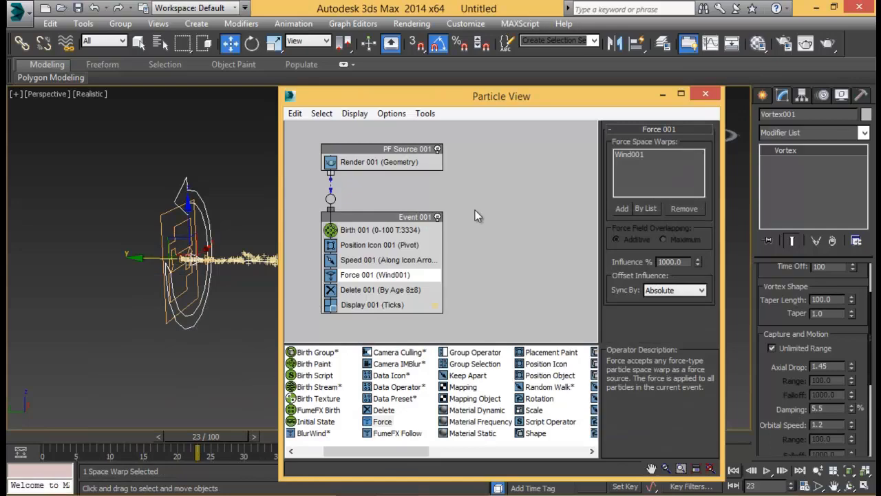
{"action": "left_click", "coordinate": [625, 207]}
{"action": "left_click", "coordinate": [205, 208]}
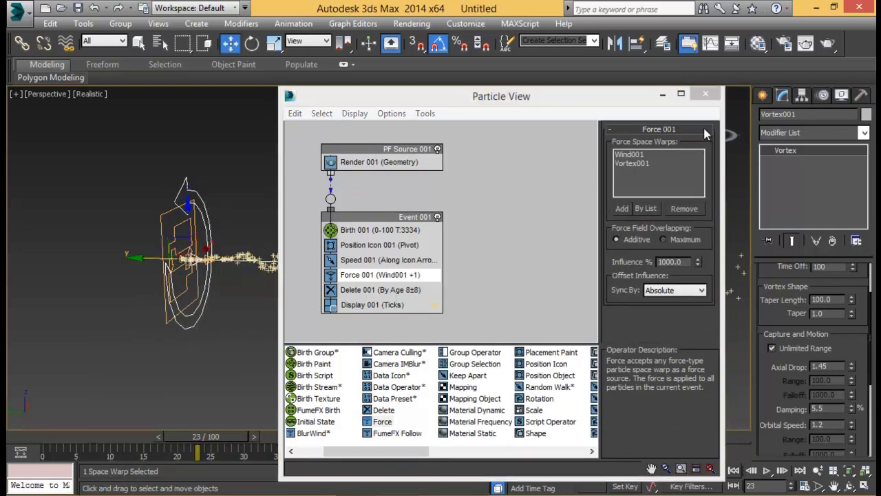
{"action": "left_click", "coordinate": [662, 93]}
{"action": "left_click_drag", "start_coordinate": [189, 440], "coordinate": [170, 441]}
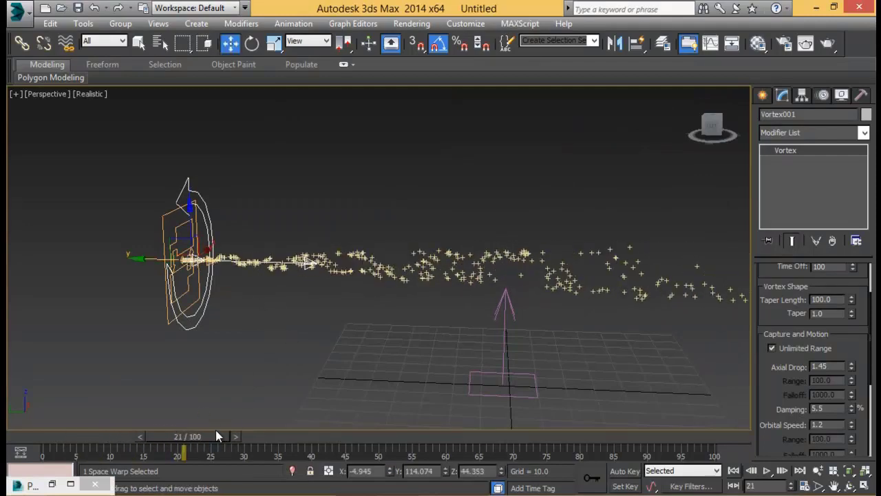
{"action": "left_click_drag", "start_coordinate": [216, 436], "coordinate": [258, 436]}
{"action": "key", "text": "w"}
Step: Preview the swirling stream, return to frame 1, and close Particle View
{"action": "scroll", "coordinate": [344, 200], "scroll_direction": "down", "scroll_amount": 5}
{"action": "middle_click_drag", "start_coordinate": [386, 282], "coordinate": [418, 305], "text": "alt"}
{"action": "scroll", "coordinate": [368, 274], "scroll_direction": "up", "scroll_amount": 3}
{"action": "scroll", "coordinate": [418, 305], "scroll_direction": "up", "scroll_amount": 2}
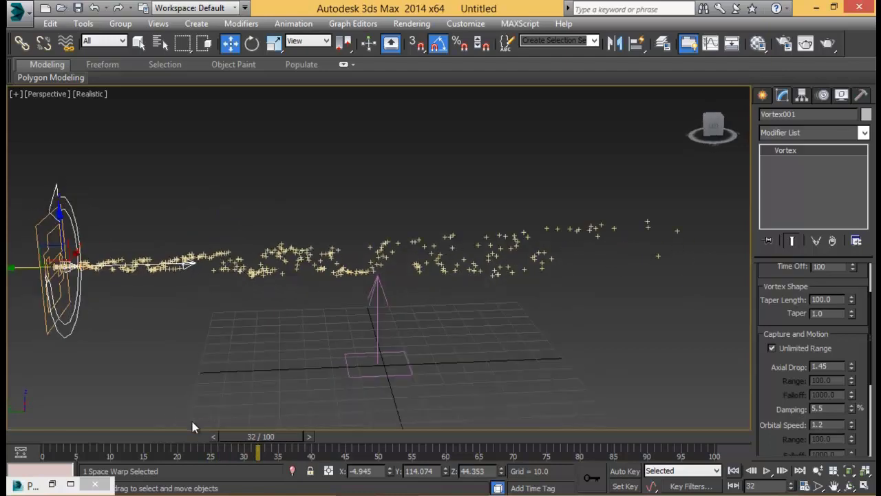
{"action": "left_click_drag", "start_coordinate": [260, 436], "coordinate": [206, 416]}
{"action": "key", "text": "w"}
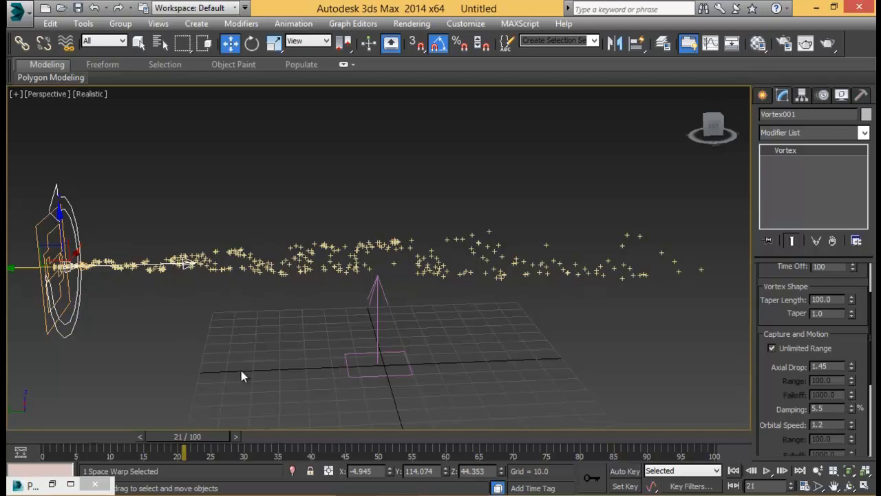
{"action": "left_click_drag", "start_coordinate": [194, 443], "coordinate": [68, 435]}
{"action": "middle_click_drag", "start_coordinate": [148, 319], "coordinate": [212, 355], "text": "alt"}
{"action": "key", "text": "6"}
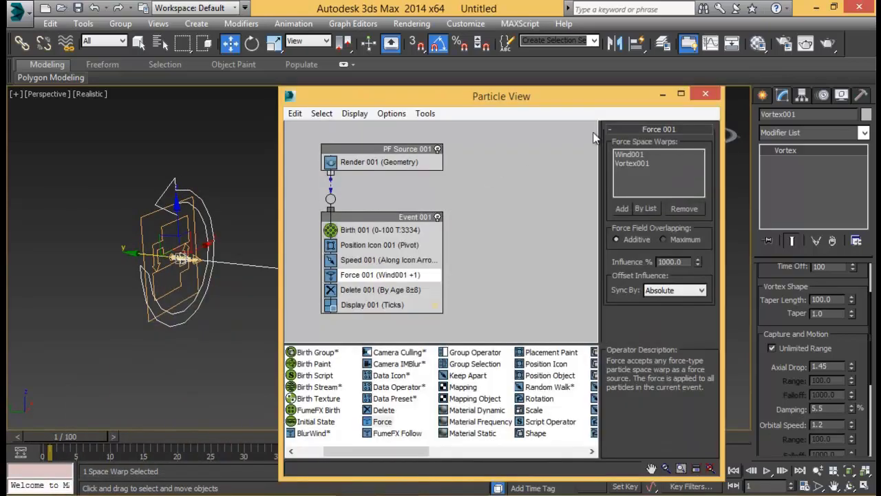
{"action": "left_click_drag", "start_coordinate": [623, 101], "coordinate": [422, 99]}
{"action": "left_click", "coordinate": [506, 95]}
Step: Switch the Create panel's Geometry list to the FumeFX category
{"action": "scroll", "coordinate": [389, 191], "scroll_direction": "down", "scroll_amount": 3}
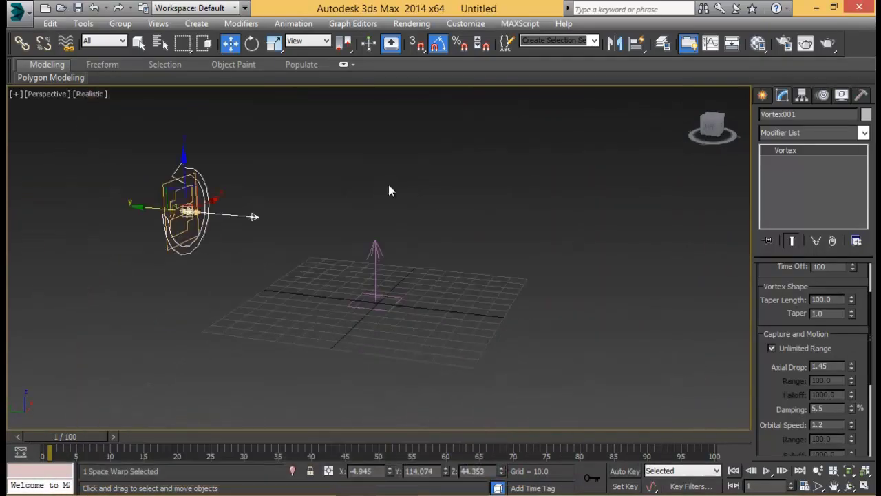
{"action": "middle_click_drag", "start_coordinate": [389, 190], "coordinate": [712, 174]}
{"action": "left_click", "coordinate": [763, 95]}
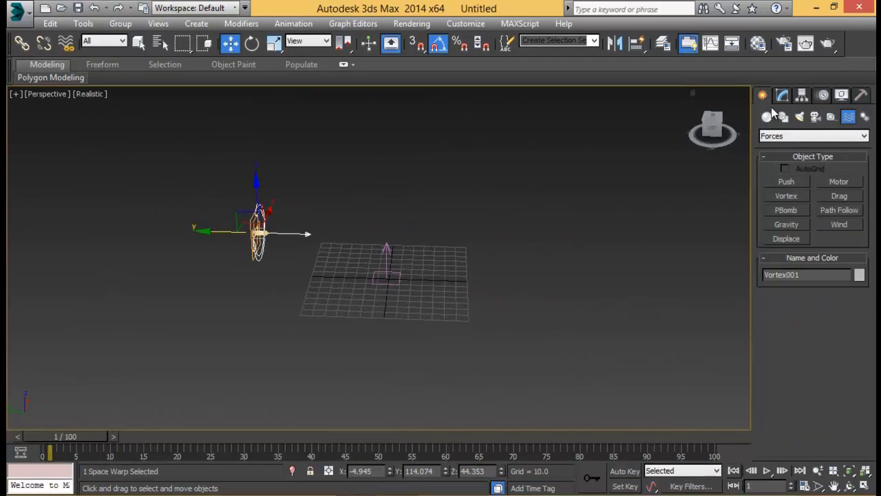
{"action": "left_click", "coordinate": [769, 119]}
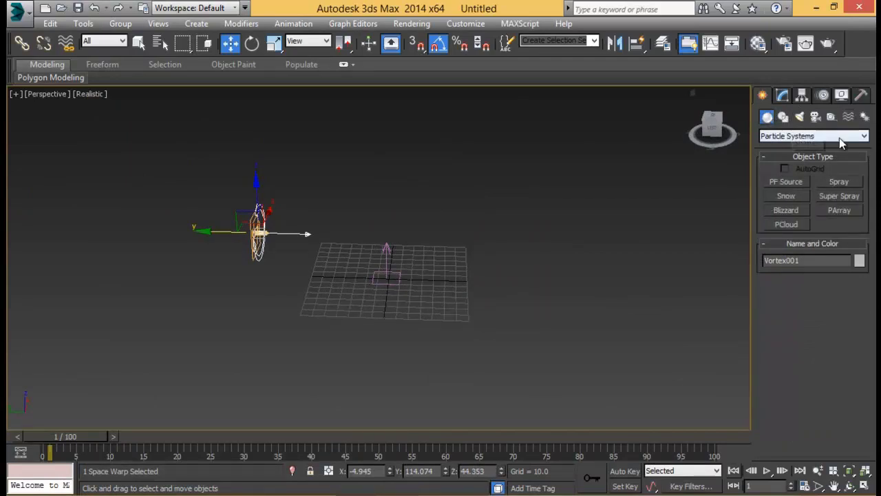
{"action": "left_click", "coordinate": [856, 137]}
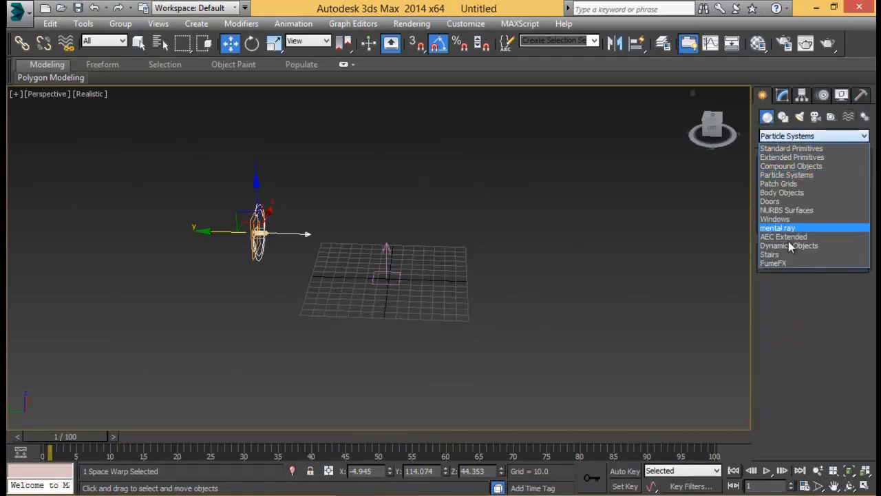
{"action": "left_click", "coordinate": [786, 260]}
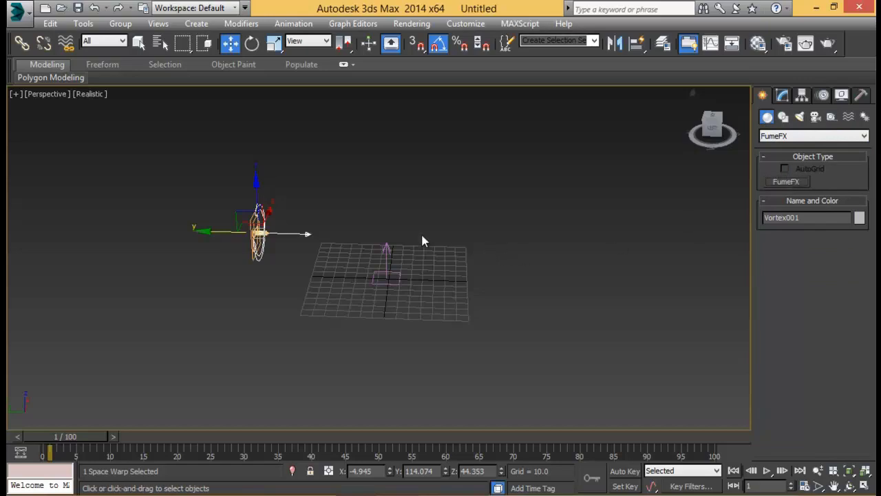
Step: In the maximized Top view at frame 27, draw an 88.065 × 292.16 × 103.60 FumeFX grid around the particles
{"action": "middle_click_drag", "start_coordinate": [420, 232], "coordinate": [431, 280], "text": "alt"}
{"action": "key", "text": "alt+w"}
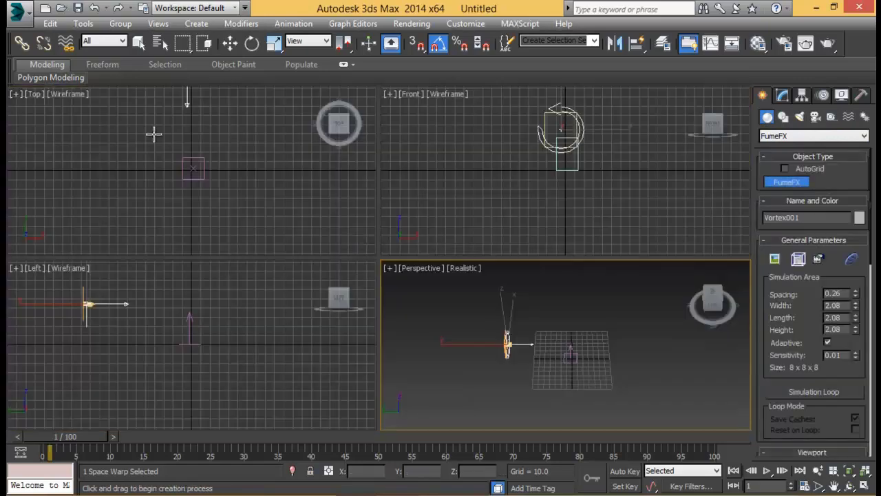
{"action": "middle_click", "coordinate": [197, 157]}
{"action": "key", "text": "alt+w"}
{"action": "scroll", "coordinate": [265, 184], "scroll_direction": "down", "scroll_amount": 4}
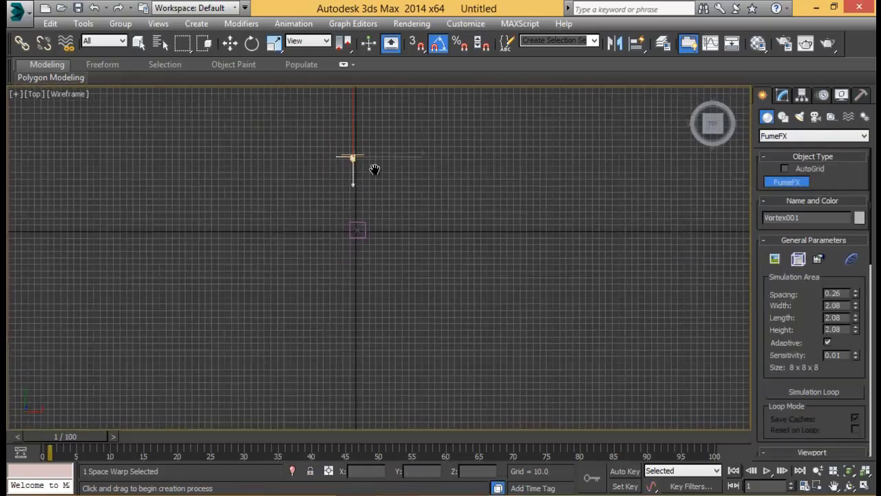
{"action": "middle_click_drag", "start_coordinate": [374, 169], "coordinate": [399, 173]}
{"action": "left_click_drag", "start_coordinate": [88, 437], "coordinate": [252, 436]}
{"action": "middle_click_drag", "start_coordinate": [405, 280], "coordinate": [424, 262]}
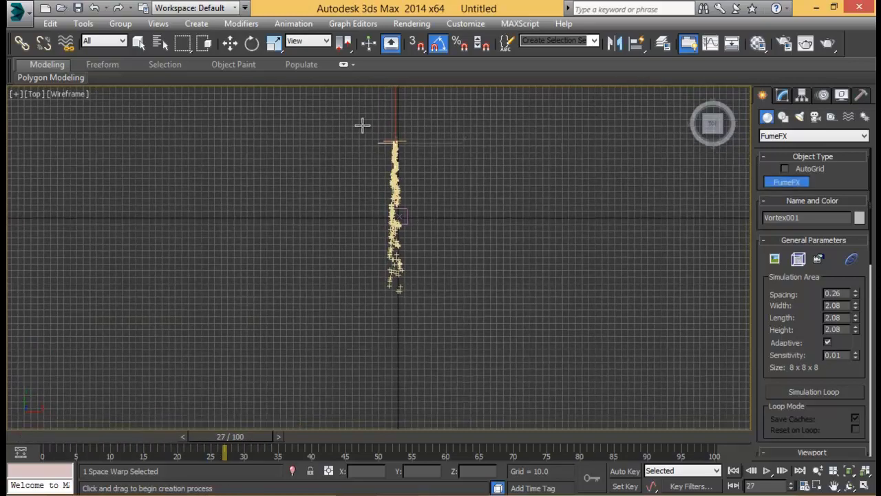
{"action": "left_click_drag", "start_coordinate": [366, 129], "coordinate": [422, 320]}
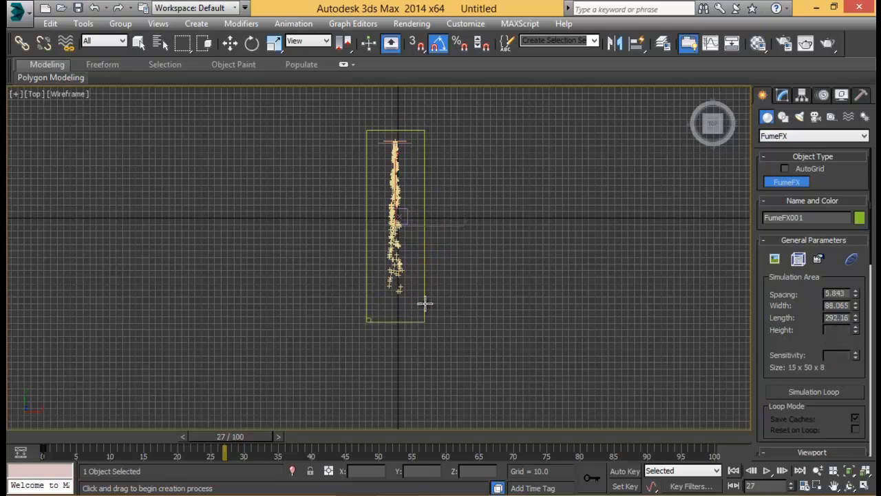
{"action": "left_click", "coordinate": [421, 254]}
Step: Finish FumeFX grid creation and orbit to an end-on view of the grid
{"action": "key", "text": "alt+w"}
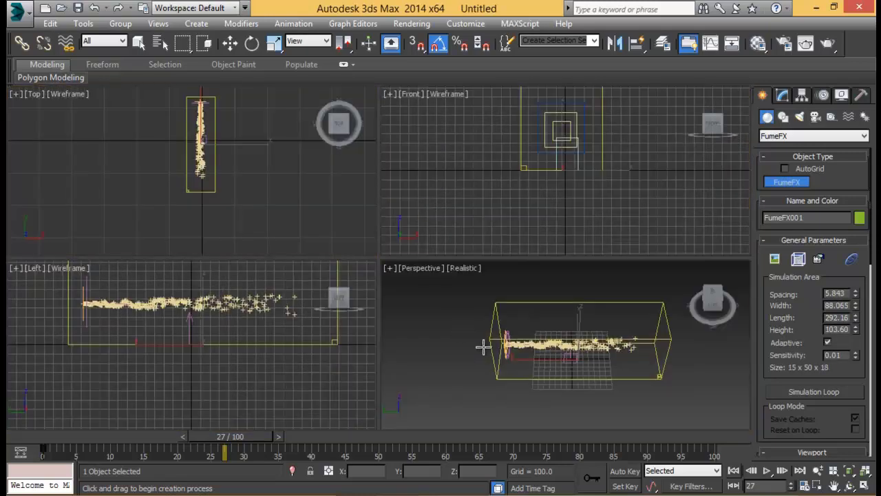
{"action": "right_click", "coordinate": [437, 301]}
{"action": "key", "text": "alt+w"}
{"action": "right_click", "coordinate": [424, 265]}
{"action": "key", "text": "w"}
{"action": "middle_click_drag", "start_coordinate": [424, 265], "coordinate": [337, 265], "text": "alt"}
Step: Enlarge FumeFX001 to 109.2 wide, 324.30 long and 120.18 high
{"action": "left_click", "coordinate": [781, 96]}
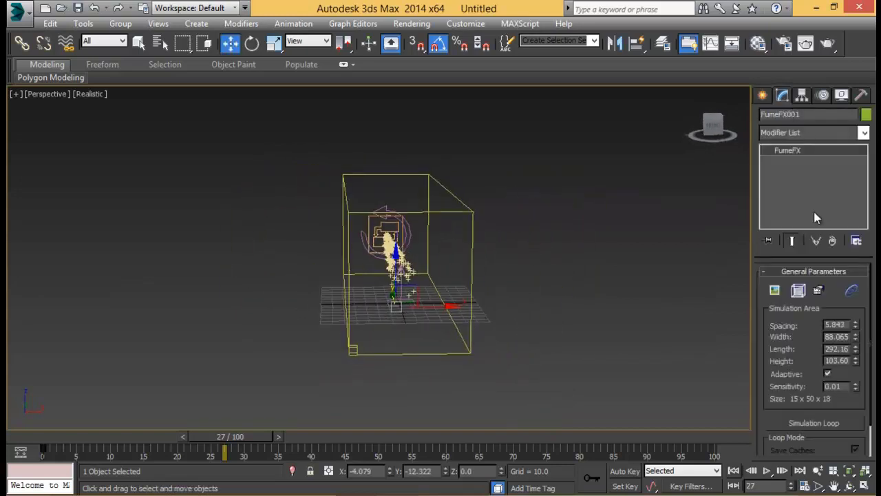
{"action": "left_click_drag", "start_coordinate": [855, 337], "coordinate": [855, 313]}
{"action": "middle_click_drag", "start_coordinate": [546, 313], "coordinate": [500, 269], "text": "alt"}
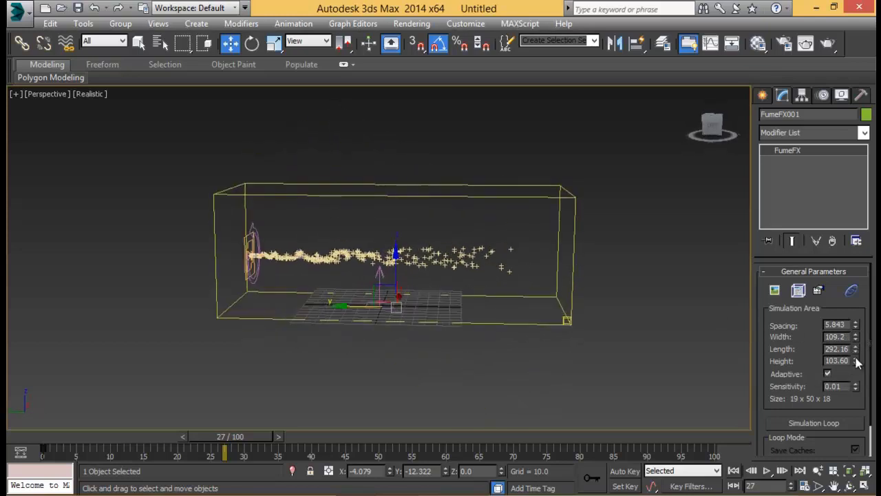
{"action": "left_click_drag", "start_coordinate": [856, 362], "coordinate": [852, 336]}
{"action": "middle_click_drag", "start_coordinate": [353, 307], "coordinate": [401, 299], "text": "alt"}
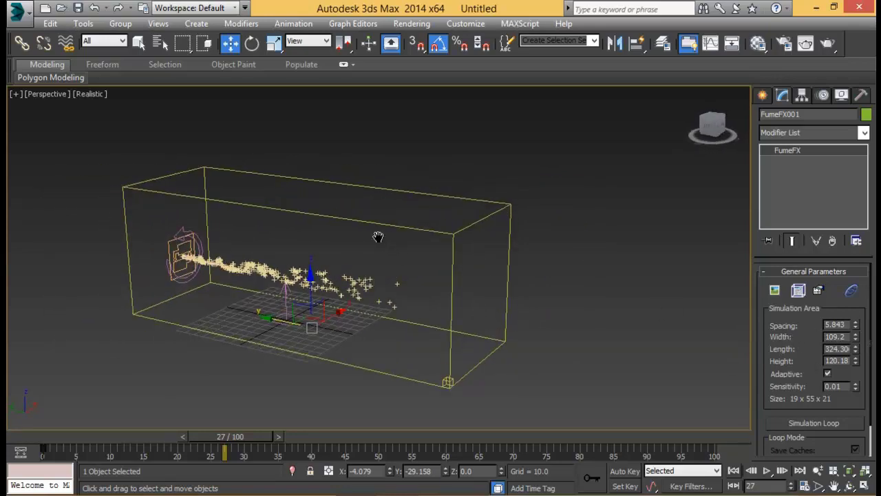
{"action": "middle_click_drag", "start_coordinate": [378, 237], "coordinate": [420, 233], "text": "alt"}
Step: Bring up the helper category list in the Create panel
{"action": "left_click", "coordinate": [762, 96]}
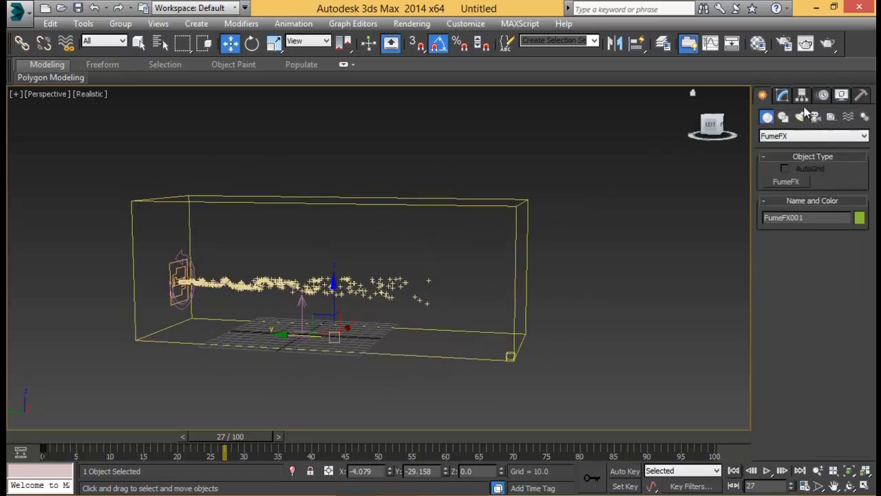
{"action": "left_click", "coordinate": [831, 117]}
{"action": "left_click", "coordinate": [828, 136]}
Step: Place a FumeFX Particle Src helper in the scene
{"action": "left_click", "coordinate": [777, 228]}
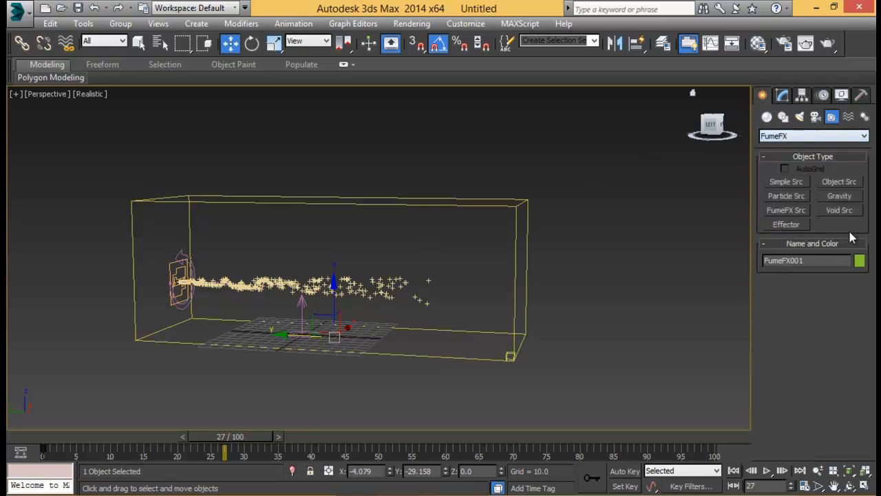
{"action": "left_click", "coordinate": [786, 196]}
{"action": "left_click_drag", "start_coordinate": [593, 370], "coordinate": [601, 374]}
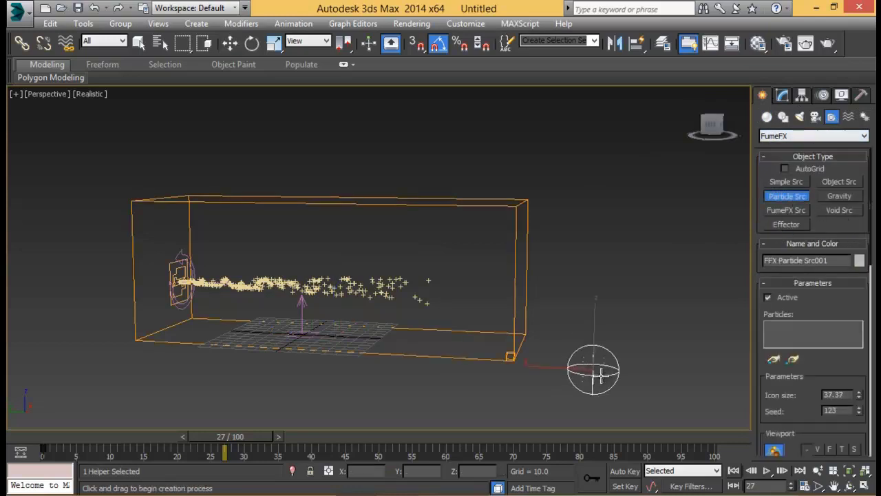
{"action": "right_click", "coordinate": [669, 297]}
Step: Link the particle source to PF Source 001, then select FumeFX001
{"action": "left_click", "coordinate": [782, 95]}
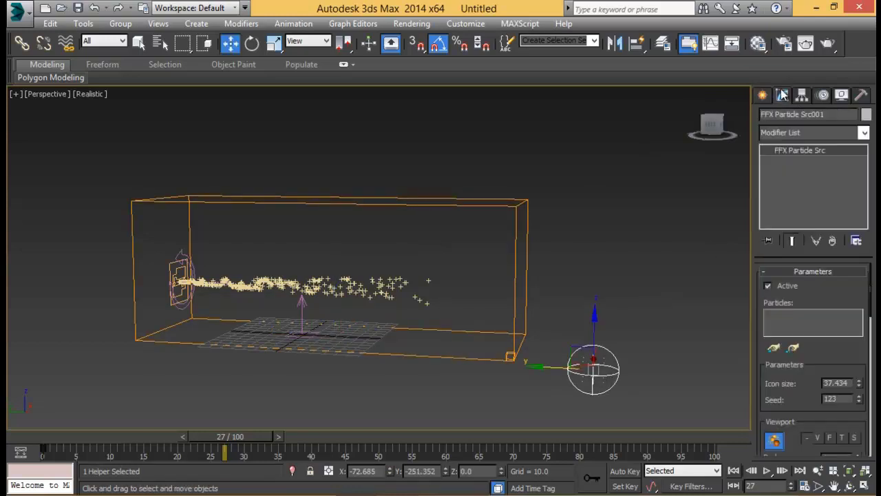
{"action": "left_click", "coordinate": [772, 349]}
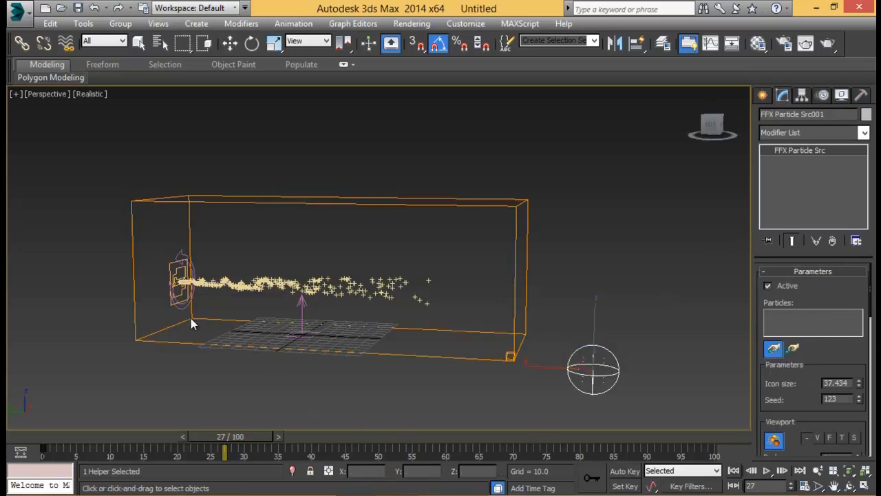
{"action": "left_click", "coordinate": [171, 266]}
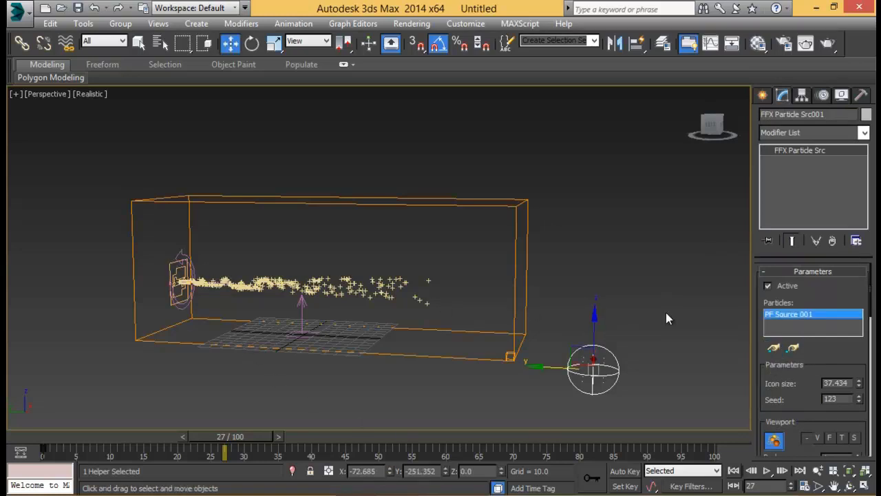
{"action": "left_click", "coordinate": [518, 231]}
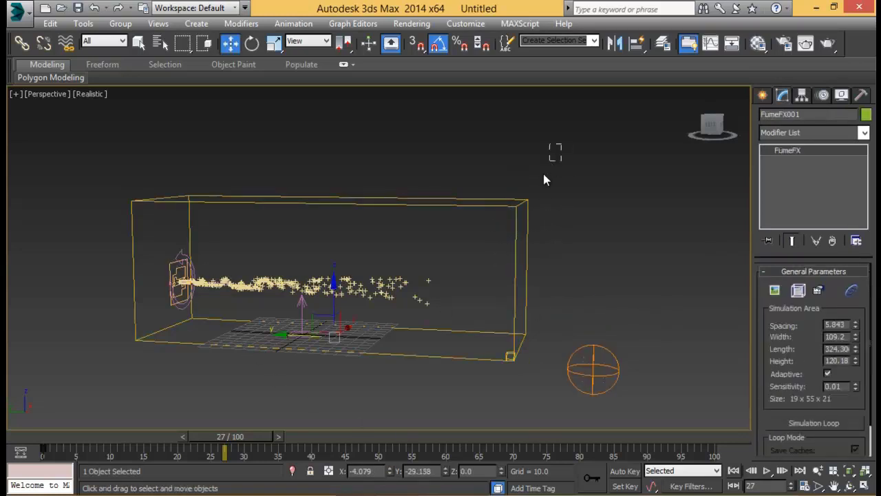
Step: In the FumeFX window's obj/src page, add FFX Particle Src001 as a source
{"action": "left_click", "coordinate": [798, 290]}
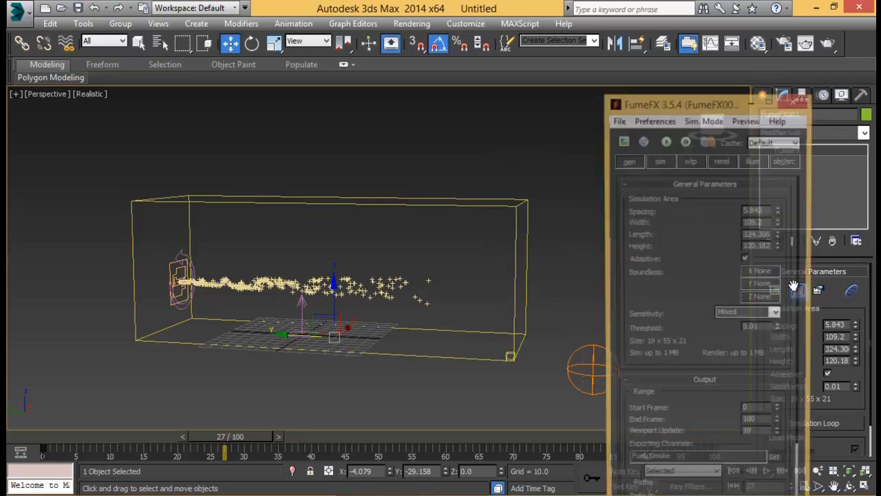
{"action": "left_click_drag", "start_coordinate": [659, 92], "coordinate": [176, 26]}
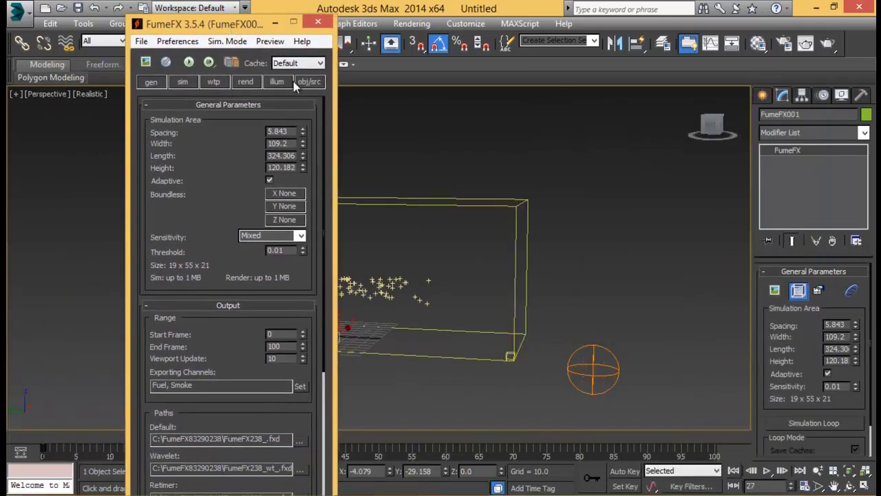
{"action": "left_click", "coordinate": [309, 82]}
{"action": "left_click", "coordinate": [236, 266]}
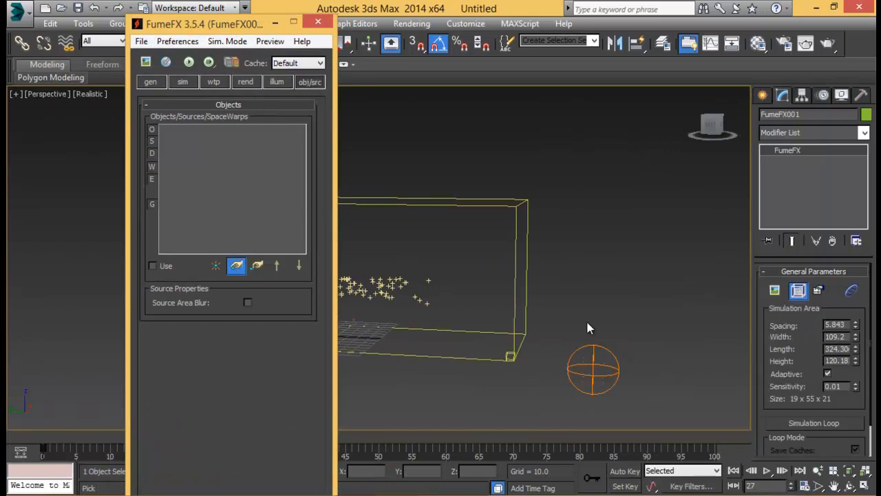
{"action": "left_click", "coordinate": [593, 350]}
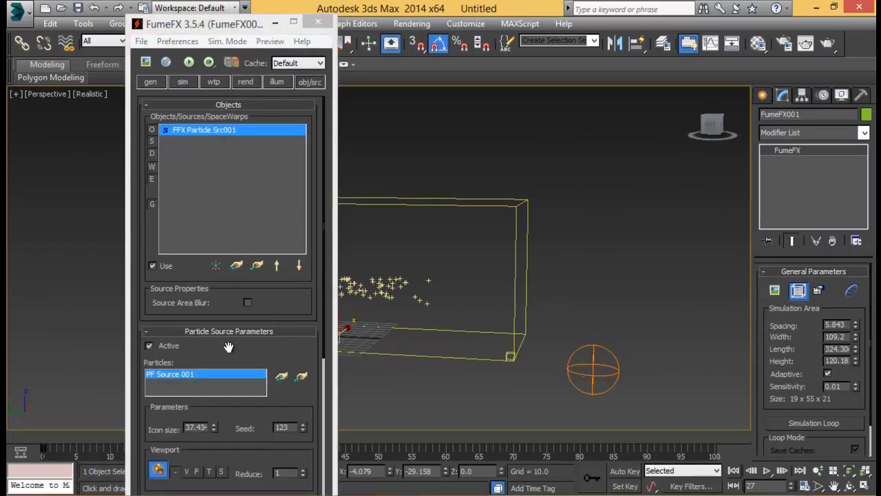
Step: Set the source's Velocity Multiplier Amount to 1.5 and Temperature Amount to 400
{"action": "left_click_drag", "start_coordinate": [230, 348], "coordinate": [237, 149]}
{"action": "left_click_drag", "start_coordinate": [216, 301], "coordinate": [219, 228]}
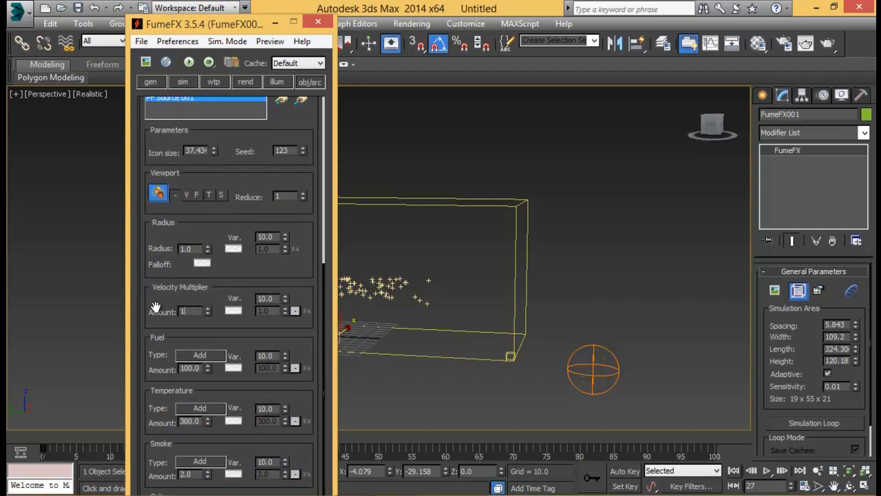
{"action": "middle_click_drag", "start_coordinate": [344, 329], "coordinate": [640, 262]}
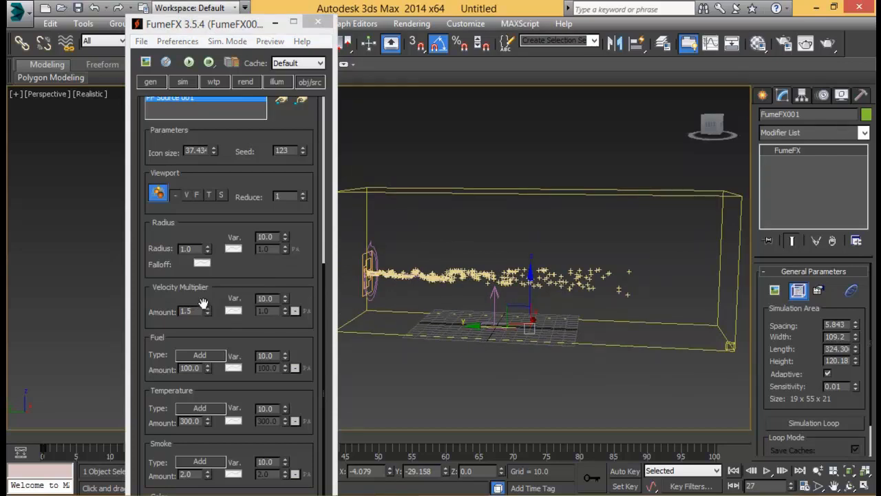
{"action": "left_click_drag", "start_coordinate": [210, 300], "coordinate": [210, 292]}
{"action": "left_click_drag", "start_coordinate": [196, 416], "coordinate": [153, 415]}
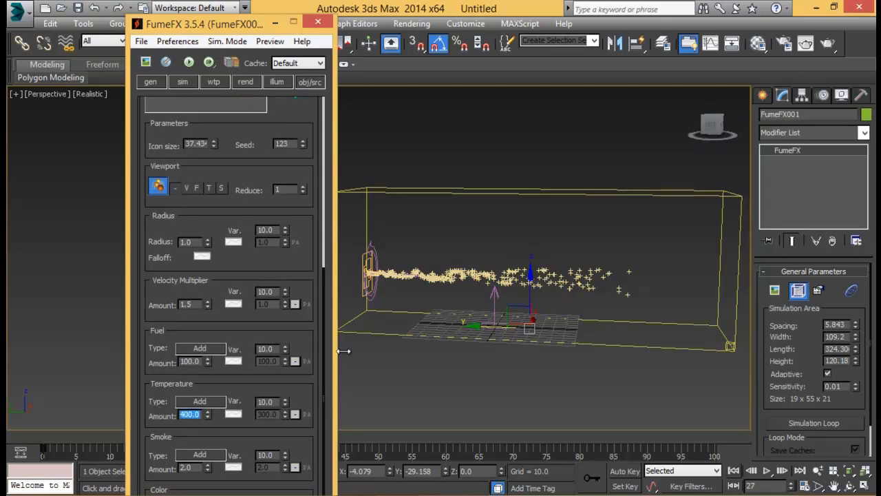
{"action": "middle_click_drag", "start_coordinate": [579, 227], "coordinate": [512, 240]}
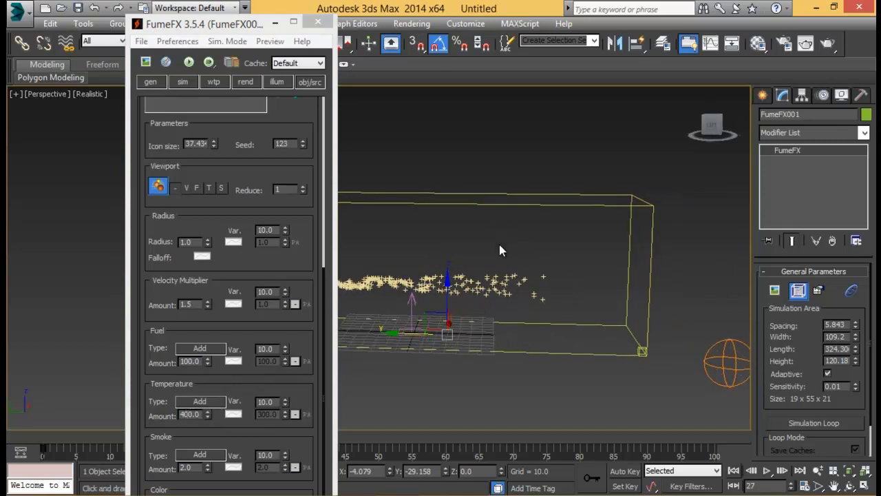
{"action": "middle_click_drag", "start_coordinate": [496, 266], "coordinate": [491, 262], "text": "alt"}
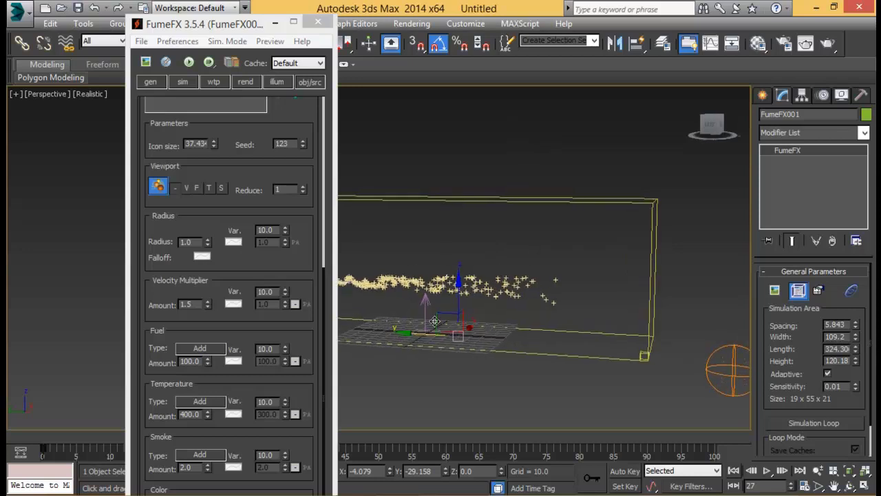
{"action": "left_click_drag", "start_coordinate": [256, 162], "coordinate": [256, 324]}
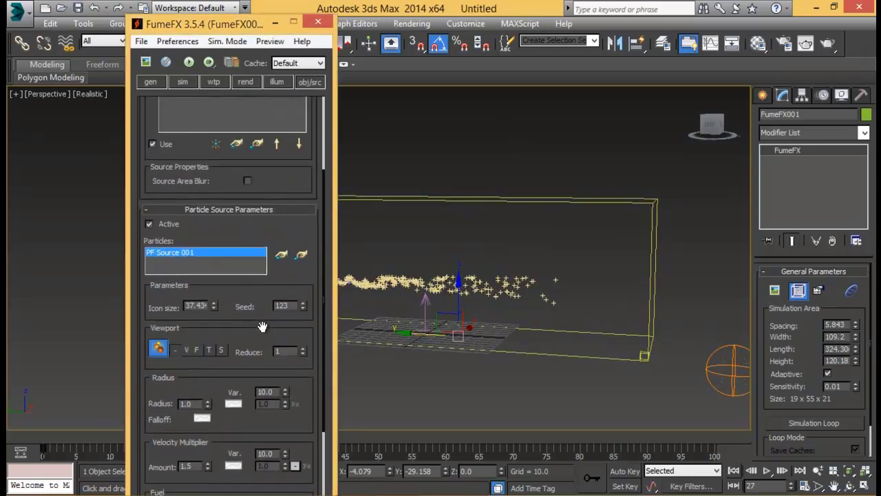
Step: Set FumeFX's default output path to a new 'Falmethrower tut' folder under C:\fumefx cache
{"action": "left_click", "coordinate": [143, 84]}
{"action": "scroll", "coordinate": [207, 282], "scroll_direction": "down", "scroll_amount": 4}
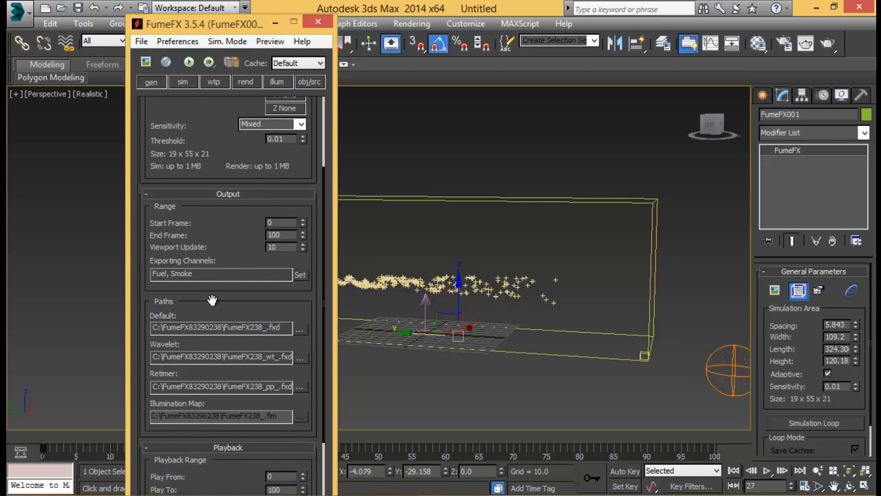
{"action": "left_click", "coordinate": [300, 333]}
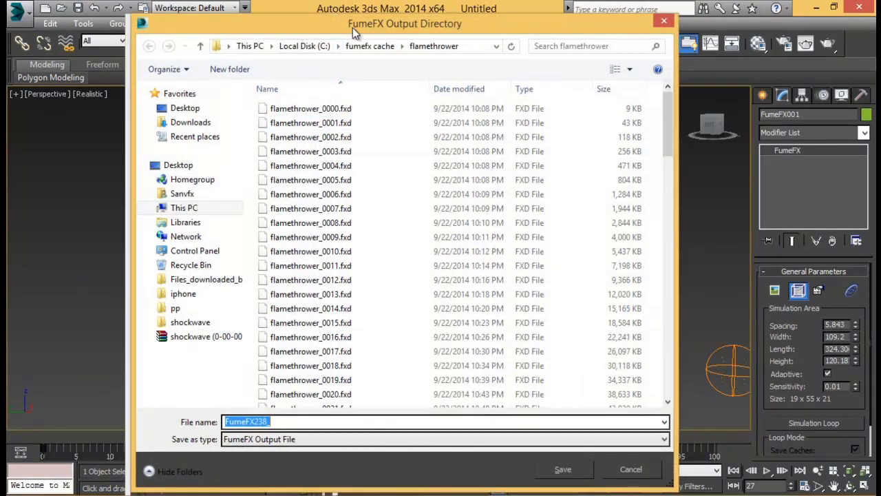
{"action": "left_click_drag", "start_coordinate": [352, 27], "coordinate": [406, 27]}
{"action": "left_click", "coordinate": [416, 45]}
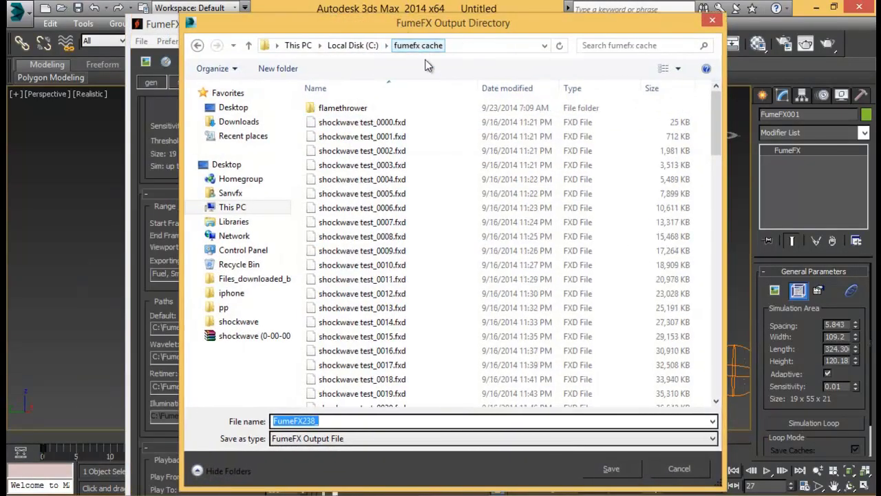
{"action": "left_click", "coordinate": [278, 69]}
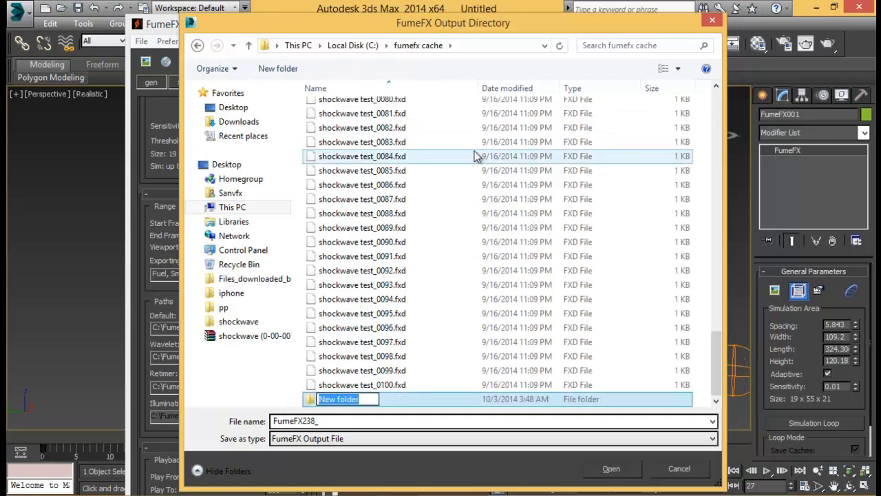
{"action": "type", "text": "Falme"}
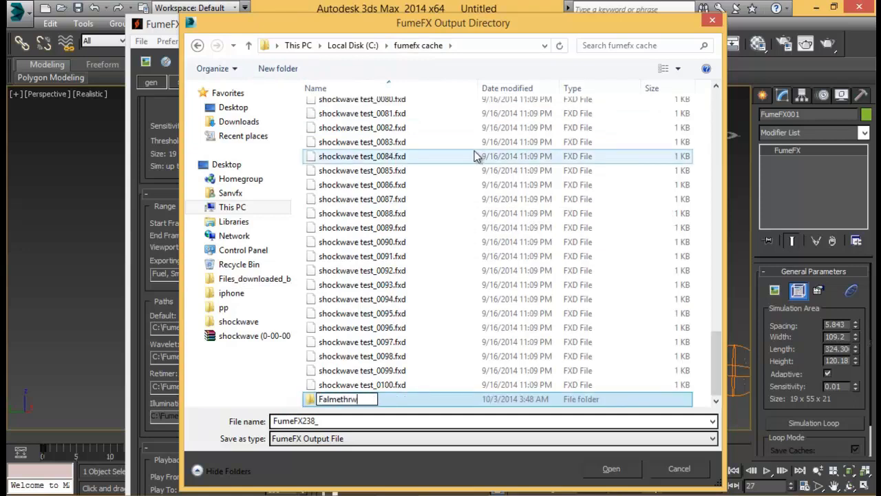
{"action": "type", "text": "thrower tut"}
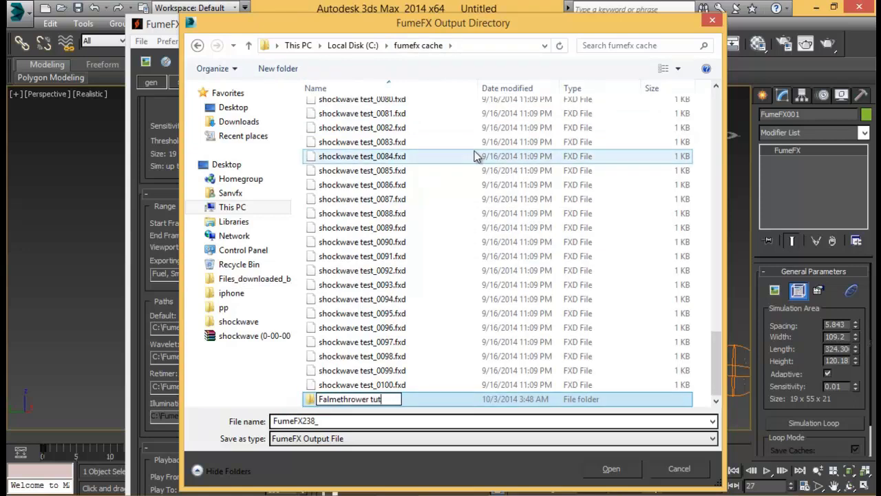
{"action": "key", "text": "Return"}
{"action": "double_click", "coordinate": [349, 108]}
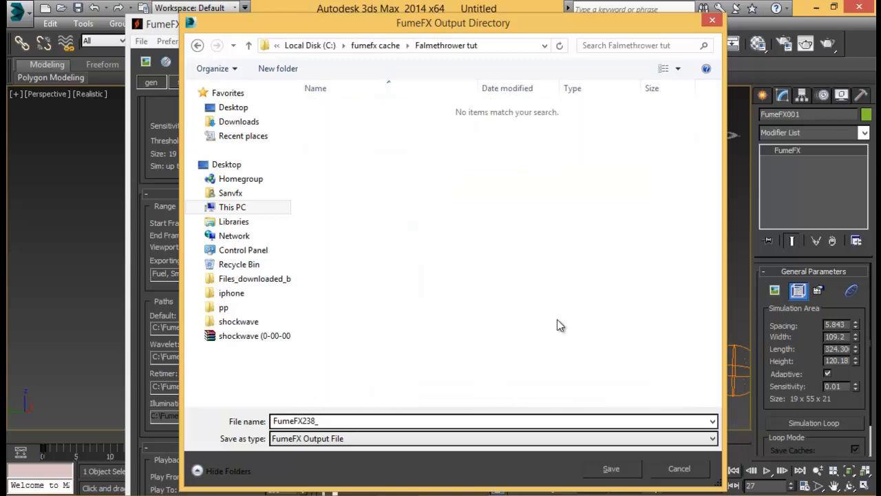
{"action": "left_click", "coordinate": [627, 466]}
{"action": "left_click_drag", "start_coordinate": [305, 314], "coordinate": [268, 252]}
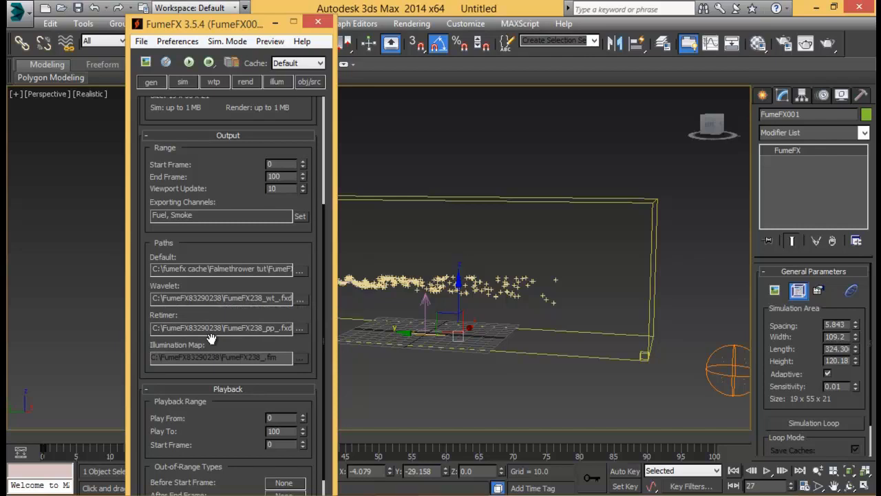
Step: Reduce the FumeFX grid Spacing to 1.5 (73 × 216 × 80 cells)
{"action": "scroll", "coordinate": [168, 405], "scroll_direction": "up", "scroll_amount": 4}
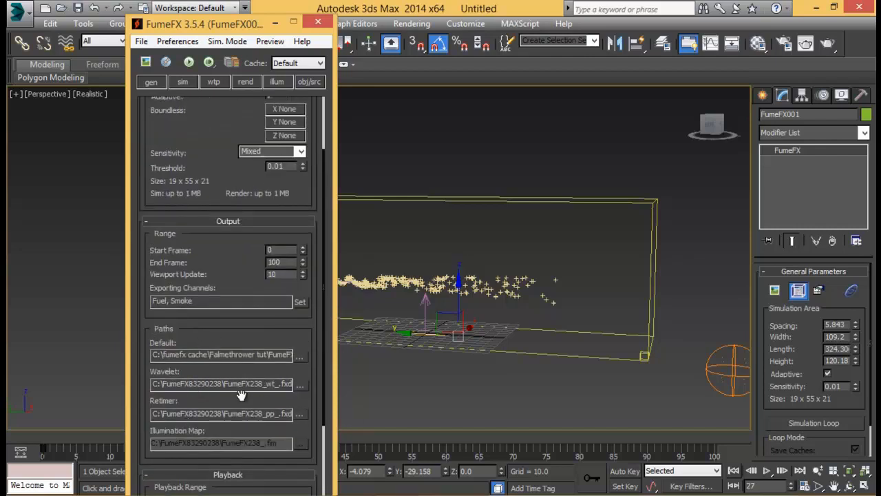
{"action": "left_click_drag", "start_coordinate": [215, 335], "coordinate": [218, 432]}
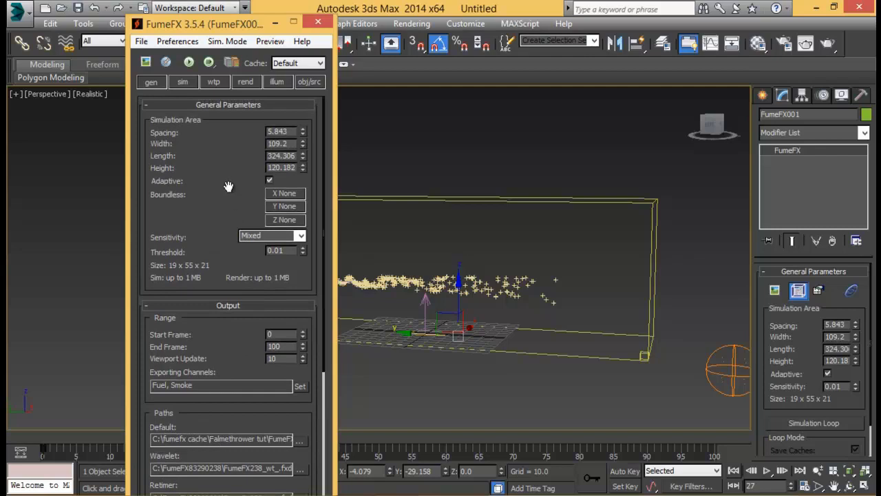
{"action": "double_click", "coordinate": [294, 131]}
{"action": "type", "text": "2"}
{"action": "key", "text": "Return"}
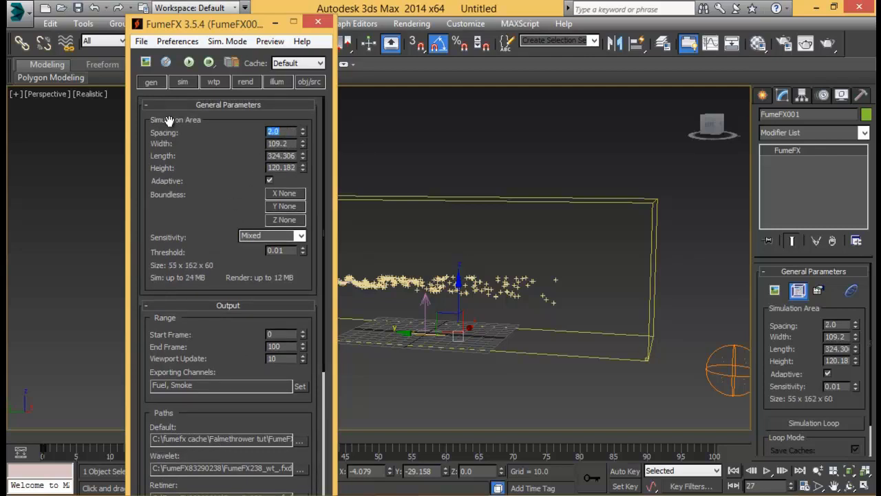
{"action": "type", "text": "1.5"}
{"action": "key", "text": "Return"}
Step: On the sim tab, set System X Turbulence to 0.5
{"action": "left_click", "coordinate": [183, 82]}
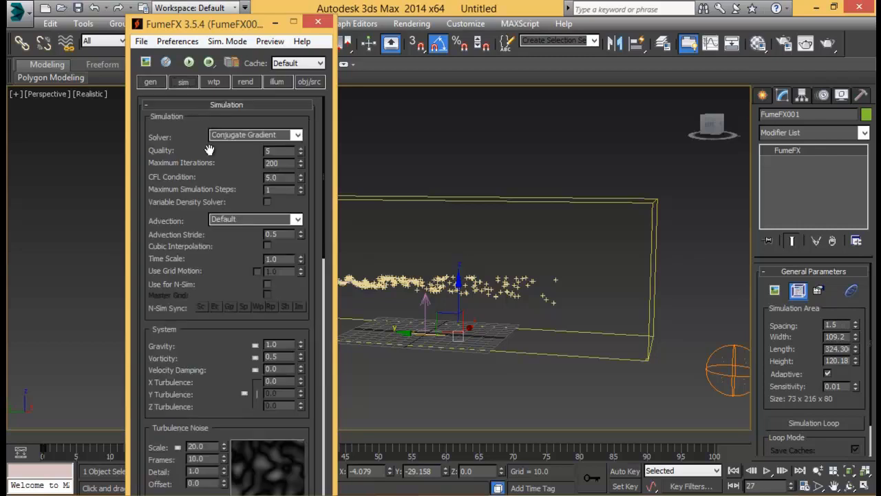
{"action": "scroll", "coordinate": [234, 196], "scroll_direction": "down", "scroll_amount": 2}
{"action": "scroll", "coordinate": [234, 208], "scroll_direction": "up", "scroll_amount": 1}
{"action": "scroll", "coordinate": [227, 253], "scroll_direction": "down", "scroll_amount": 5}
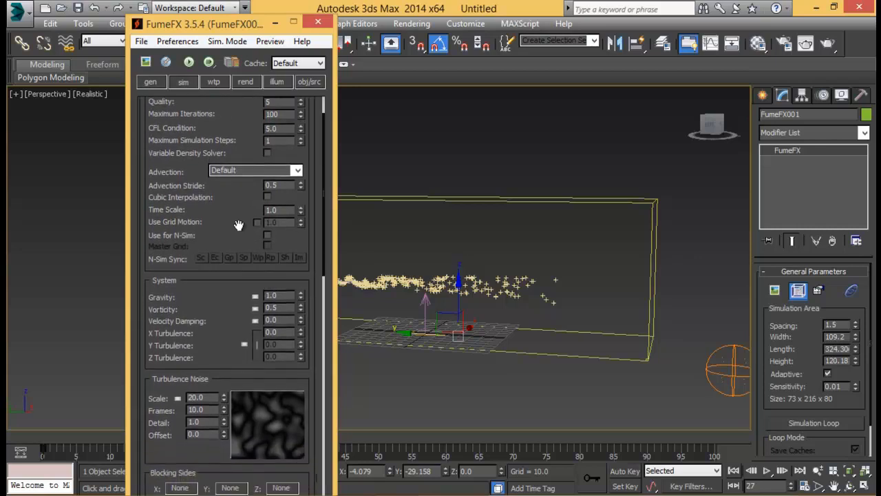
{"action": "scroll", "coordinate": [233, 265], "scroll_direction": "down", "scroll_amount": 1}
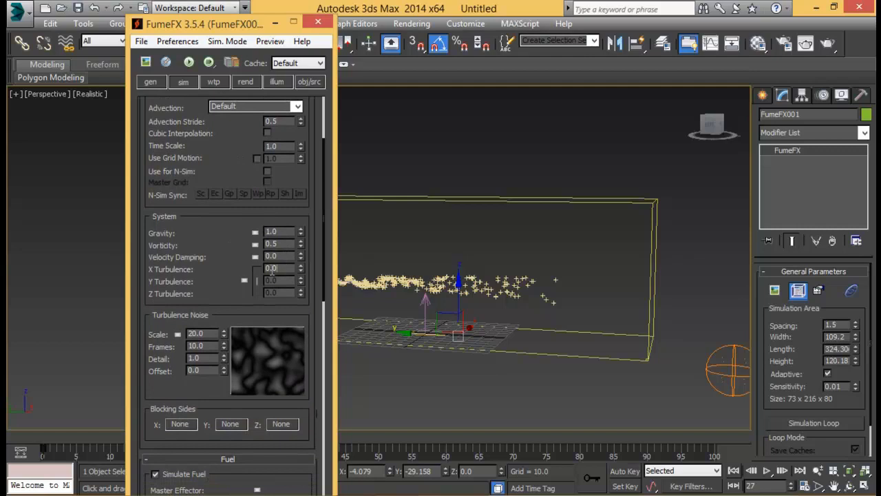
{"action": "double_click", "coordinate": [272, 269]}
{"action": "middle_click_drag", "start_coordinate": [475, 303], "coordinate": [493, 305], "text": "alt"}
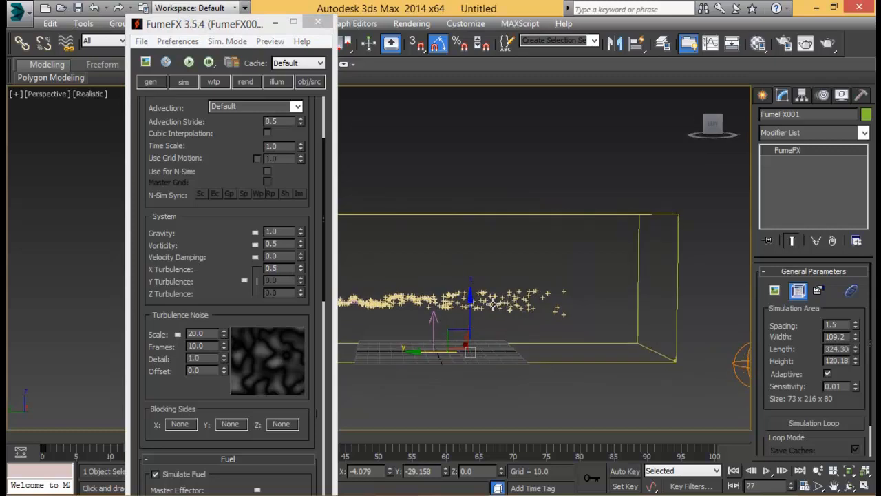
{"action": "left_click", "coordinate": [146, 63]}
Step: Run the FumeFX simulation and stop it at frame 29 once the flame jet appears
{"action": "left_click_drag", "start_coordinate": [240, 81], "coordinate": [588, 34]}
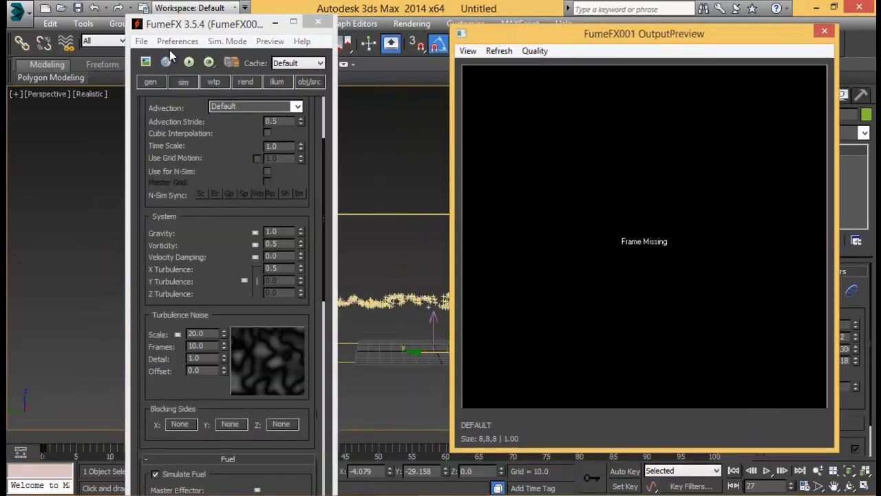
{"action": "left_click", "coordinate": [166, 62]}
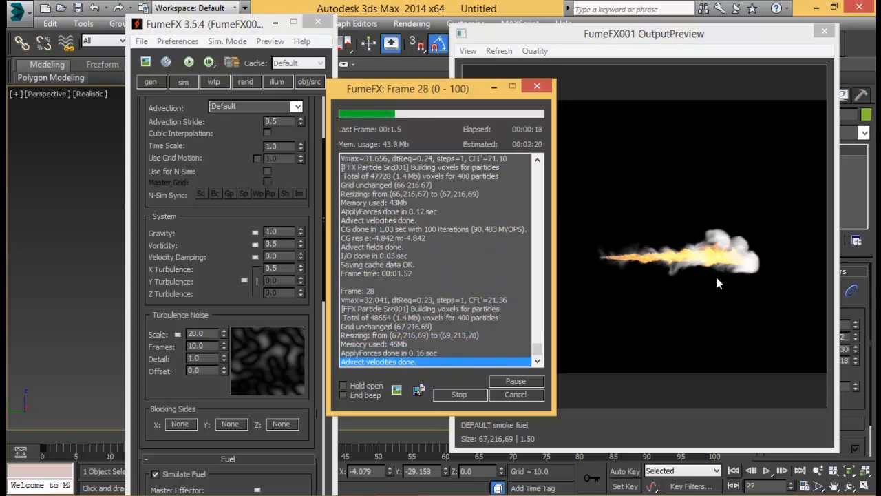
{"action": "left_click", "coordinate": [462, 396]}
Step: Set the turbulence noise Scale to 15 and Detail to 5
{"action": "left_click_drag", "start_coordinate": [198, 268], "coordinate": [196, 219]}
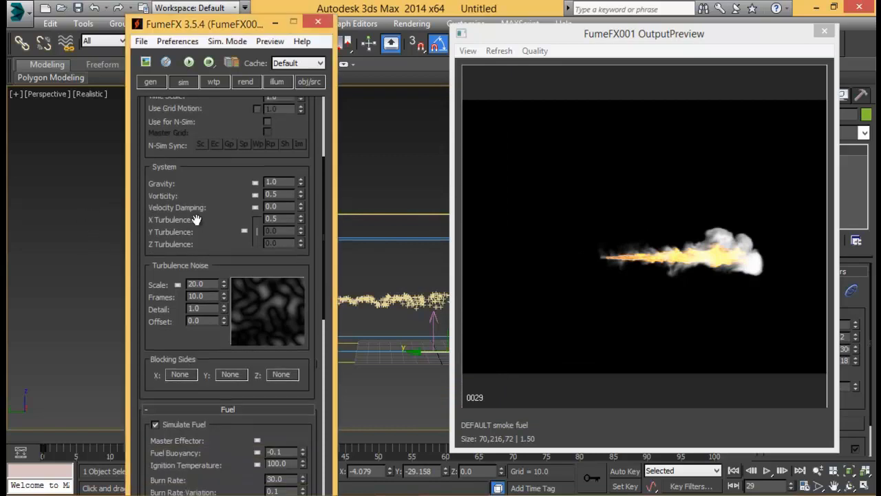
{"action": "double_click", "coordinate": [213, 282]}
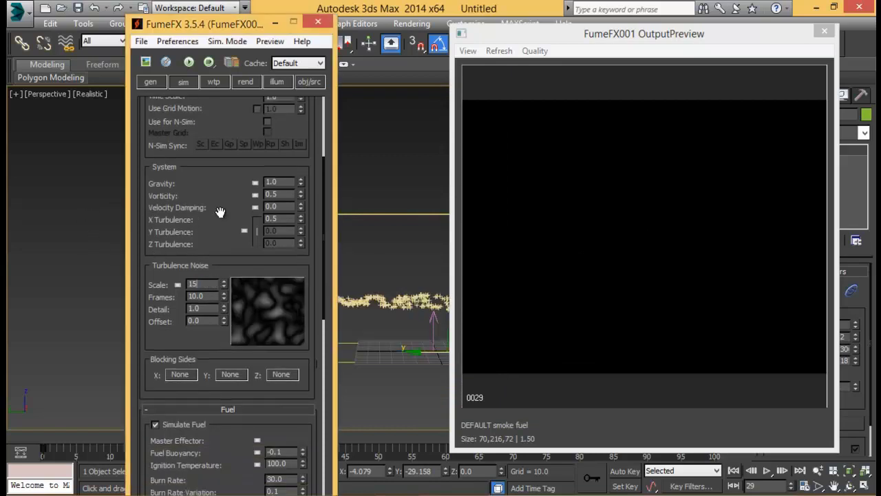
{"action": "type", "text": "15"}
{"action": "key", "text": "Return"}
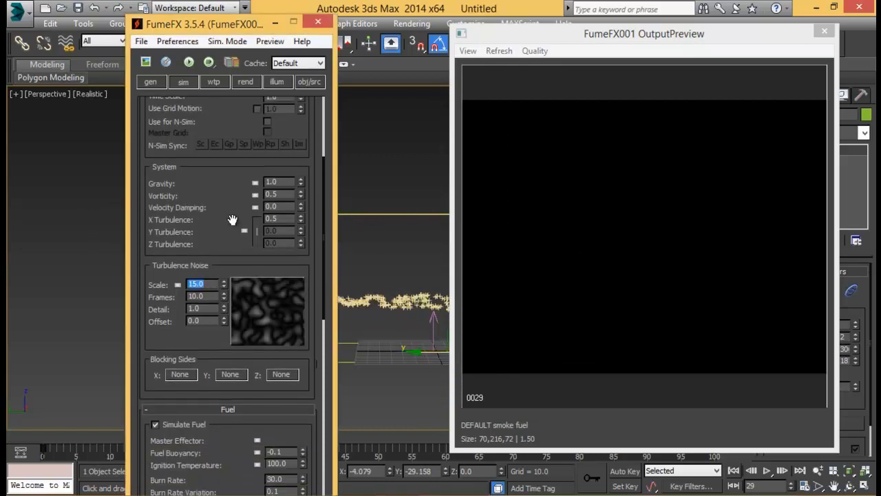
{"action": "left_click_drag", "start_coordinate": [230, 246], "coordinate": [226, 214]}
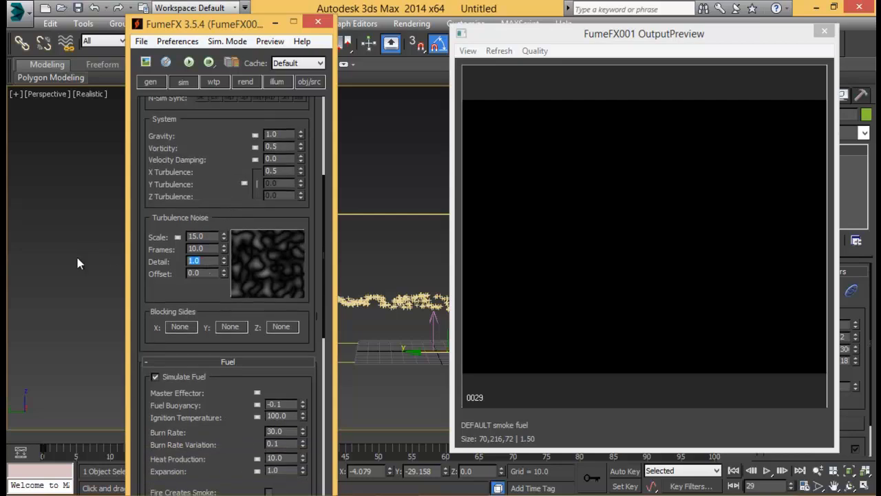
{"action": "type", "text": "5"}
{"action": "key", "text": "Return"}
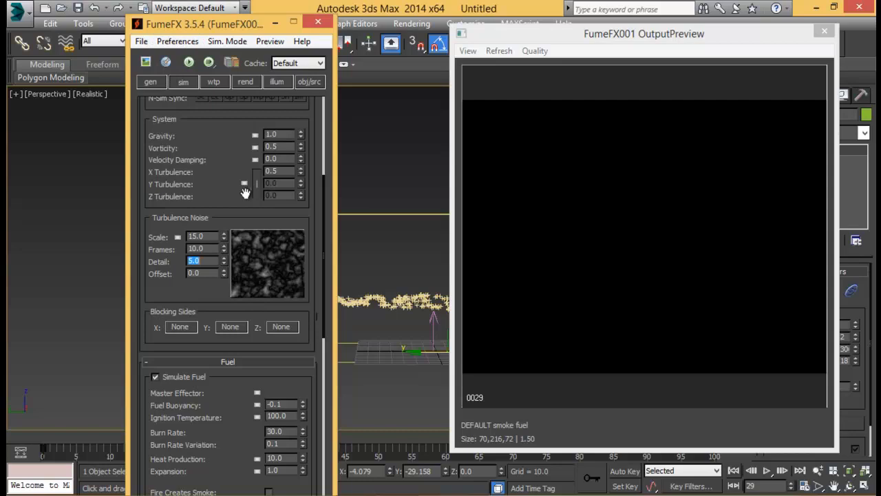
{"action": "left_click_drag", "start_coordinate": [245, 192], "coordinate": [231, 131]}
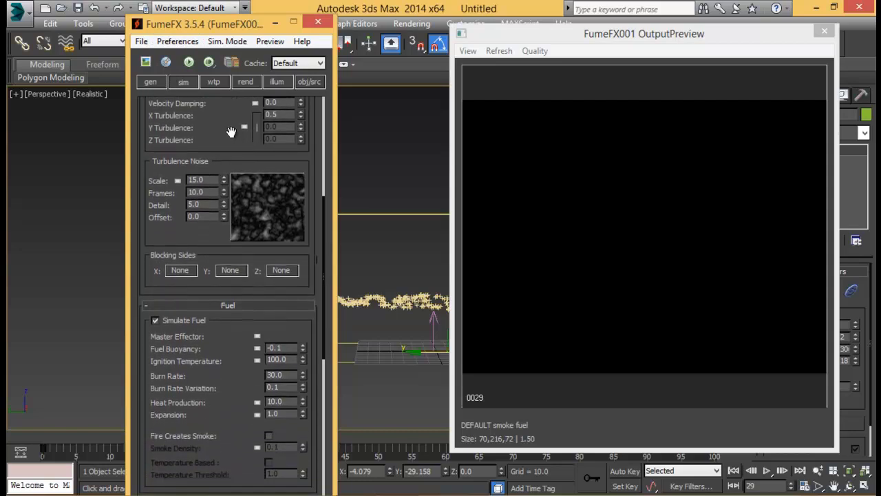
Step: Set Burn Rate to 35 with Burn Rate Variation 1.0
{"action": "scroll", "coordinate": [227, 290], "scroll_direction": "down", "scroll_amount": 5}
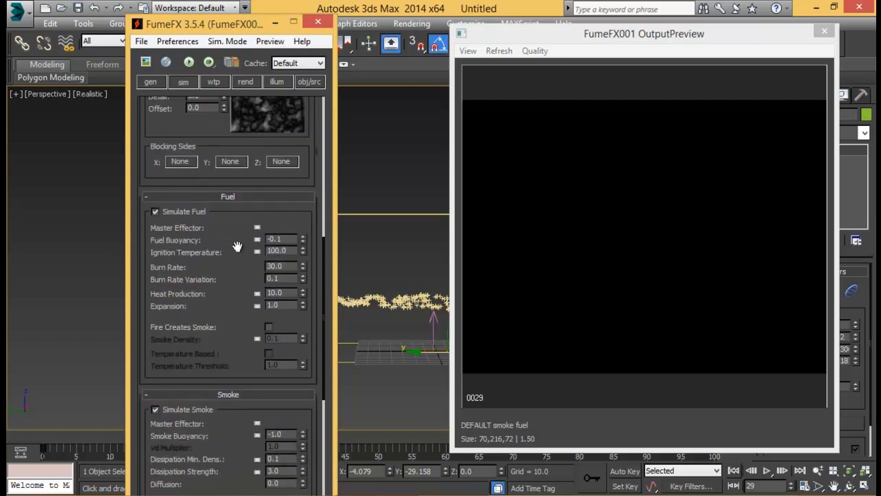
{"action": "double_click", "coordinate": [274, 274]}
{"action": "scroll", "coordinate": [227, 275], "scroll_direction": "up", "scroll_amount": 4}
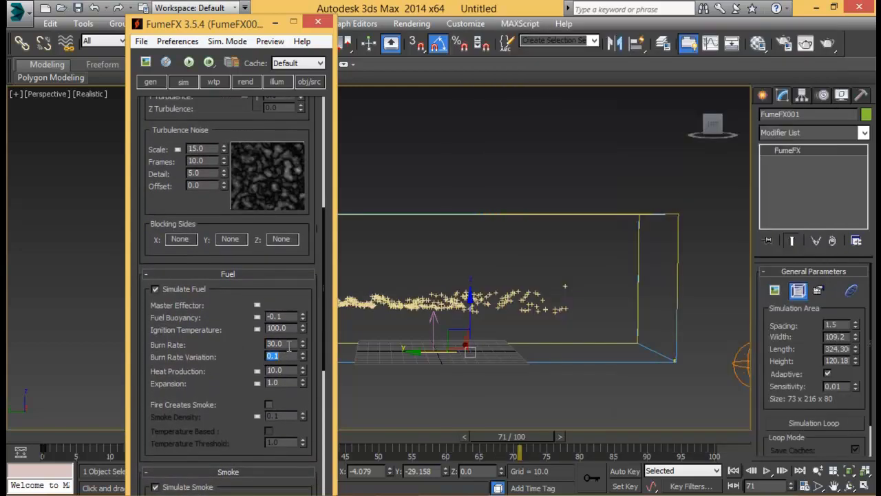
{"action": "double_click", "coordinate": [289, 344]}
{"action": "scroll", "coordinate": [207, 397], "scroll_direction": "down", "scroll_amount": 3}
{"action": "scroll", "coordinate": [261, 351], "scroll_direction": "down", "scroll_amount": 3}
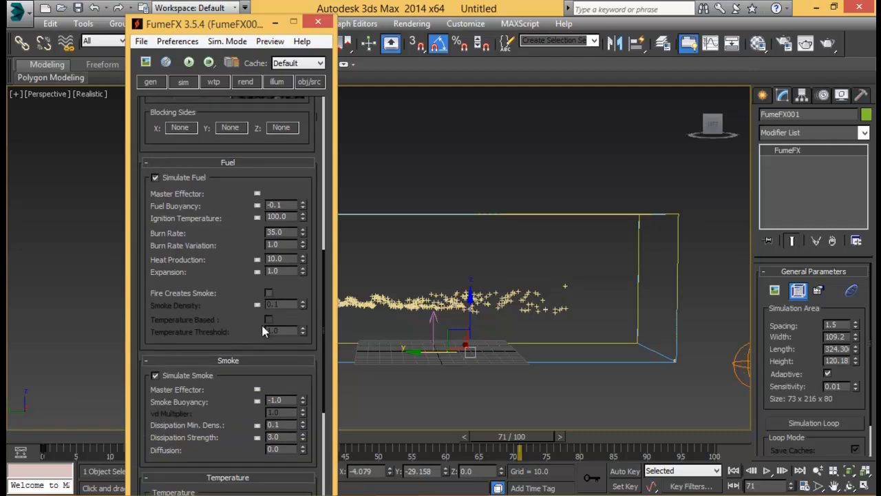
{"action": "scroll", "coordinate": [232, 301], "scroll_direction": "down", "scroll_amount": 4}
Step: Turn off Simulate Smoke in the FumeFX simulation settings
{"action": "left_click", "coordinate": [155, 296]}
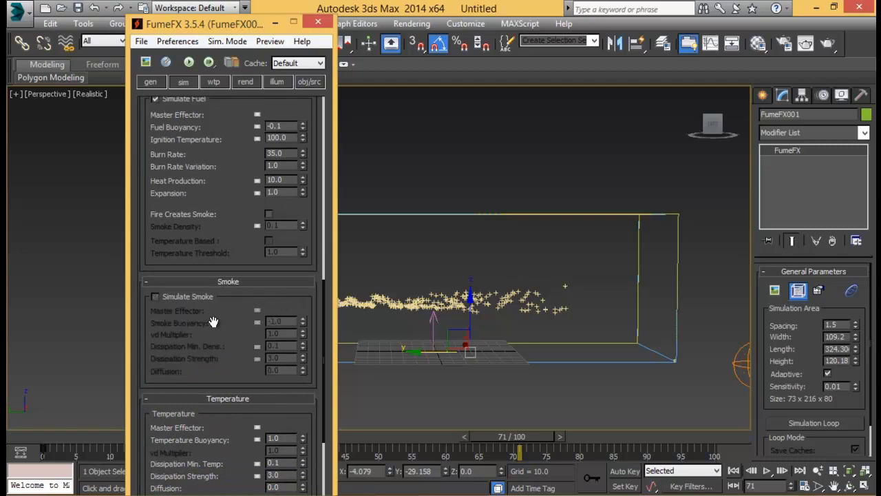
{"action": "left_click_drag", "start_coordinate": [214, 322], "coordinate": [227, 157]}
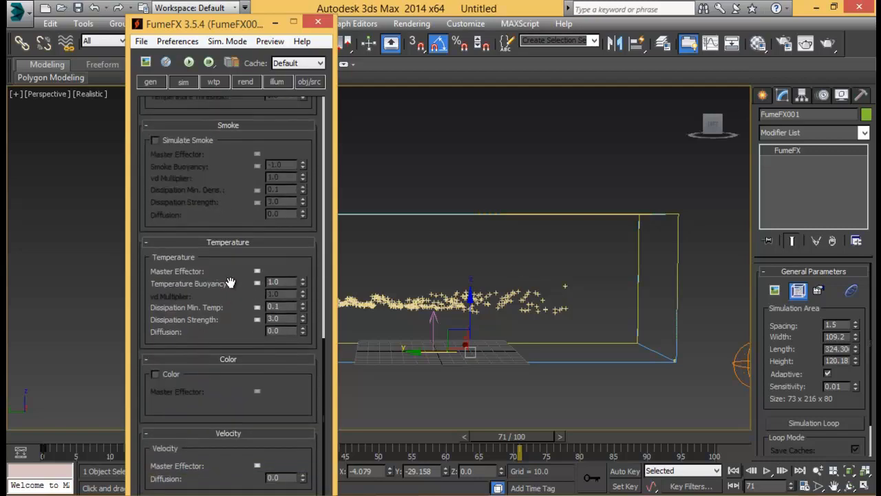
{"action": "scroll", "coordinate": [230, 282], "scroll_direction": "up", "scroll_amount": 5}
{"action": "scroll", "coordinate": [236, 284], "scroll_direction": "up", "scroll_amount": 7}
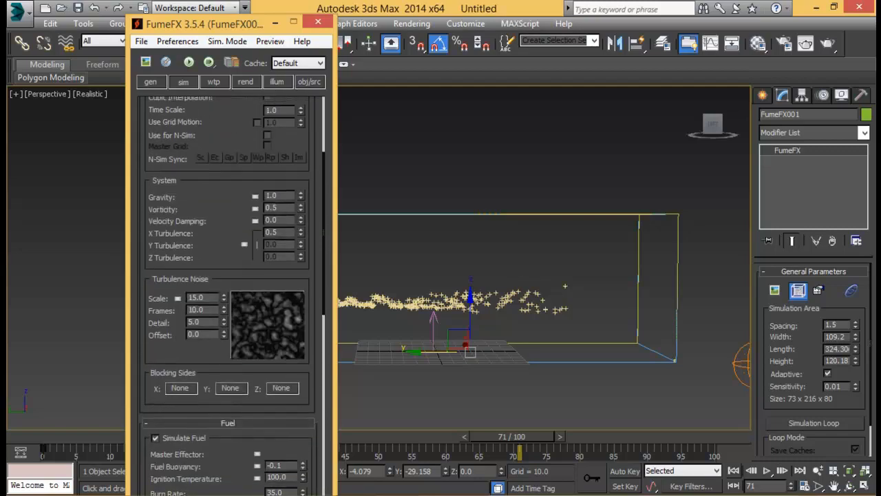
{"action": "left_click", "coordinate": [279, 82]}
Step: Show the FumeFX rendering parameters and move the FumeFX window aside to reveal the scene
{"action": "left_click", "coordinate": [311, 81]}
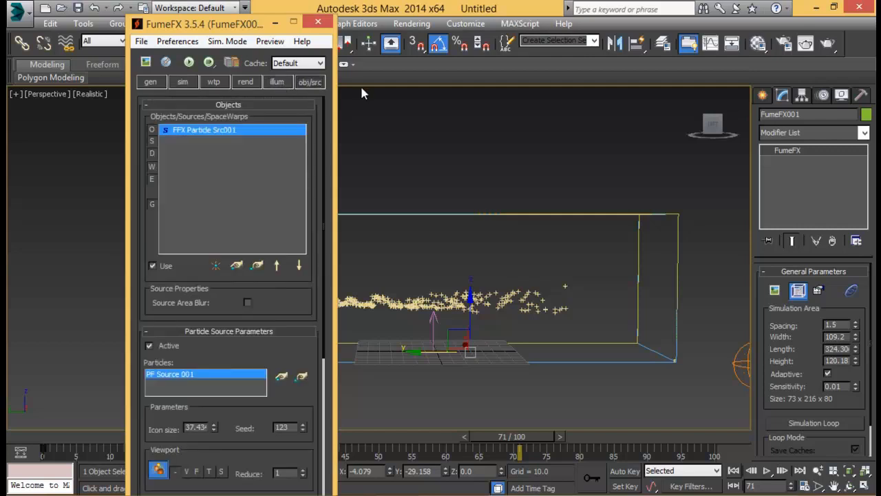
{"action": "left_click", "coordinate": [269, 83]}
{"action": "left_click", "coordinate": [255, 82]}
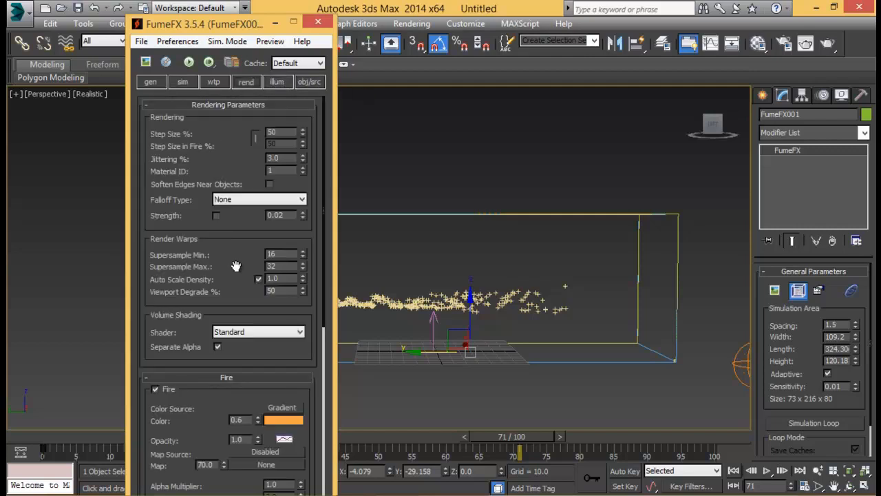
{"action": "left_click_drag", "start_coordinate": [236, 265], "coordinate": [232, 193]}
{"action": "middle_click_drag", "start_coordinate": [483, 211], "coordinate": [472, 234], "text": "alt"}
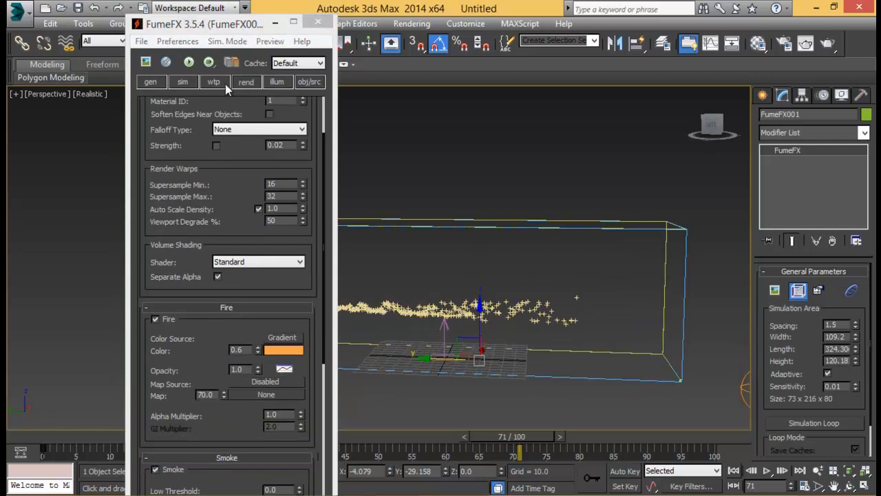
{"action": "left_click_drag", "start_coordinate": [234, 24], "coordinate": [149, 22]}
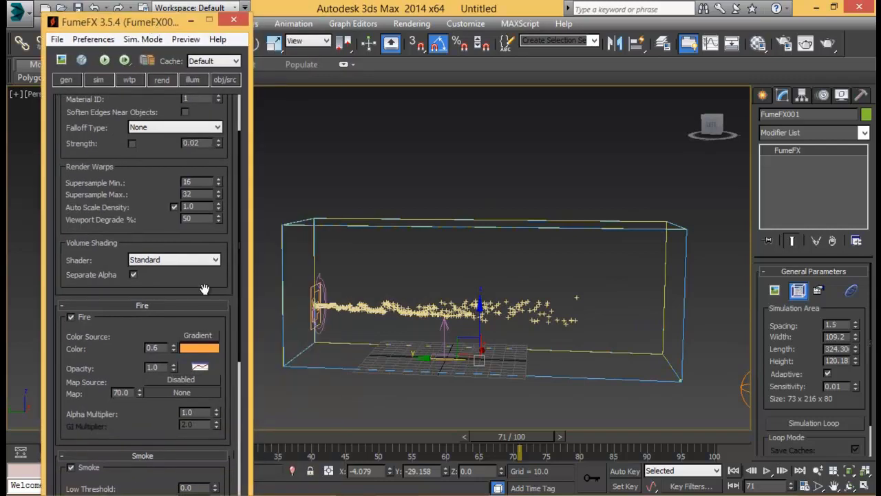
Step: Open the output preview and start a new FumeFX simulation run
{"action": "left_click", "coordinate": [62, 61]}
{"action": "left_click_drag", "start_coordinate": [548, 39], "coordinate": [430, 25]}
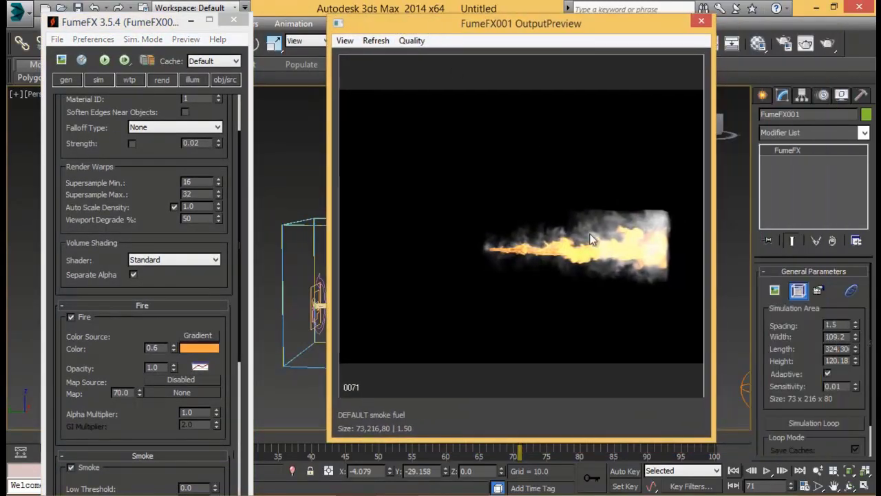
{"action": "left_click", "coordinate": [104, 60]}
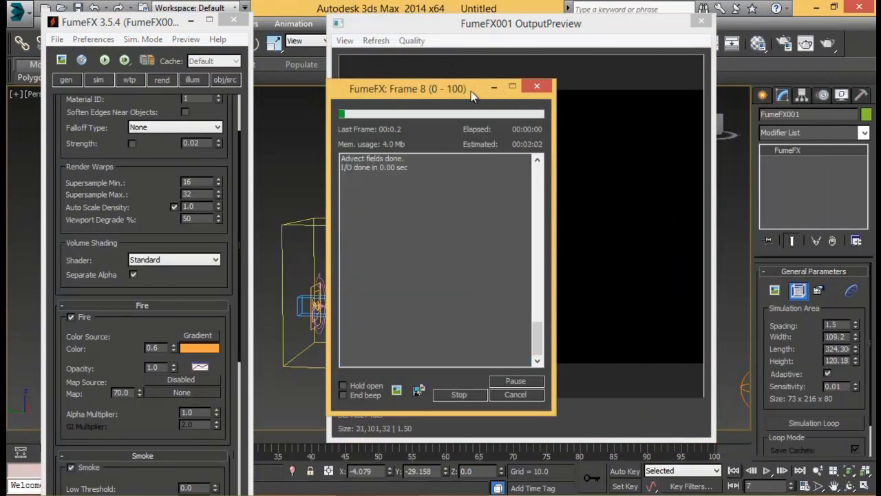
{"action": "left_click_drag", "start_coordinate": [464, 91], "coordinate": [204, 81]}
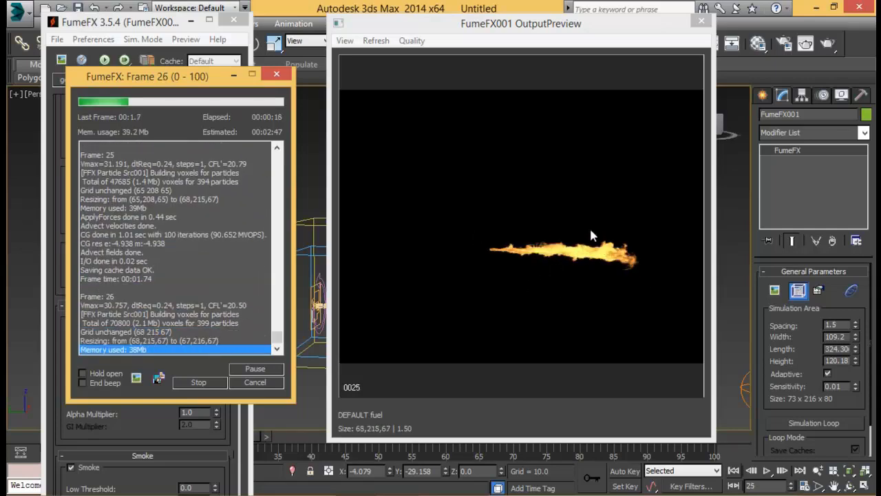
Step: Set the particle source Radius to 1.5 and test-run the simulation to frame 12
{"action": "left_click", "coordinate": [211, 384]}
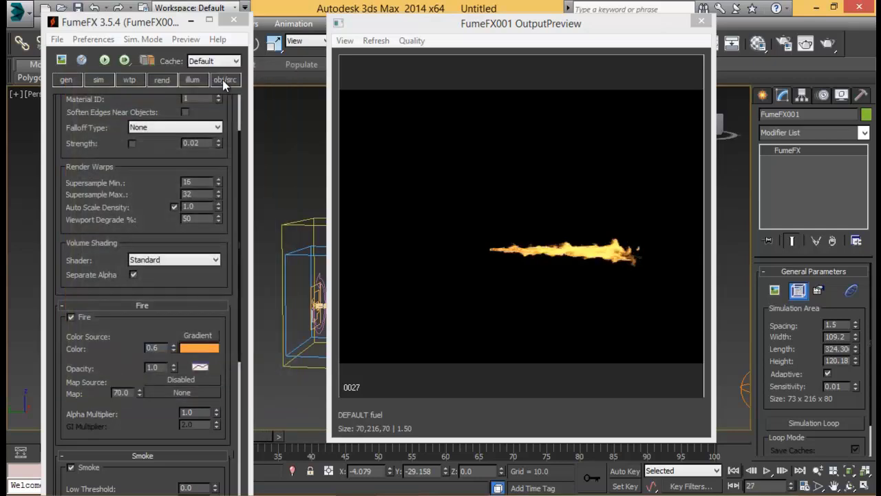
{"action": "left_click", "coordinate": [225, 80]}
{"action": "scroll", "coordinate": [165, 305], "scroll_direction": "down", "scroll_amount": 2}
{"action": "left_click_drag", "start_coordinate": [165, 304], "coordinate": [169, 152]}
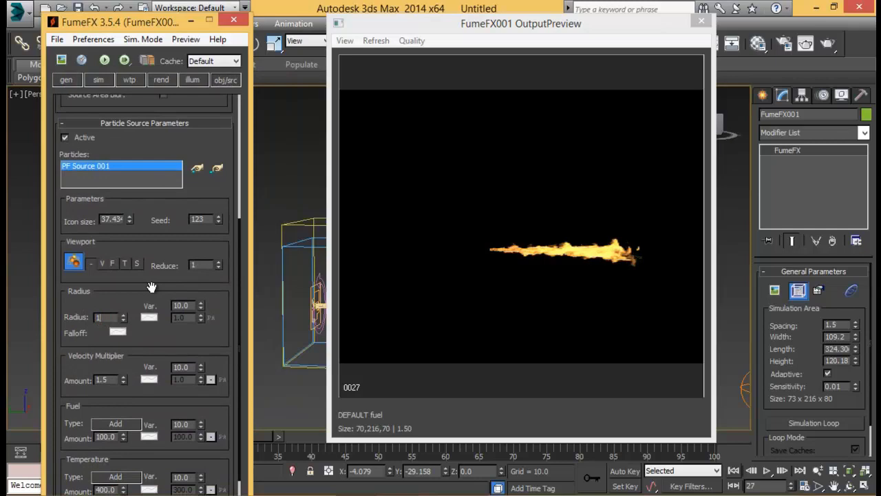
{"action": "type", "text": ".5"}
{"action": "key", "text": "Return"}
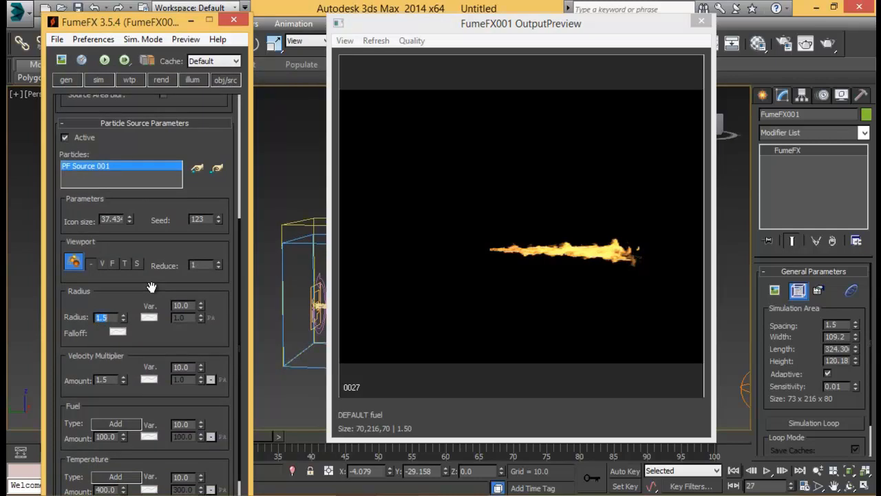
{"action": "left_click", "coordinate": [104, 61]}
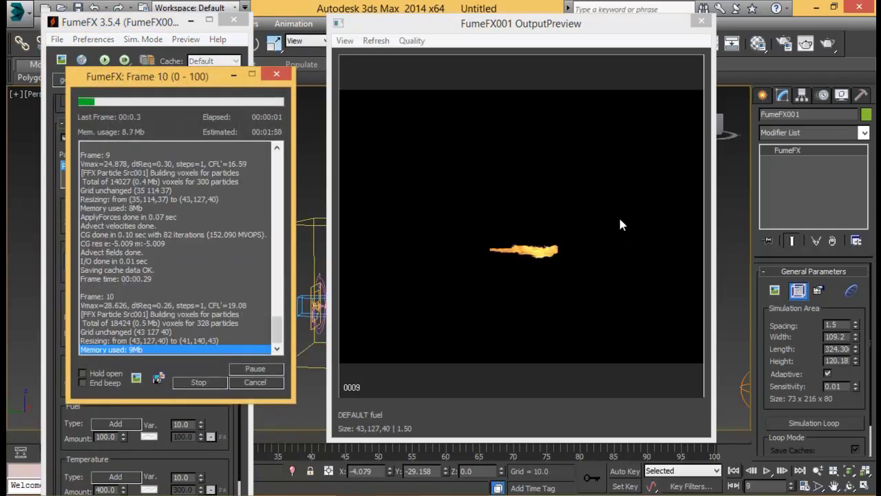
{"action": "left_click", "coordinate": [196, 382]}
Step: Set grid Spacing to 1.0, rerun the simulation to frame 28, and minimize FumeFX
{"action": "left_click", "coordinate": [66, 79]}
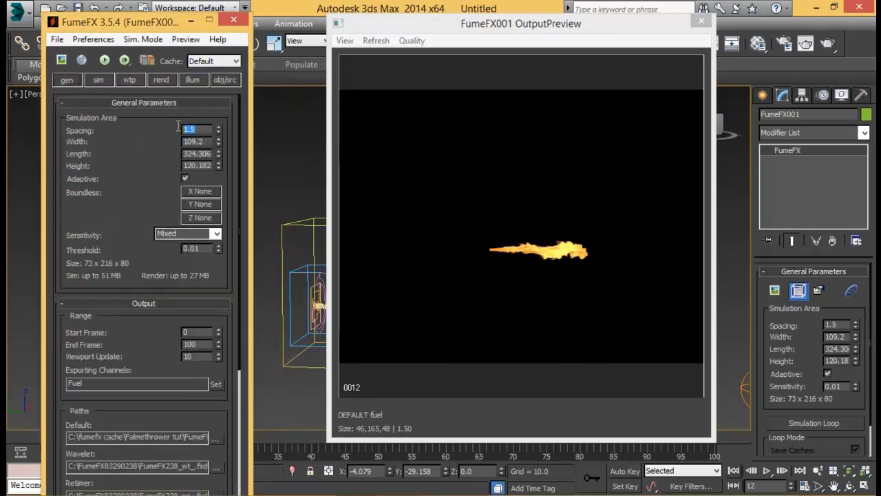
{"action": "type", "text": "1"}
{"action": "key", "text": "Return"}
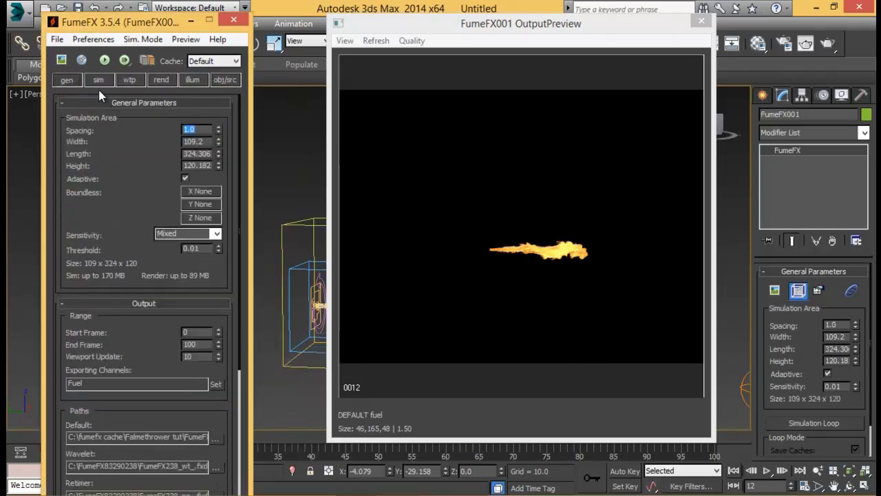
{"action": "left_click", "coordinate": [104, 60]}
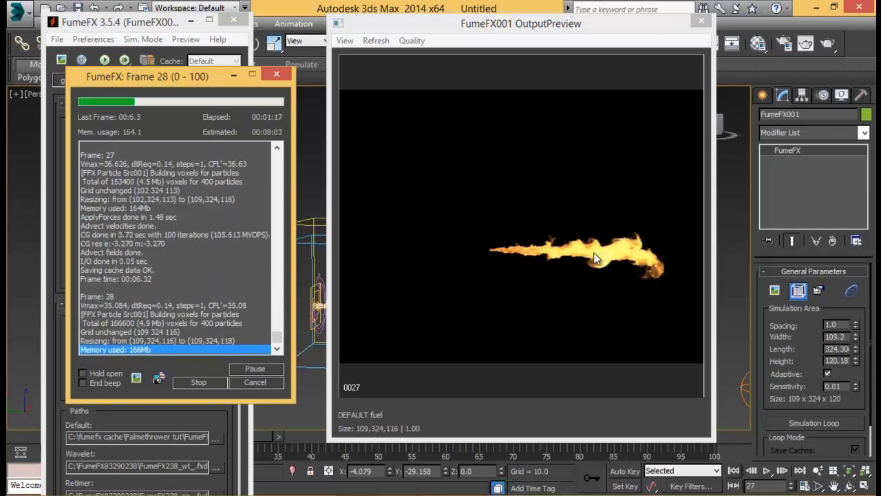
{"action": "left_click_drag", "start_coordinate": [163, 77], "coordinate": [225, 62]}
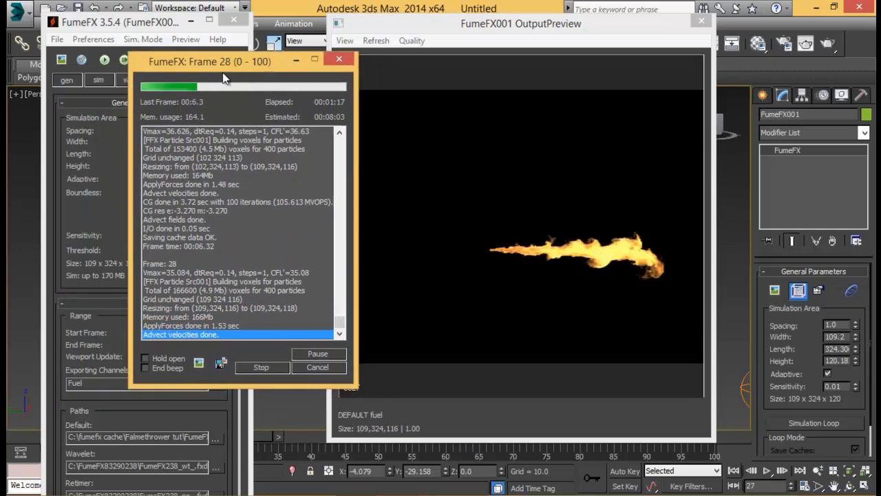
{"action": "left_click", "coordinate": [267, 369]}
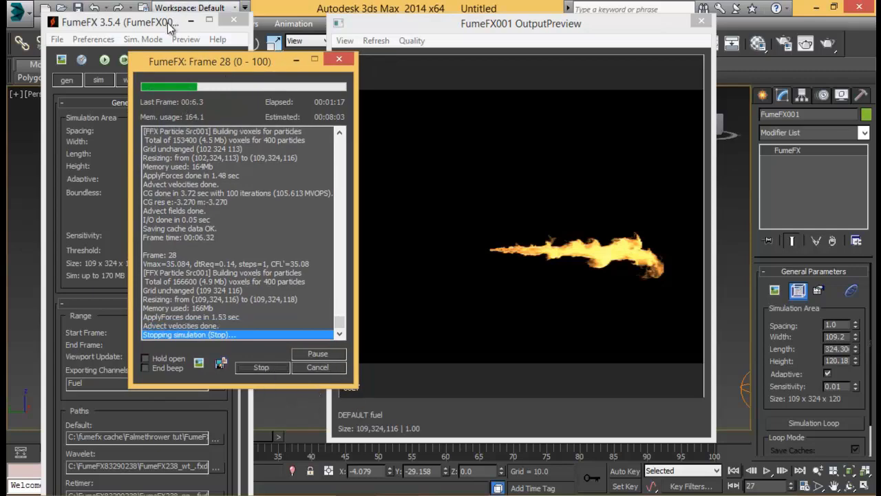
{"action": "left_click", "coordinate": [191, 21]}
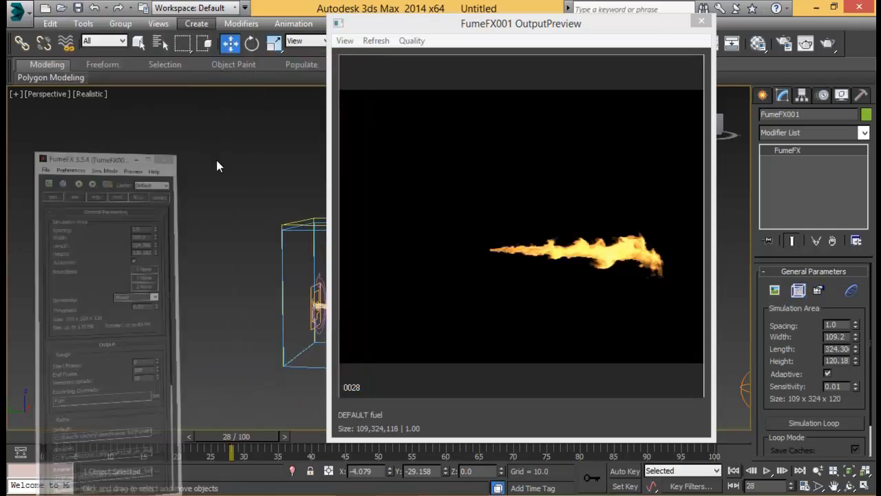
Step: Scrub to frame 5 and move Vortex001 further along the particle stream on Y
{"action": "left_click_drag", "start_coordinate": [241, 435], "coordinate": [220, 411]}
{"action": "key", "text": "w"}
{"action": "scroll", "coordinate": [210, 288], "scroll_direction": "up", "scroll_amount": 5}
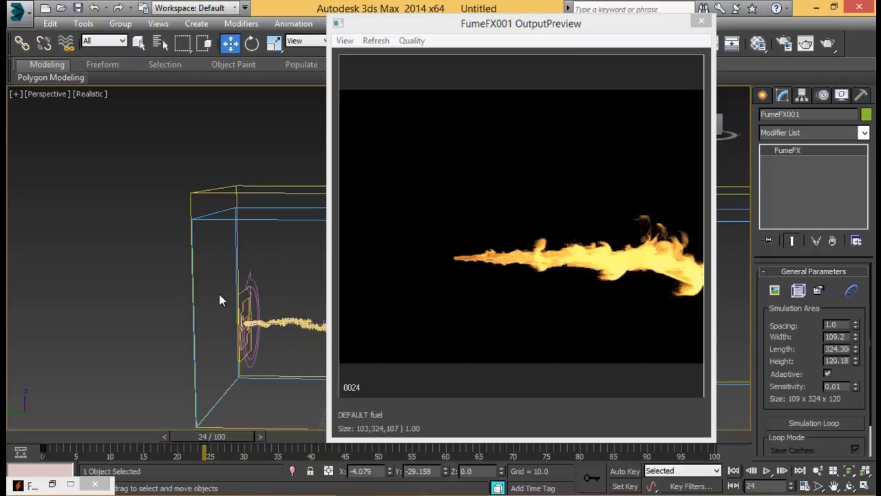
{"action": "scroll", "coordinate": [220, 293], "scroll_direction": "up", "scroll_amount": 3}
{"action": "left_click", "coordinate": [241, 289]}
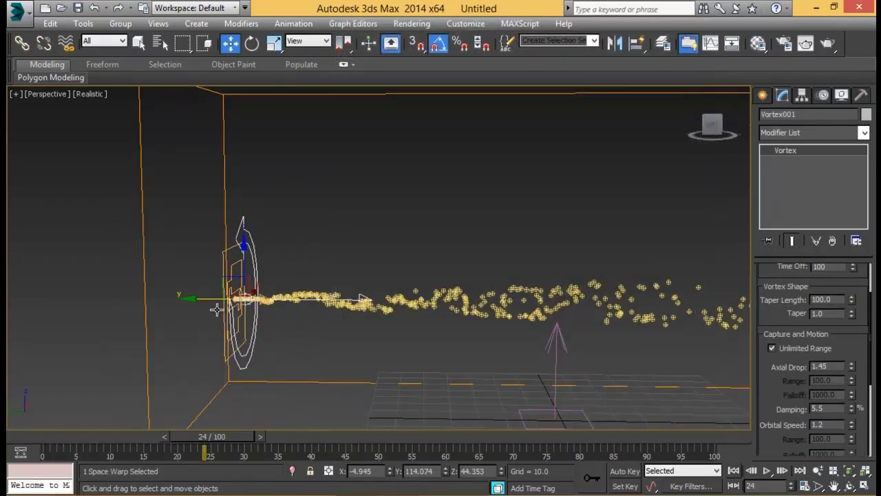
{"action": "left_click_drag", "start_coordinate": [206, 298], "coordinate": [232, 297]}
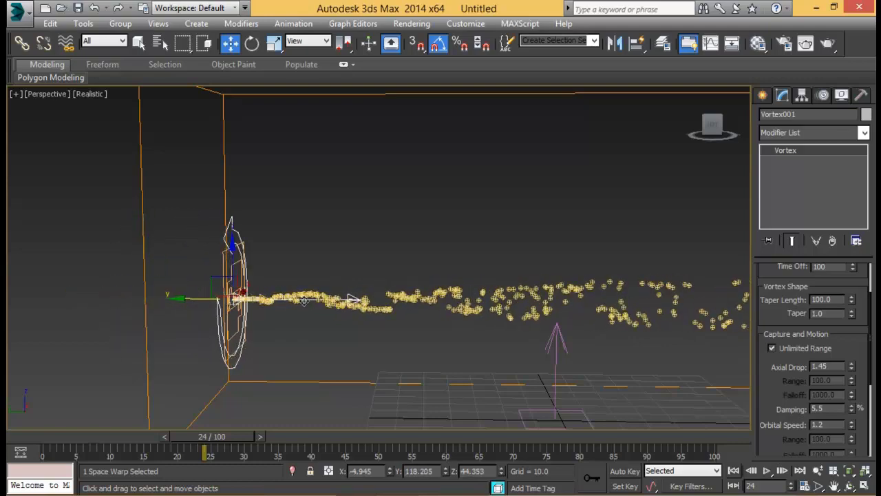
{"action": "middle_click_drag", "start_coordinate": [232, 298], "coordinate": [285, 312], "text": "alt"}
{"action": "scroll", "coordinate": [286, 311], "scroll_direction": "up", "scroll_amount": 4}
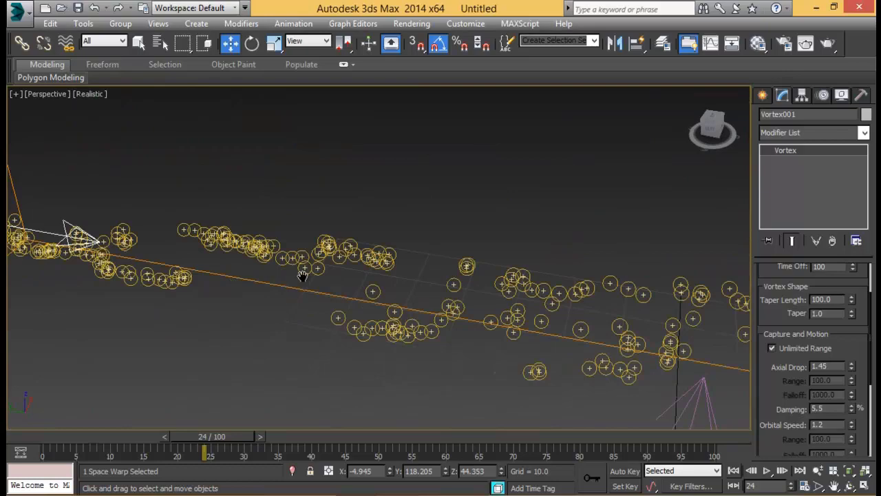
{"action": "middle_click_drag", "start_coordinate": [301, 275], "coordinate": [364, 270], "text": "alt"}
{"action": "scroll", "coordinate": [288, 277], "scroll_direction": "down", "scroll_amount": 5}
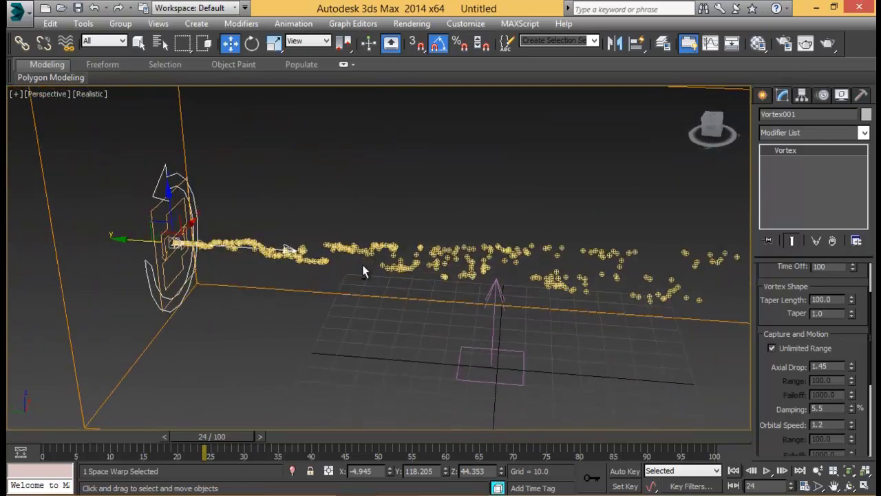
Step: Set the Birth 001 rate to 1500 in Particle View
{"action": "key", "text": "6"}
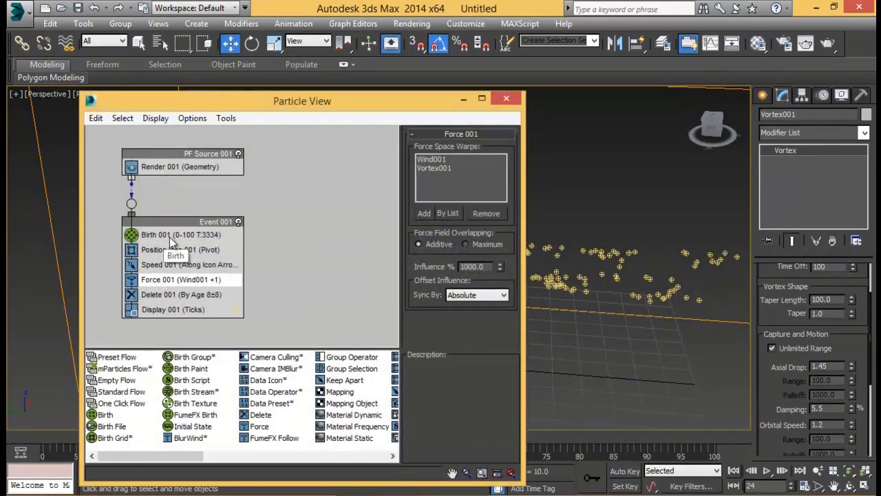
{"action": "left_click", "coordinate": [171, 237]}
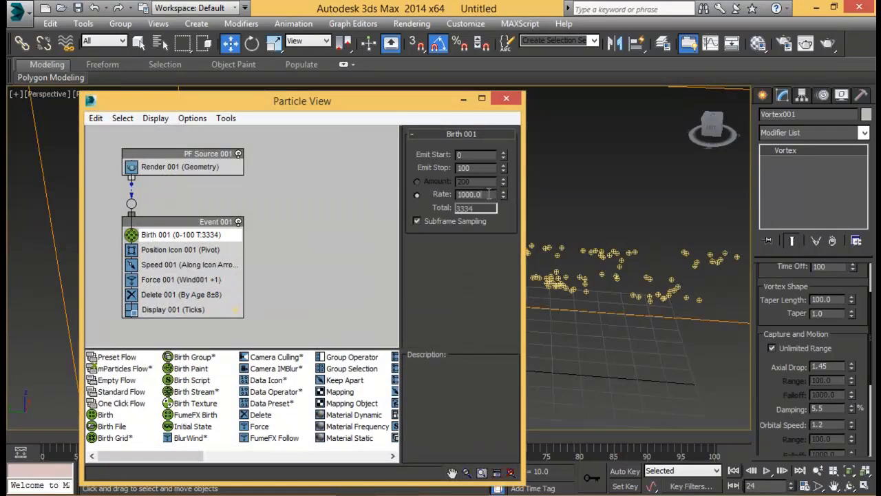
{"action": "type", "text": "1500"}
{"action": "key", "text": "Return"}
{"action": "left_click_drag", "start_coordinate": [422, 112], "coordinate": [702, 81]}
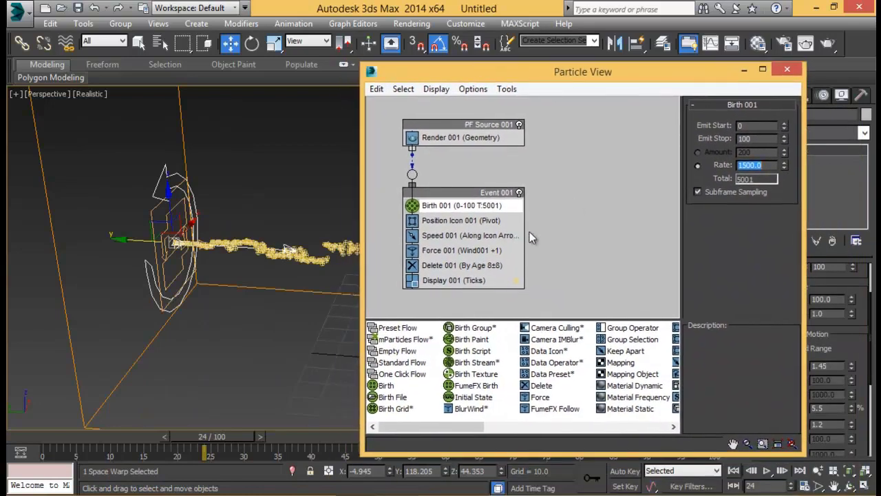
Step: Set the Speed 001 variation to 50 and check the Force 001 operator's warps
{"action": "left_click", "coordinate": [475, 235]}
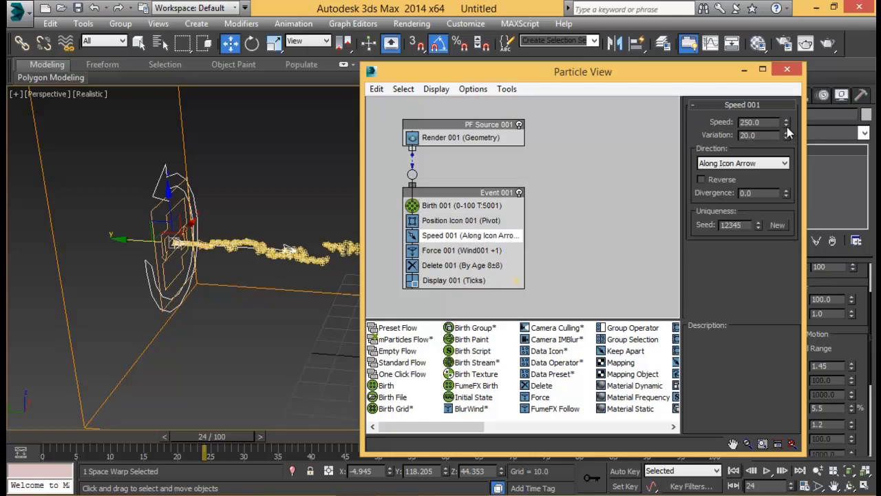
{"action": "left_click_drag", "start_coordinate": [786, 137], "coordinate": [781, 84]}
{"action": "left_click_drag", "start_coordinate": [706, 72], "coordinate": [639, 66]}
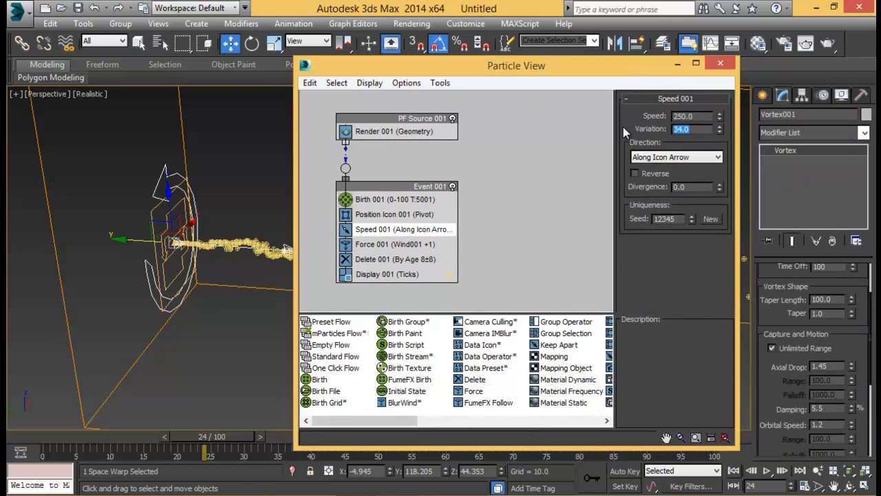
{"action": "type", "text": "50"}
{"action": "key", "text": "Return"}
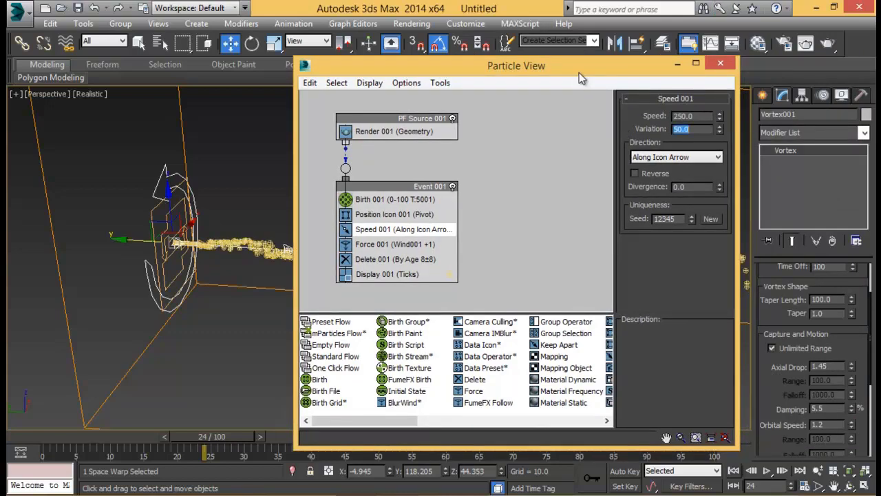
{"action": "left_click_drag", "start_coordinate": [578, 72], "coordinate": [666, 84]}
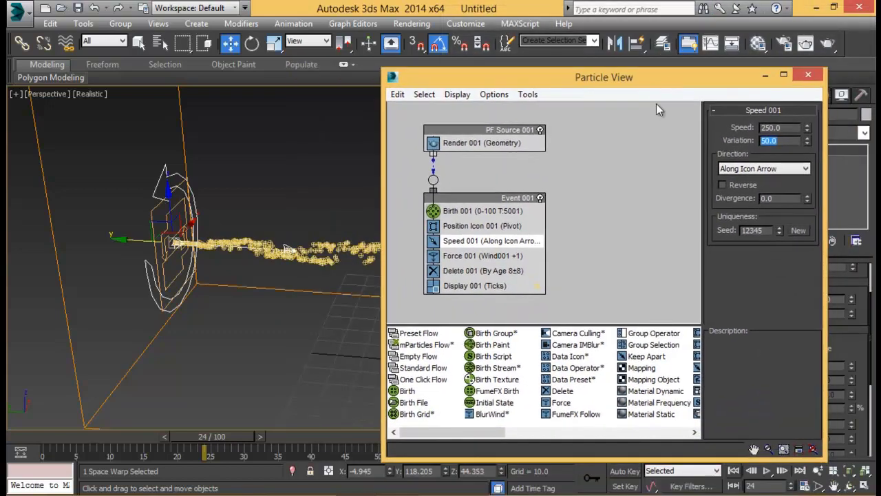
{"action": "left_click", "coordinate": [515, 258]}
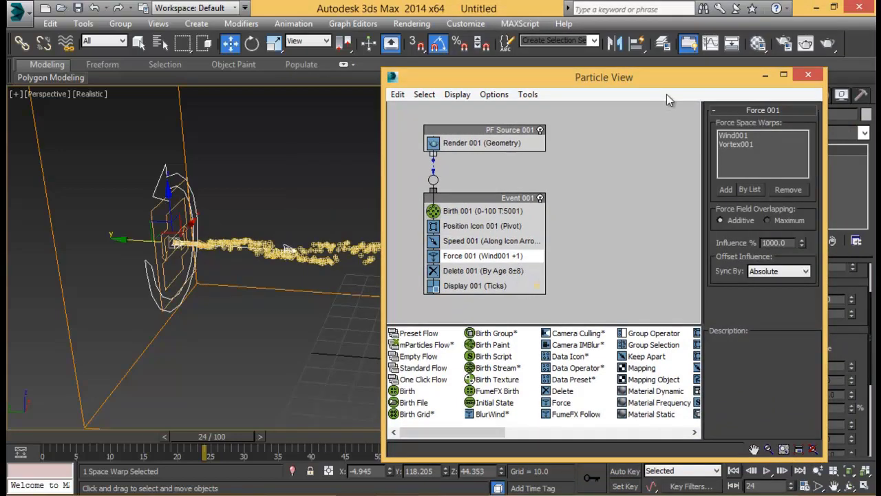
Step: Set the Wind001 strength to 0.05 and play the particle animation to frame 13
{"action": "left_click", "coordinate": [763, 80]}
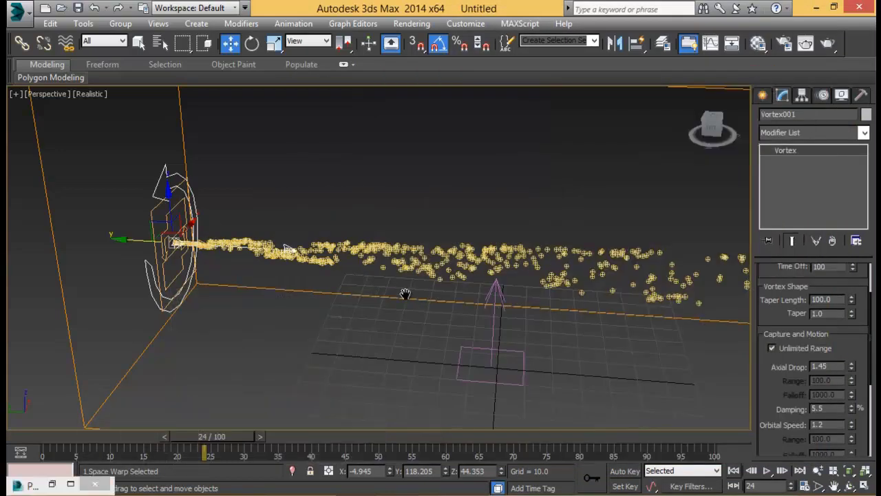
{"action": "middle_click_drag", "start_coordinate": [289, 275], "coordinate": [366, 298], "text": "alt"}
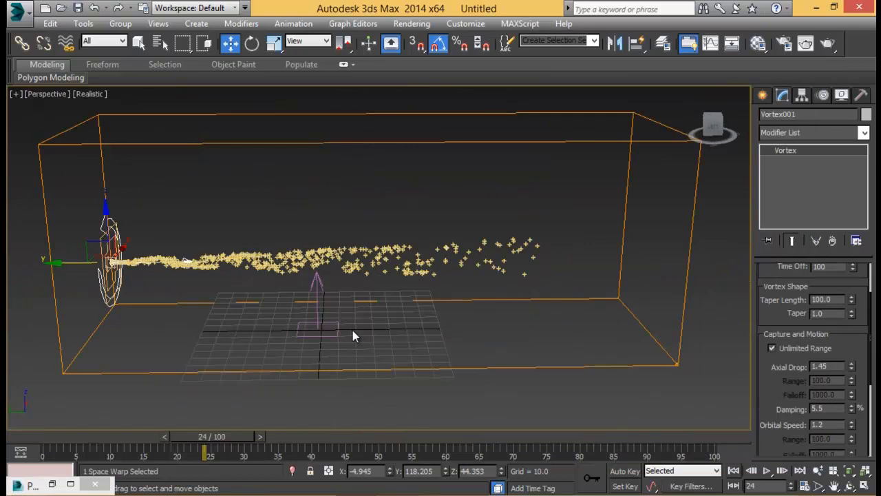
{"action": "left_click", "coordinate": [317, 328]}
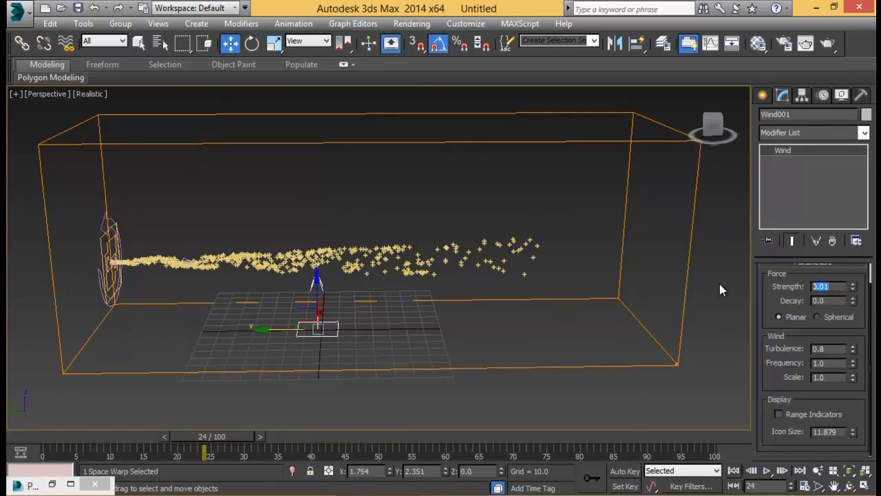
{"action": "type", "text": "0.05"}
{"action": "key", "text": "Return"}
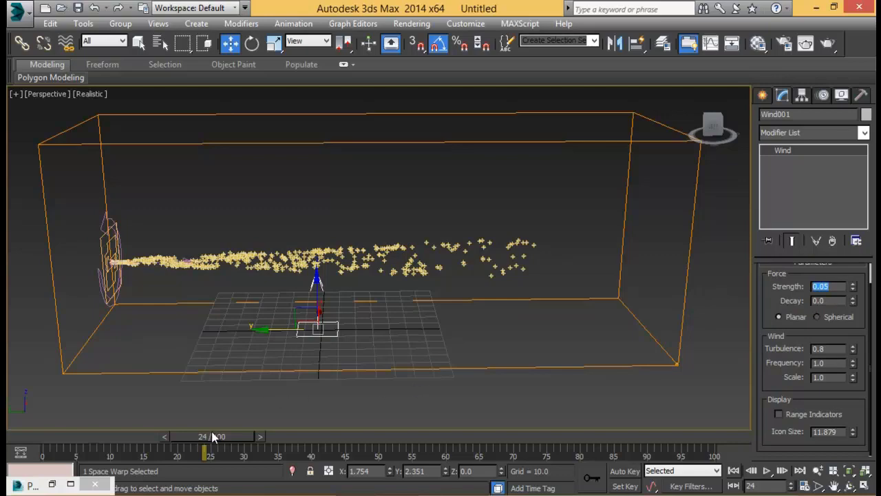
{"action": "left_click_drag", "start_coordinate": [212, 437], "coordinate": [43, 436]}
{"action": "key", "text": "/"}
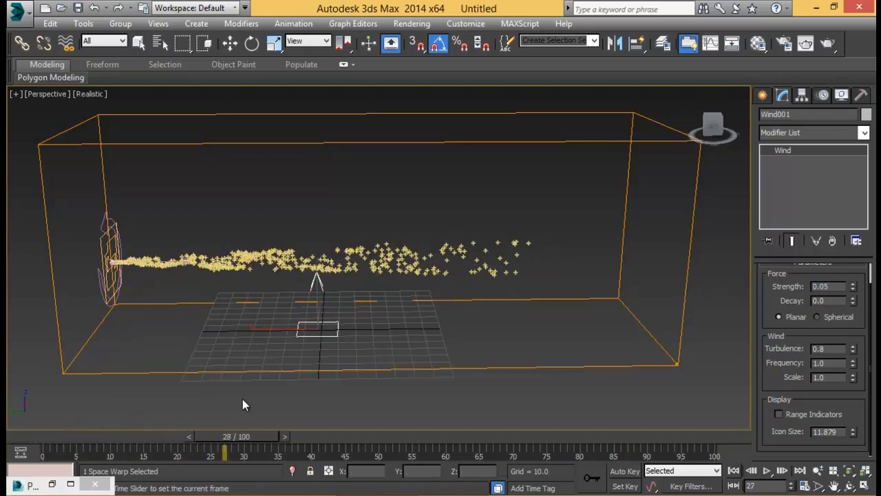
{"action": "key", "text": "/"}
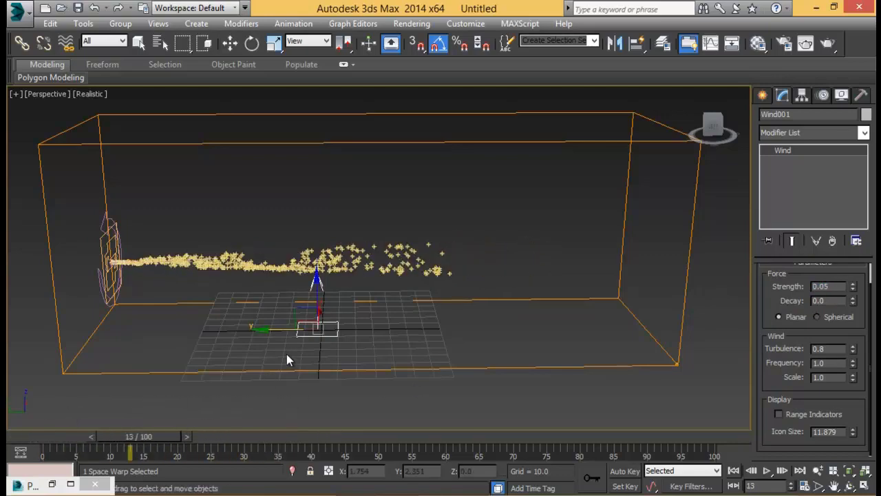
Step: Rerun the FumeFX001 simulation, stop it, and scrub back to frame 20
{"action": "left_click", "coordinate": [231, 386]}
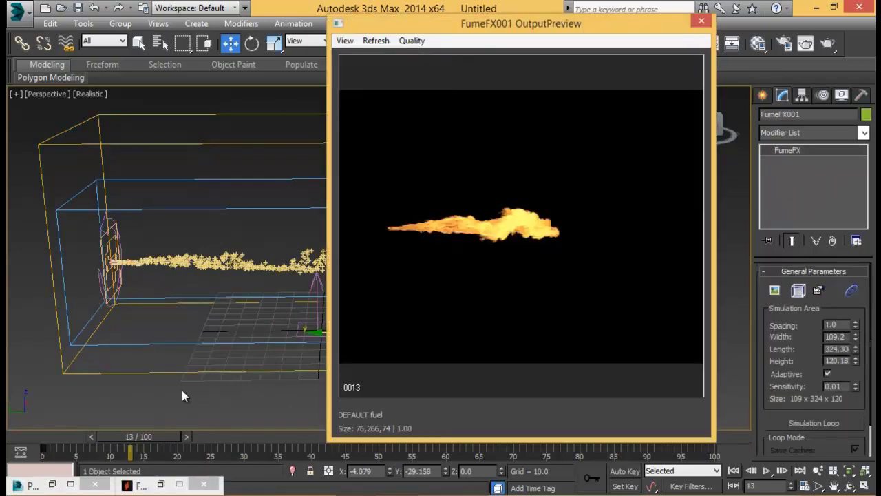
{"action": "double_click", "coordinate": [137, 487]}
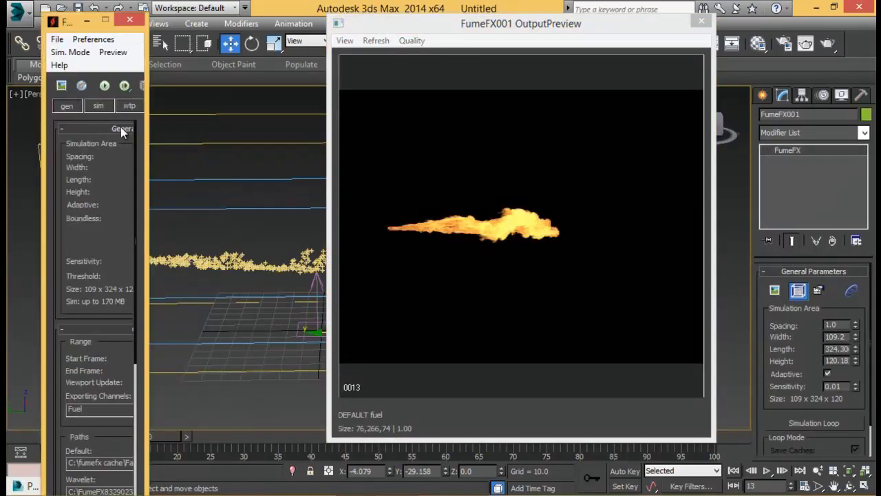
{"action": "left_click", "coordinate": [104, 86]}
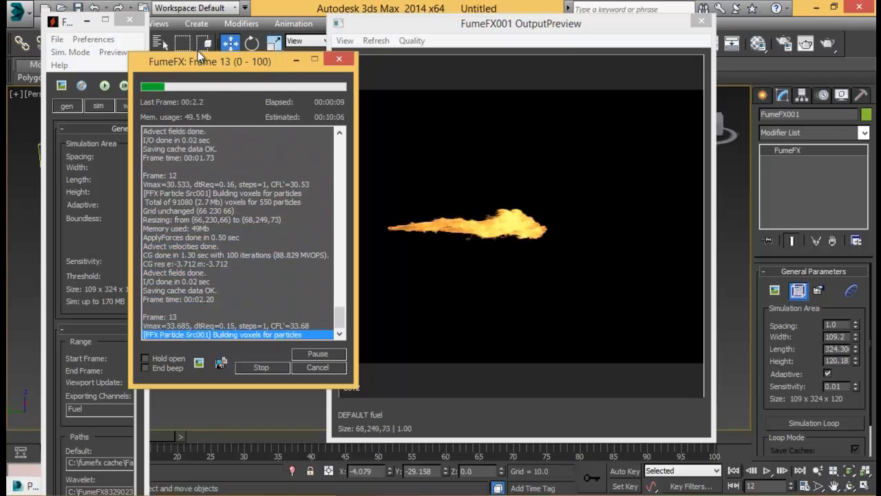
{"action": "left_click_drag", "start_coordinate": [236, 60], "coordinate": [202, 47]}
{"action": "left_click", "coordinate": [219, 353]}
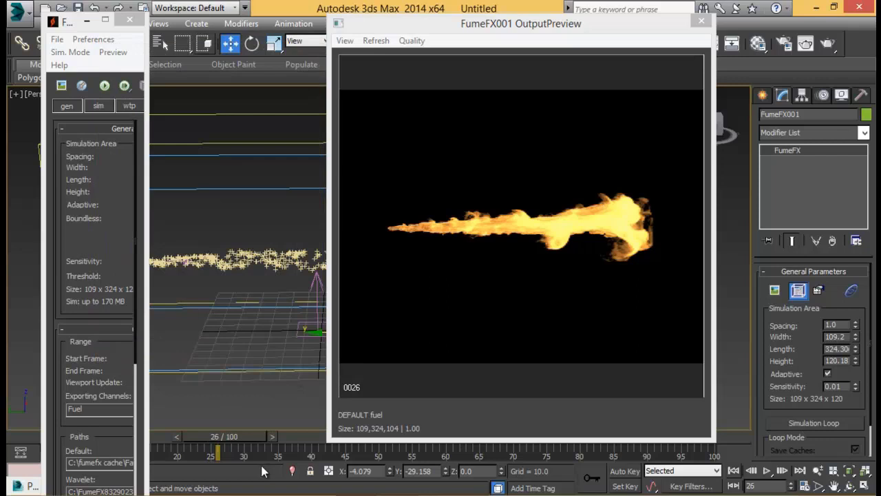
{"action": "left_click_drag", "start_coordinate": [246, 439], "coordinate": [211, 436]}
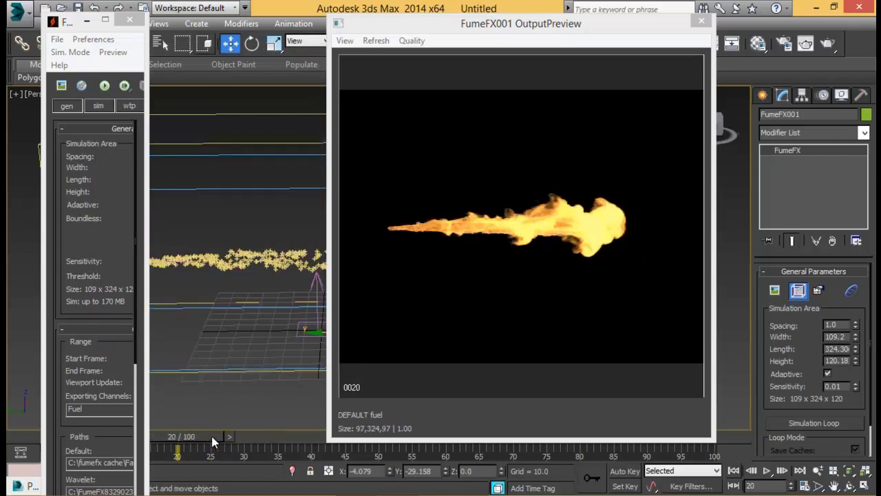
{"action": "left_click_drag", "start_coordinate": [525, 29], "coordinate": [460, 38]}
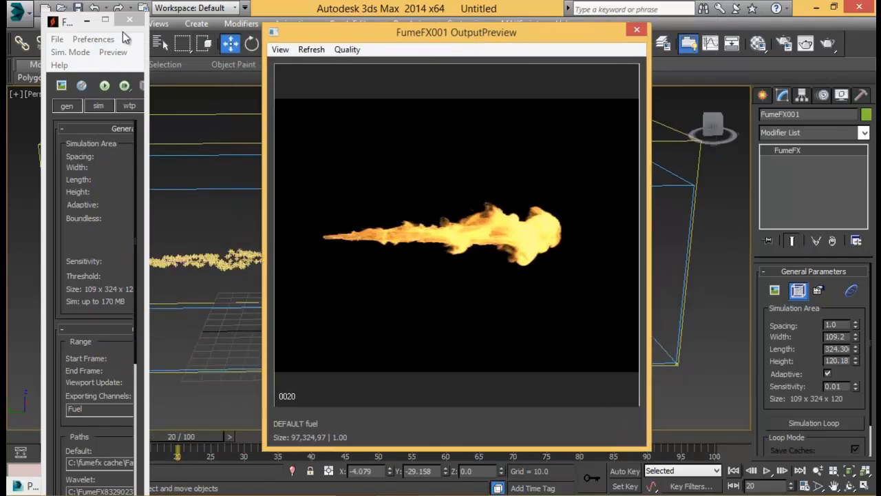
Step: Reopen the FumeFX panel, rearrange it and the preview, and scroll its rendering parameters to Fire
{"action": "left_click", "coordinate": [798, 290]}
{"action": "left_click", "coordinate": [798, 290]}
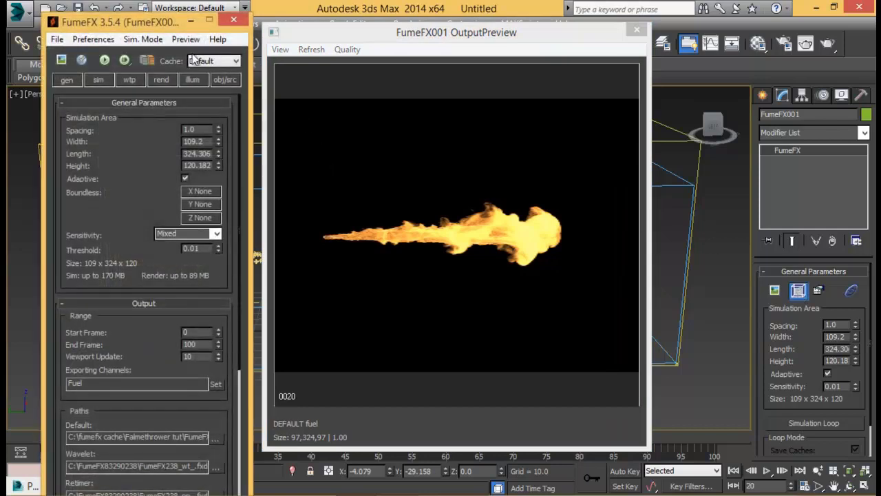
{"action": "left_click_drag", "start_coordinate": [165, 29], "coordinate": [169, 13]}
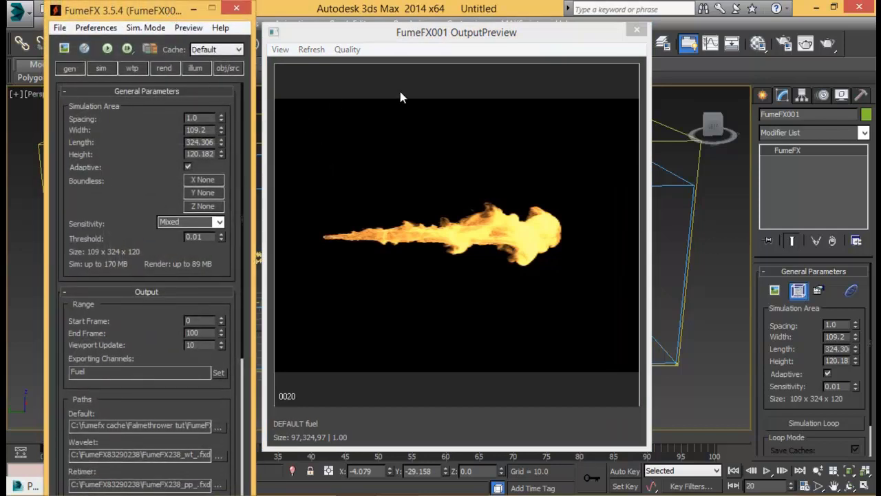
{"action": "left_click_drag", "start_coordinate": [412, 35], "coordinate": [481, 34]}
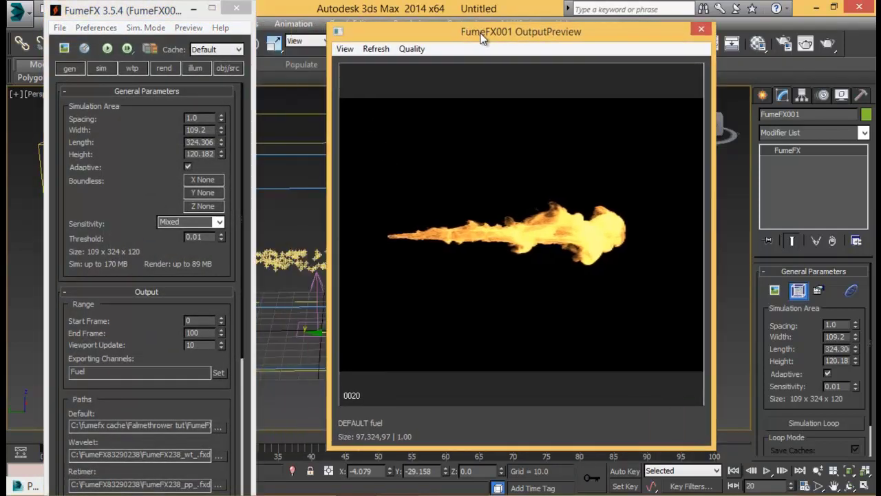
{"action": "left_click", "coordinate": [163, 67]}
{"action": "scroll", "coordinate": [154, 165], "scroll_direction": "down", "scroll_amount": 4}
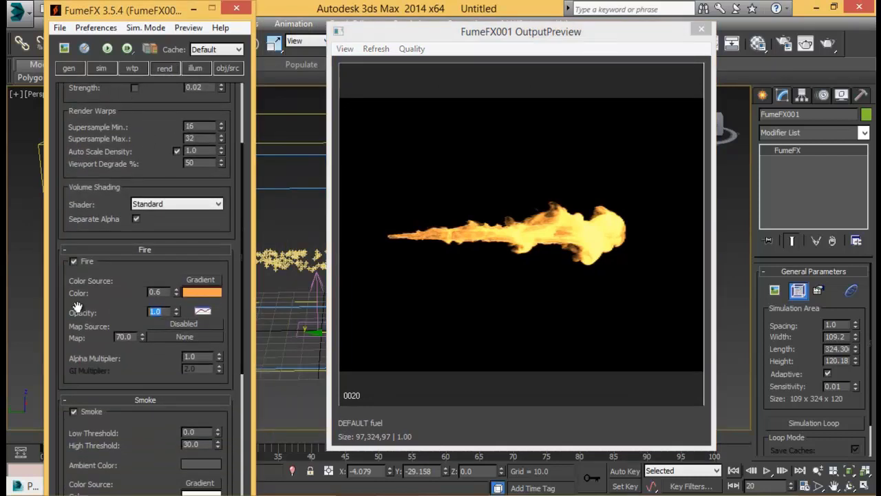
Step: Set the fire opacity to 0.6 and open the fire opacity curve editor
{"action": "key", "text": "Return"}
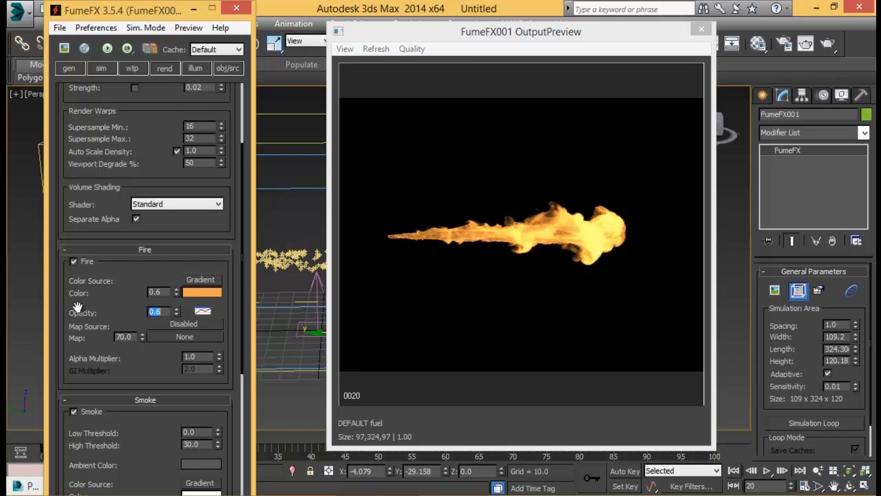
{"action": "left_click", "coordinate": [202, 311]}
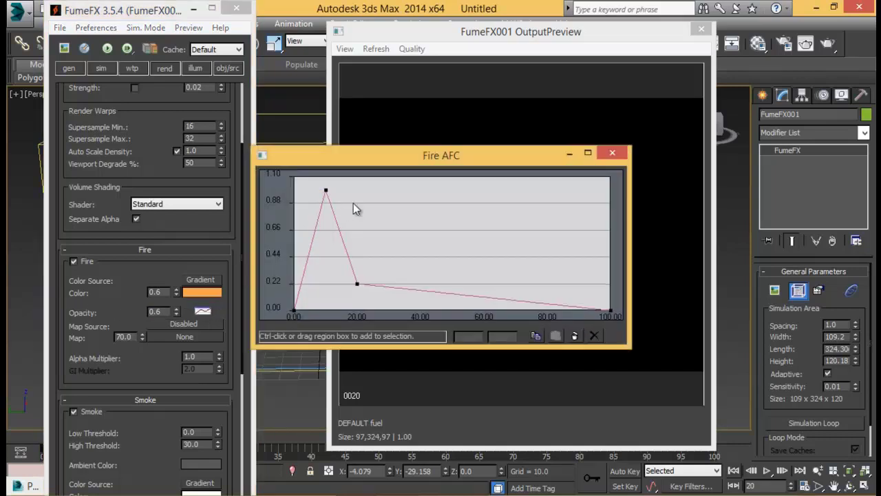
{"action": "left_click_drag", "start_coordinate": [428, 162], "coordinate": [195, 124]}
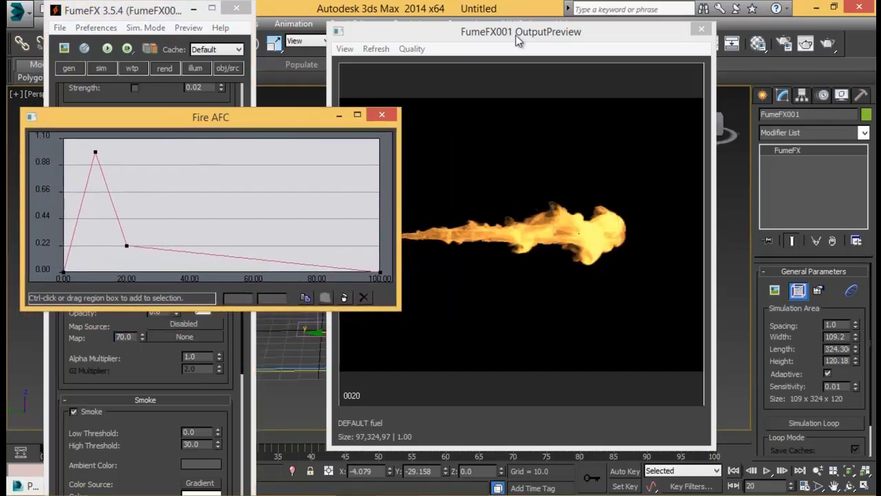
{"action": "left_click_drag", "start_coordinate": [516, 35], "coordinate": [615, 34]}
Step: Reshape the opacity curve: smooth rise to a peak near 22, dip to 0.24, end at 0.44
{"action": "left_click_drag", "start_coordinate": [124, 246], "coordinate": [151, 234]}
{"action": "left_click_drag", "start_coordinate": [380, 271], "coordinate": [380, 218]}
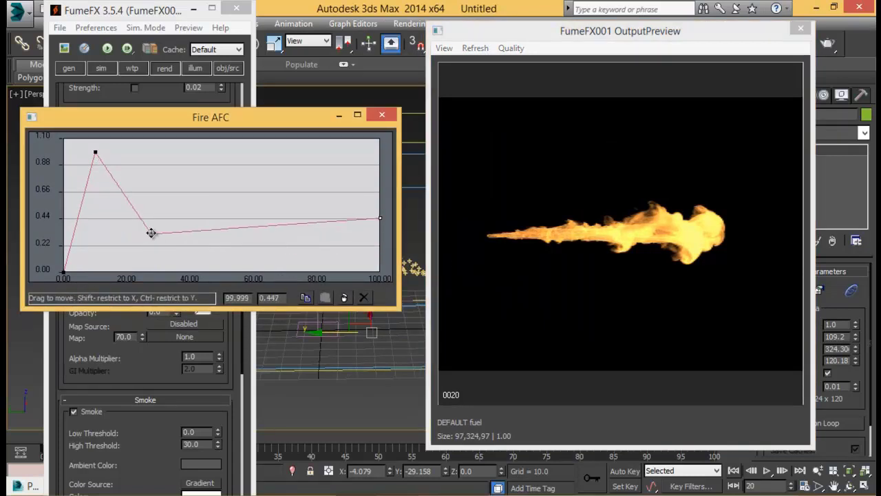
{"action": "left_click_drag", "start_coordinate": [151, 234], "coordinate": [152, 243]}
{"action": "left_click_drag", "start_coordinate": [98, 150], "coordinate": [136, 145]}
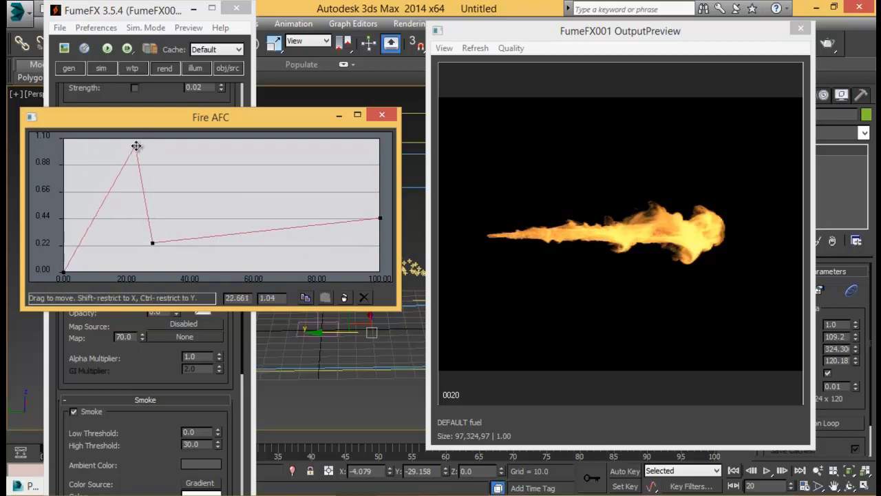
{"action": "left_click", "coordinate": [94, 212]}
{"action": "left_click_drag", "start_coordinate": [94, 212], "coordinate": [114, 187]}
{"action": "left_click", "coordinate": [107, 167]}
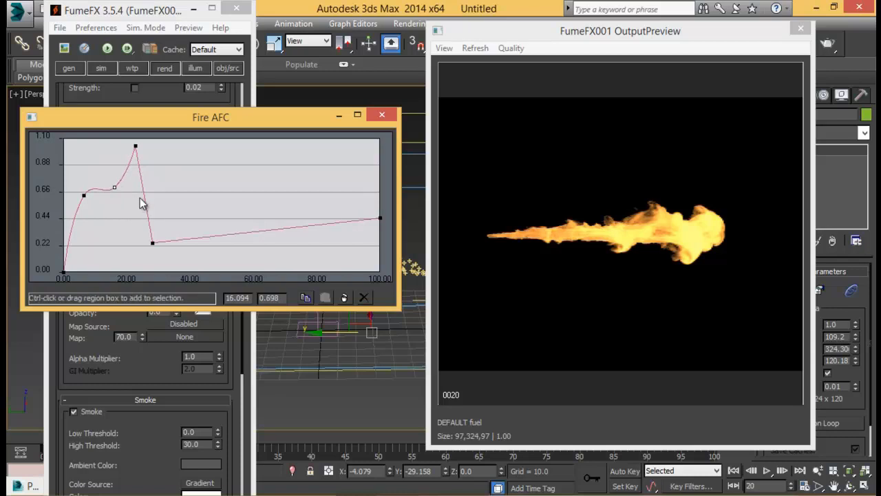
{"action": "left_click", "coordinate": [140, 199]}
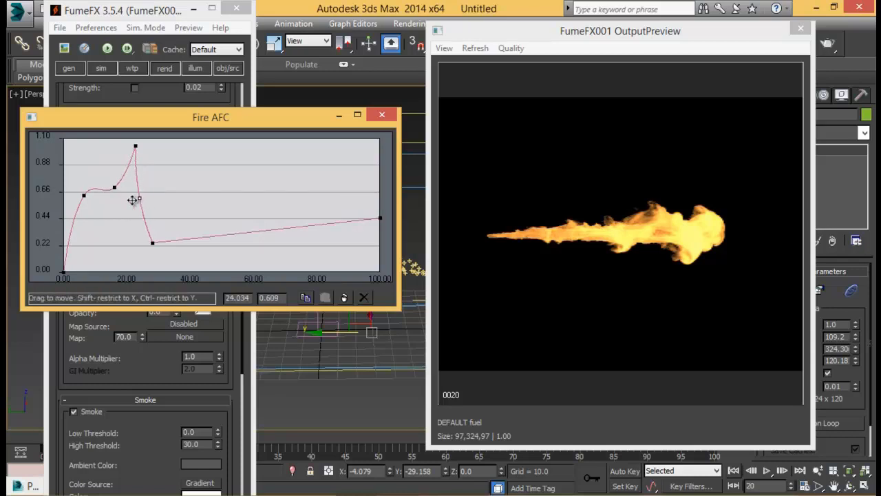
{"action": "left_click_drag", "start_coordinate": [83, 196], "coordinate": [117, 199]}
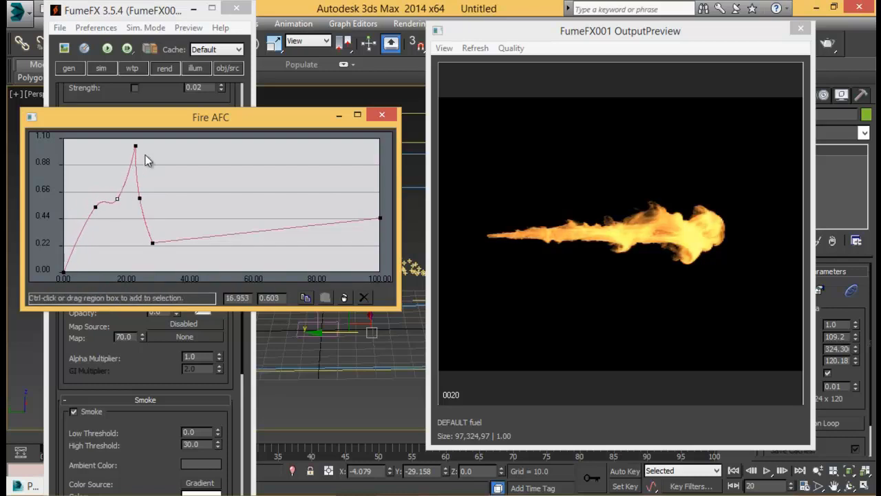
{"action": "left_click_drag", "start_coordinate": [136, 146], "coordinate": [138, 167]}
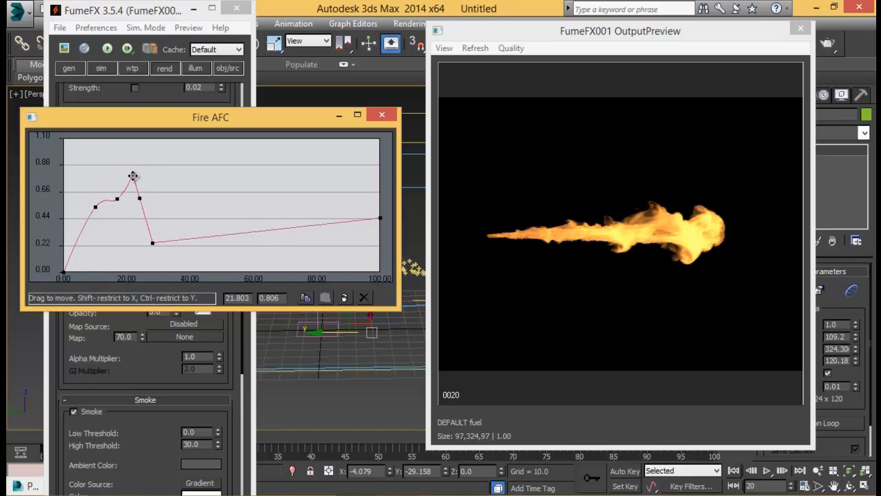
{"action": "left_click_drag", "start_coordinate": [141, 203], "coordinate": [121, 210]}
{"action": "left_click", "coordinate": [101, 213]}
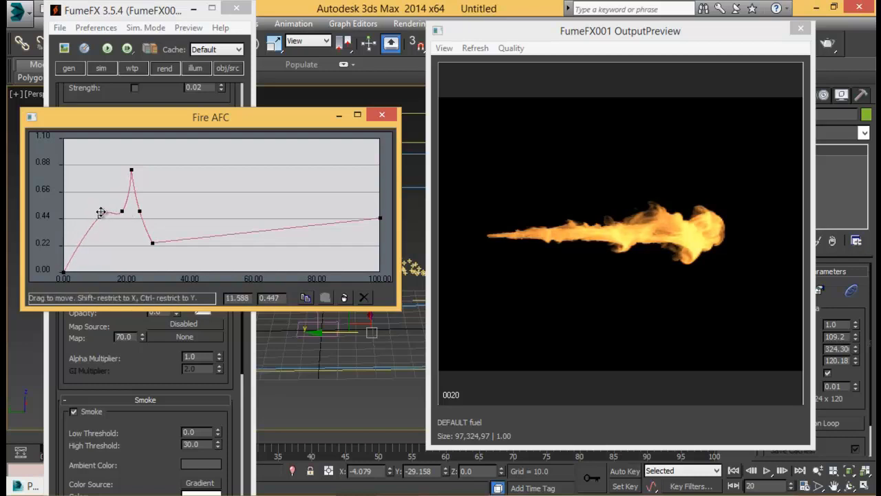
Step: Toggle the fire opacity curve option, reopen and close its editor, then open the fire colour options
{"action": "left_click", "coordinate": [381, 114]}
{"action": "right_click", "coordinate": [203, 313]}
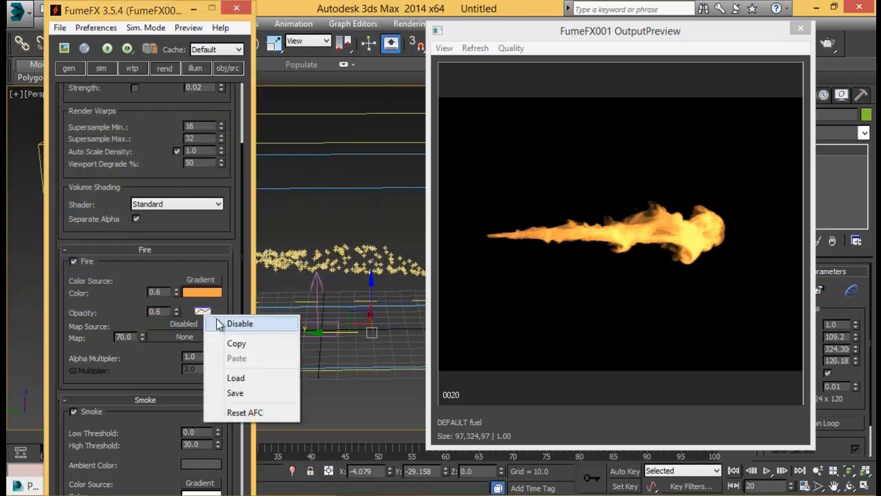
{"action": "left_click", "coordinate": [218, 320]}
{"action": "right_click", "coordinate": [205, 312]}
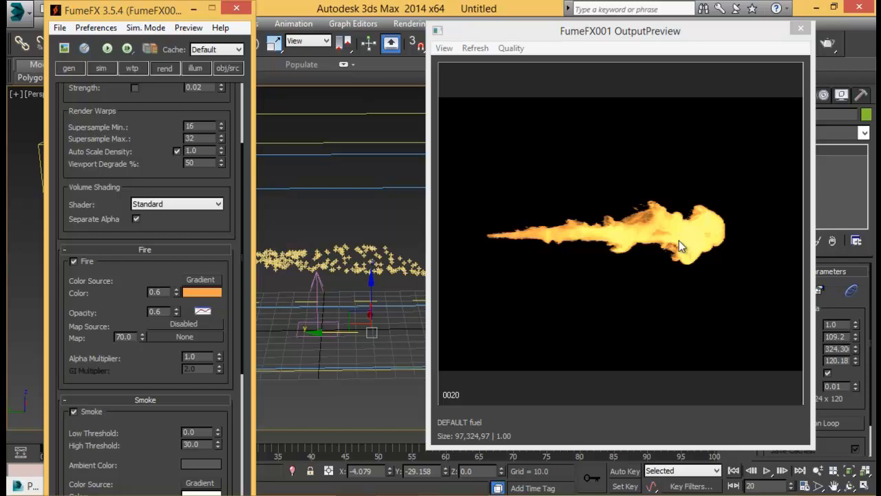
{"action": "left_click", "coordinate": [202, 312]}
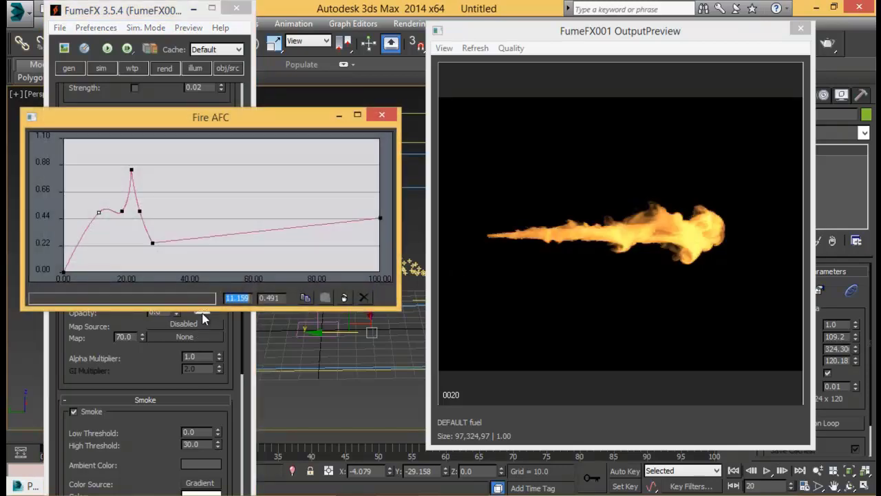
{"action": "left_click", "coordinate": [358, 114]}
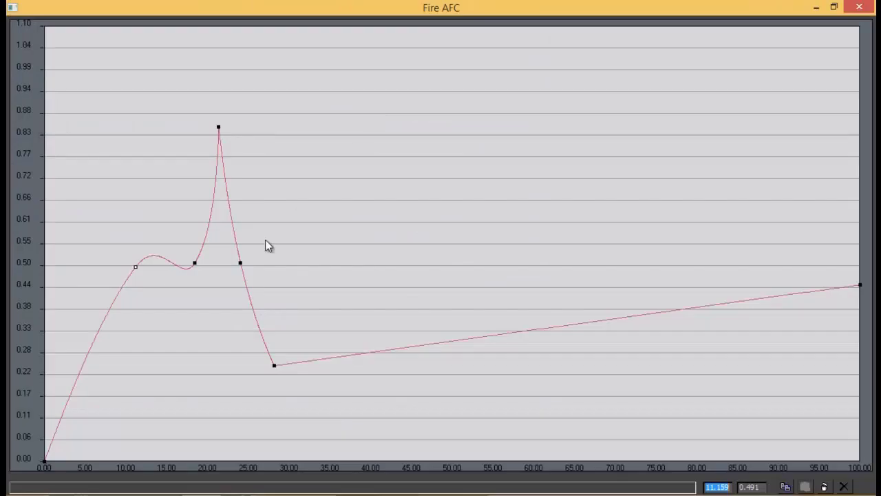
{"action": "left_click", "coordinate": [859, 6]}
{"action": "scroll", "coordinate": [206, 264], "scroll_direction": "down", "scroll_amount": 1}
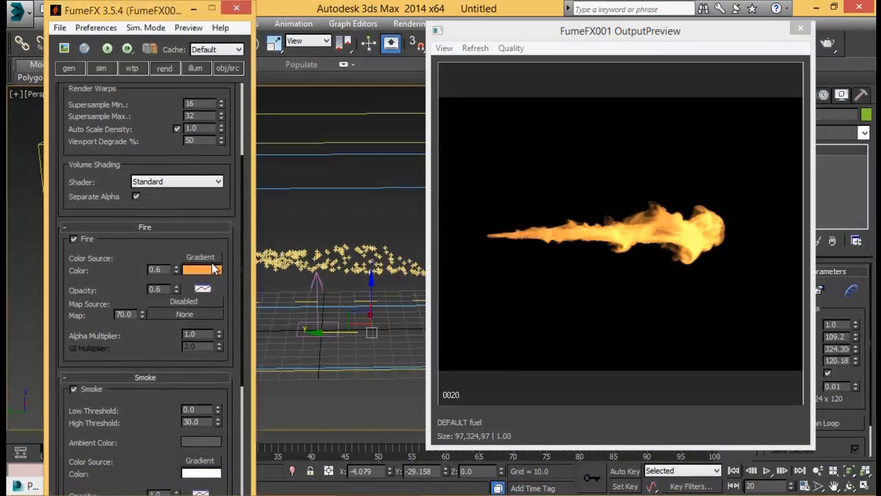
{"action": "right_click", "coordinate": [206, 269]}
Step: Switch the fire colour to a gradient and add a dark red key mid-gradient
{"action": "left_click", "coordinate": [233, 277]}
{"action": "left_click", "coordinate": [207, 269]}
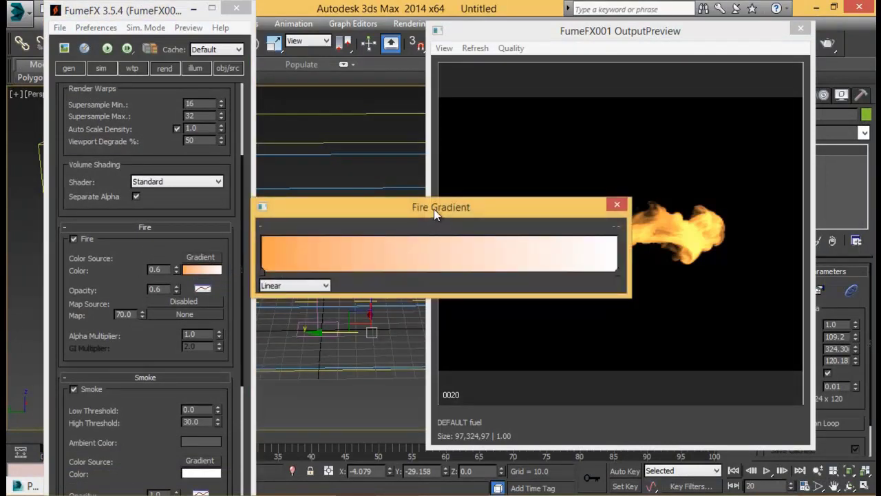
{"action": "left_click_drag", "start_coordinate": [433, 214], "coordinate": [396, 186]}
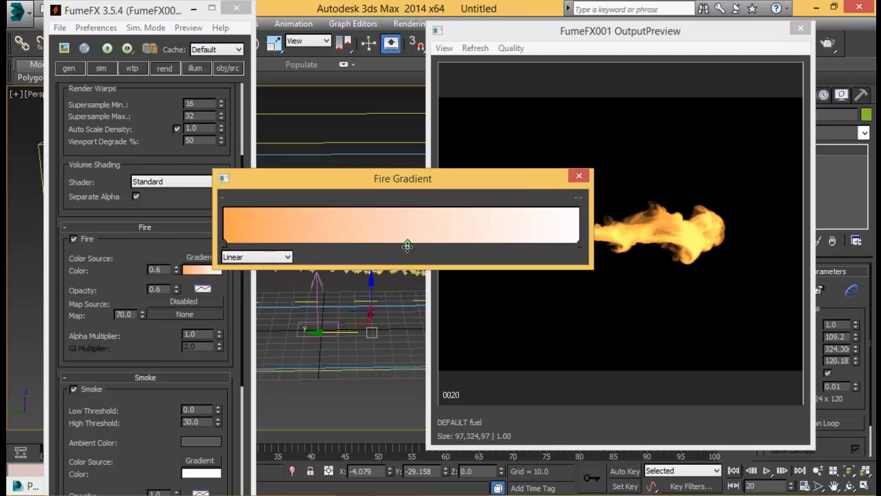
{"action": "left_click", "coordinate": [406, 242]}
{"action": "double_click", "coordinate": [407, 244]}
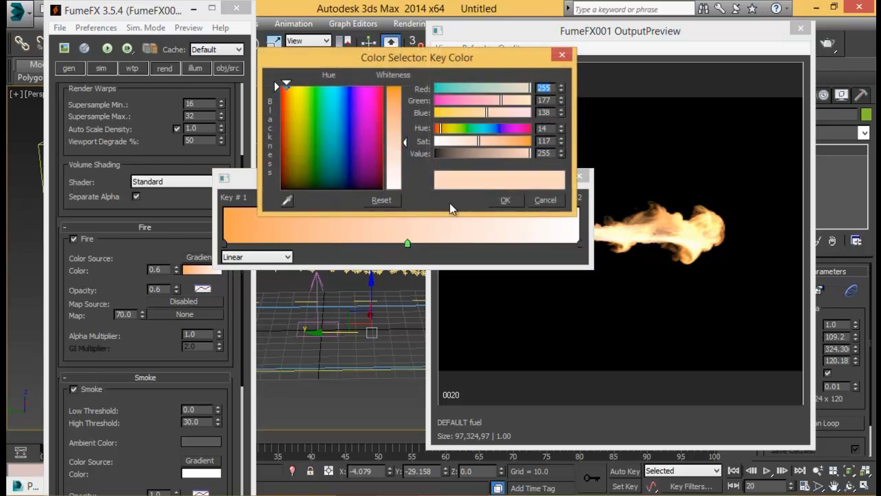
{"action": "left_click_drag", "start_coordinate": [289, 88], "coordinate": [280, 174]}
{"action": "left_click_drag", "start_coordinate": [394, 141], "coordinate": [394, 86]}
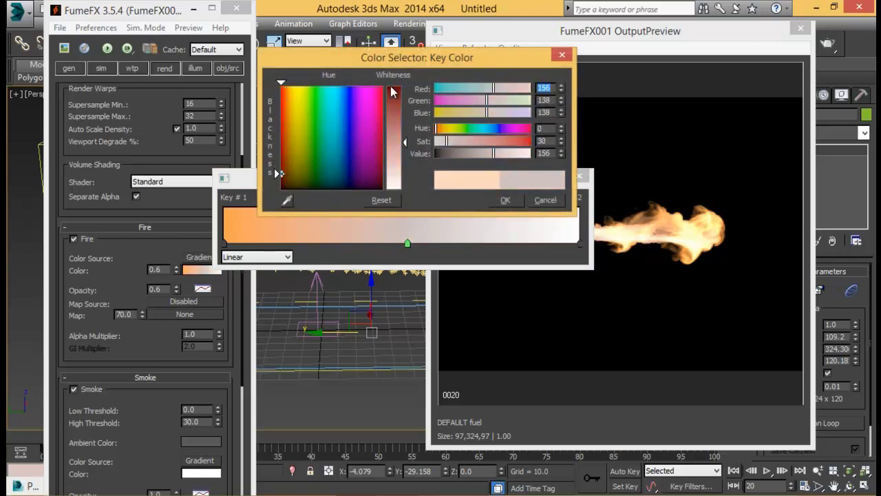
{"action": "left_click", "coordinate": [519, 200]}
Step: Make the gradient's end key and the 71.77 key black, moving the latter to 58.67
{"action": "left_click", "coordinate": [577, 243]}
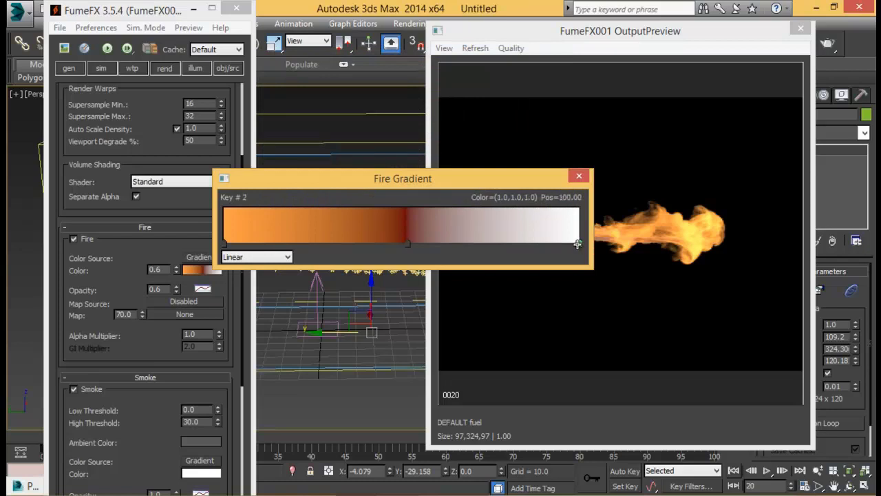
{"action": "left_click_drag", "start_coordinate": [595, 257], "coordinate": [636, 257]}
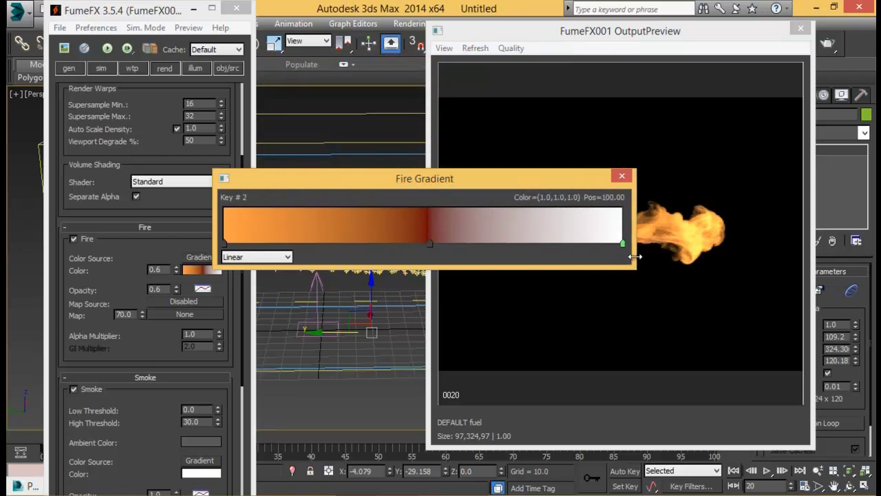
{"action": "double_click", "coordinate": [620, 244]}
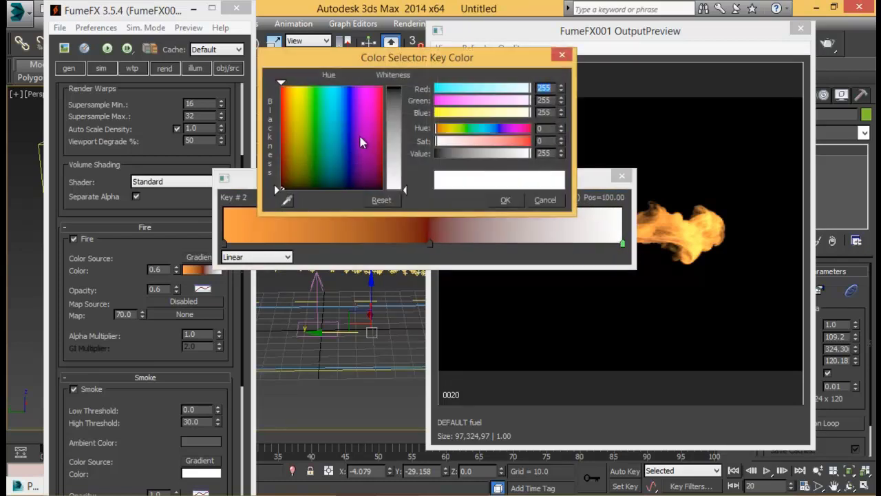
{"action": "left_click", "coordinate": [397, 86]}
{"action": "left_click", "coordinate": [505, 201]}
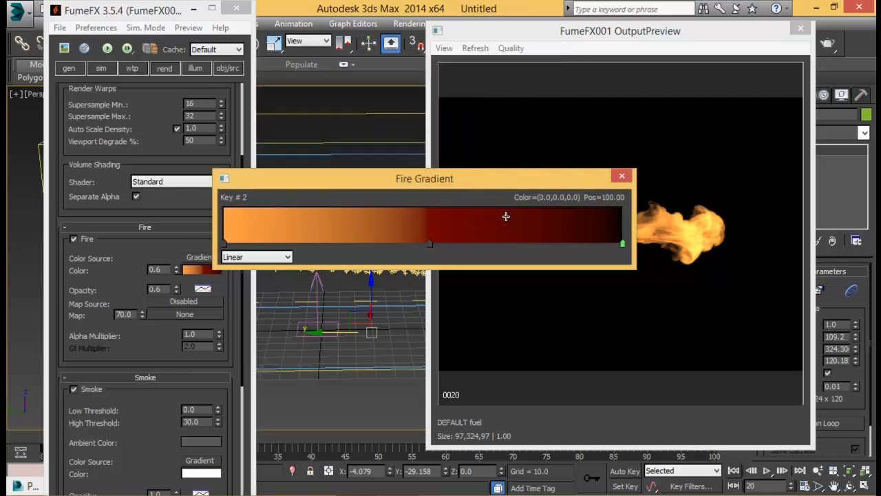
{"action": "double_click", "coordinate": [509, 243]}
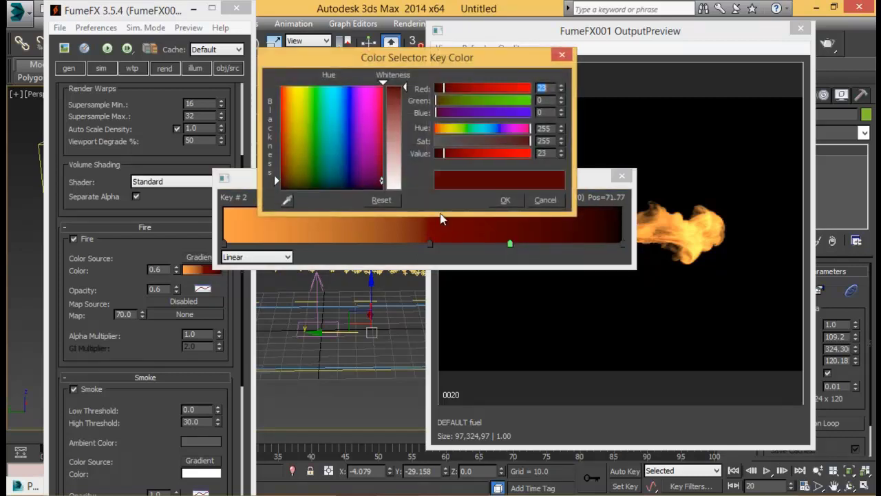
{"action": "left_click_drag", "start_coordinate": [305, 172], "coordinate": [305, 188]}
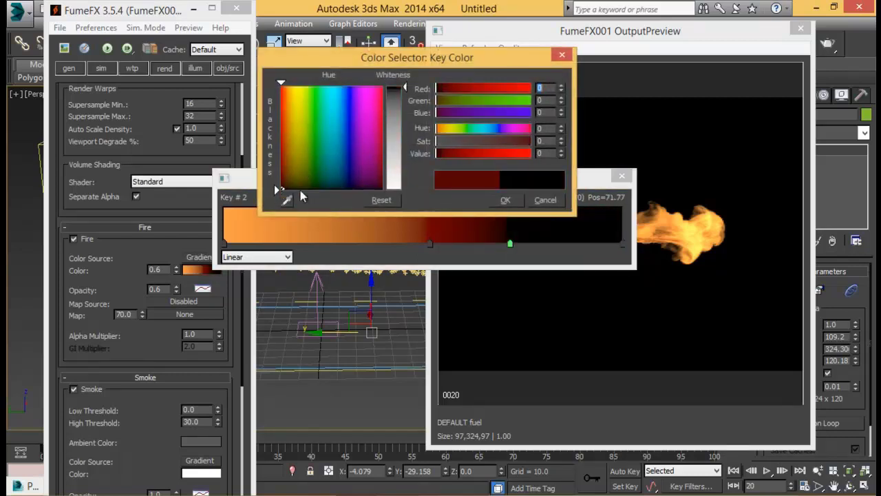
{"action": "left_click", "coordinate": [505, 200]}
{"action": "left_click_drag", "start_coordinate": [510, 243], "coordinate": [457, 245]}
{"action": "left_click_drag", "start_coordinate": [492, 170], "coordinate": [379, 77]}
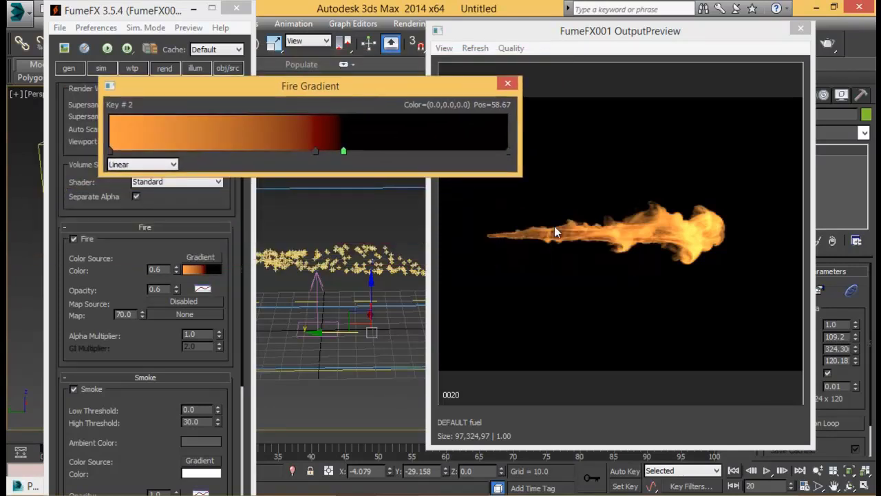
{"action": "left_click", "coordinate": [607, 245]}
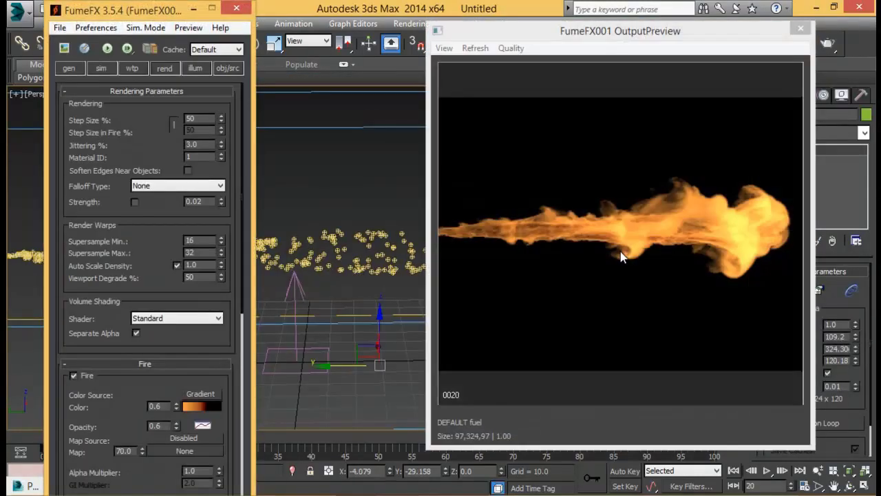
{"action": "left_click", "coordinate": [201, 406]}
Step: Add a yellow key near the start of the fire gradient at 9.69
{"action": "left_click_drag", "start_coordinate": [358, 88], "coordinate": [332, 104]}
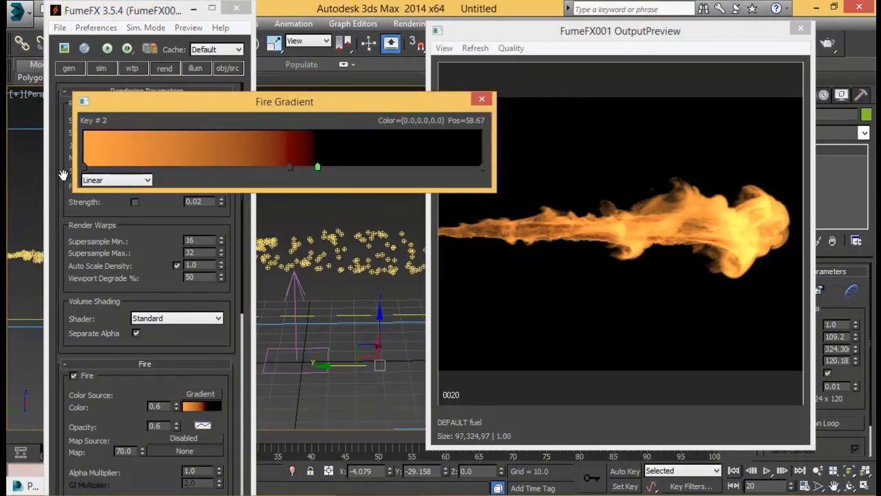
{"action": "mouse_move", "coordinate": [129, 166]}
{"action": "left_mouse_down"}
{"action": "mouse_move", "coordinate": [113, 167]}
{"action": "mouse_move", "coordinate": [122, 168]}
{"action": "left_mouse_up"}
{"action": "double_click", "coordinate": [122, 168]}
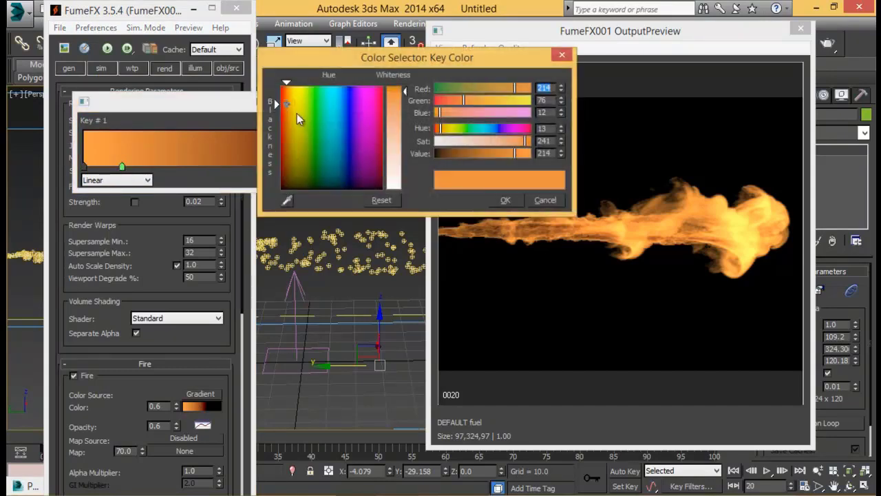
{"action": "left_click", "coordinate": [294, 94]}
{"action": "left_click_drag", "start_coordinate": [295, 96], "coordinate": [294, 97]}
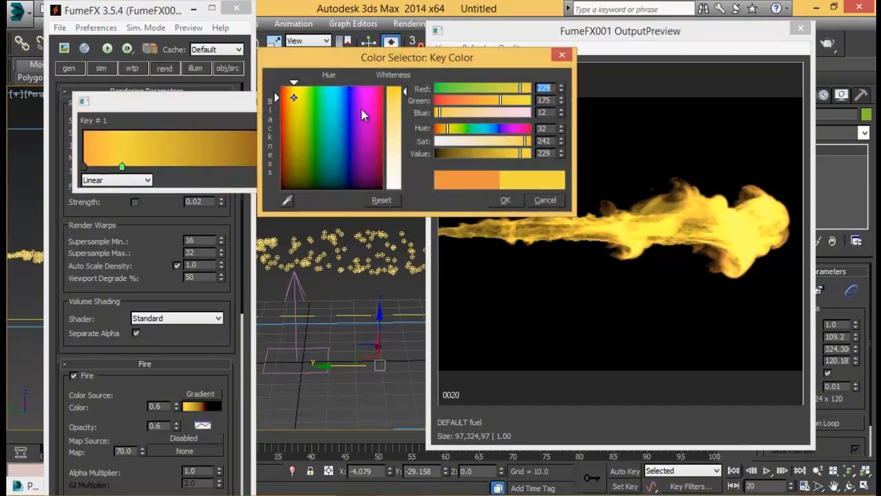
{"action": "left_click_drag", "start_coordinate": [448, 134], "coordinate": [450, 133]}
{"action": "mouse_move", "coordinate": [301, 98]}
{"action": "left_mouse_down"}
{"action": "mouse_move", "coordinate": [299, 108]}
{"action": "mouse_move", "coordinate": [293, 92]}
{"action": "left_mouse_up"}
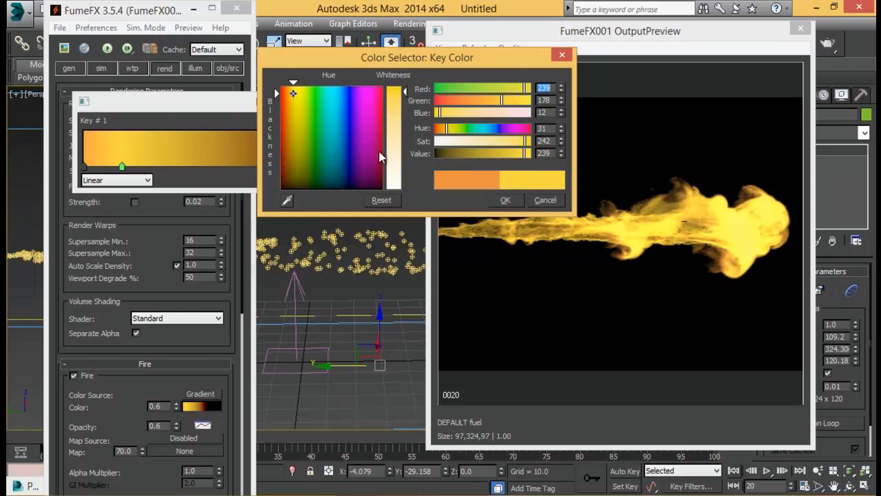
{"action": "left_click", "coordinate": [505, 200]}
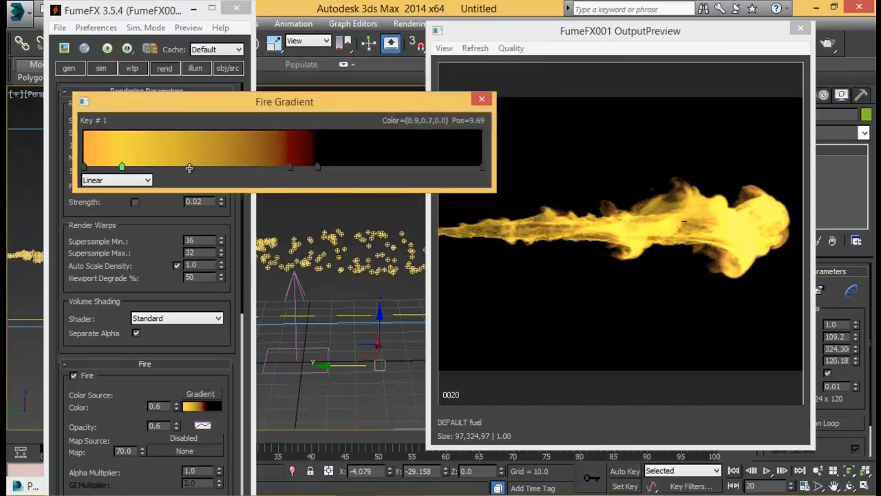
Step: Add an orange key and shift the dark red and black keys left to shorten the red band
{"action": "left_click", "coordinate": [153, 167]}
{"action": "double_click", "coordinate": [153, 167]}
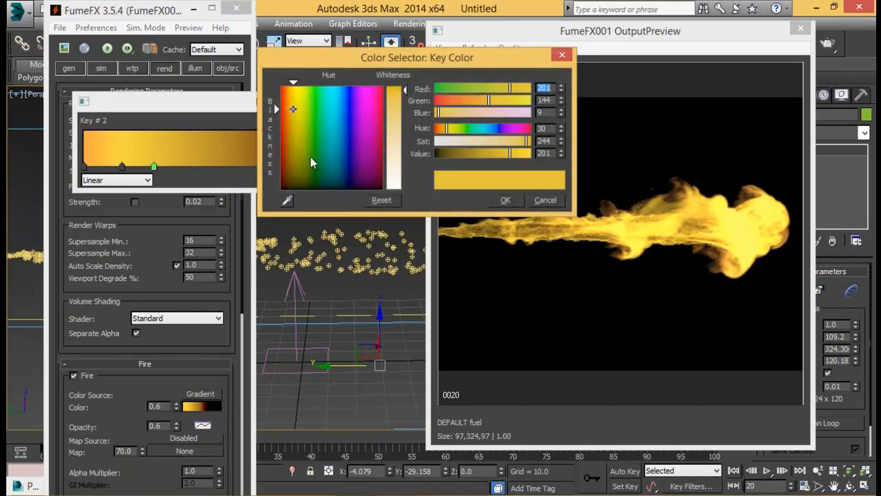
{"action": "left_click", "coordinate": [284, 91]}
{"action": "left_click", "coordinate": [287, 91]}
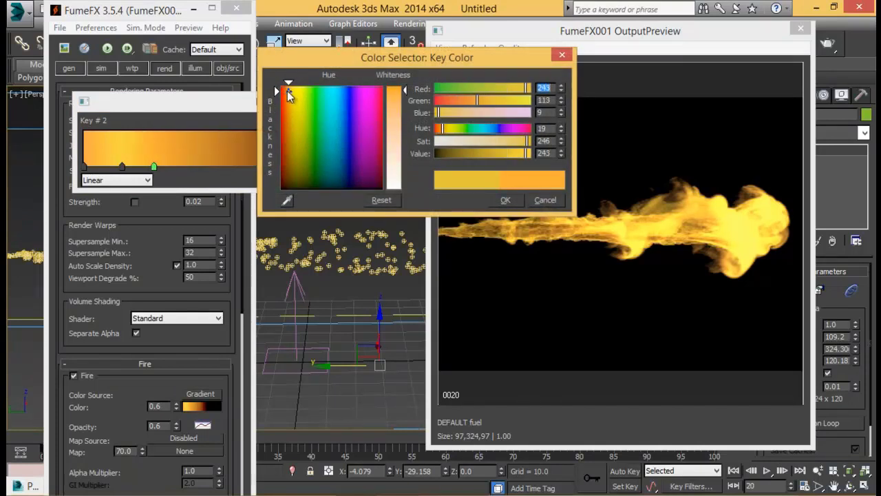
{"action": "left_click", "coordinate": [506, 201]}
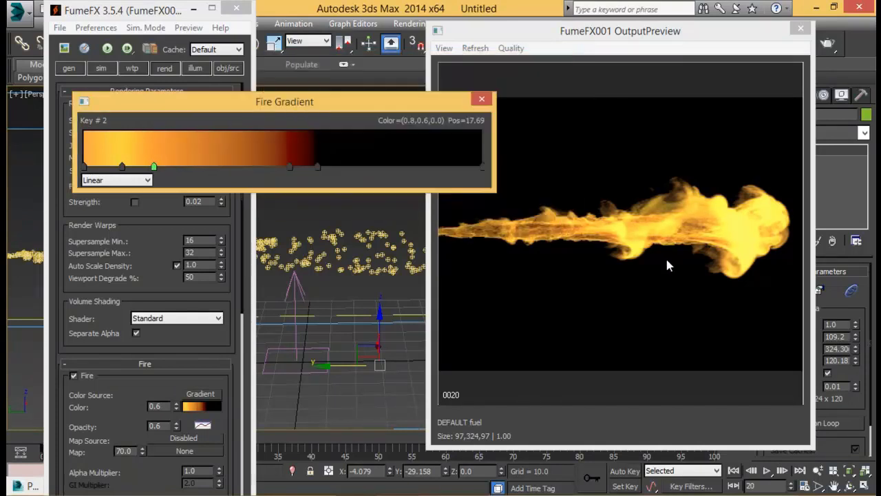
{"action": "left_click_drag", "start_coordinate": [153, 168], "coordinate": [146, 167]}
{"action": "left_click_drag", "start_coordinate": [292, 167], "coordinate": [210, 167]}
{"action": "left_click_drag", "start_coordinate": [316, 167], "coordinate": [233, 166]}
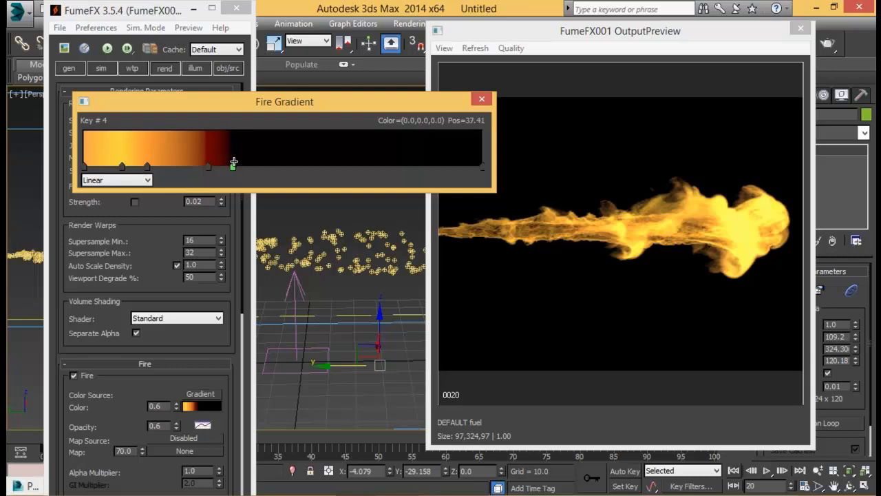
Step: Make the first gradient key purple and move key 1 to 3.74
{"action": "left_click", "coordinate": [645, 252]}
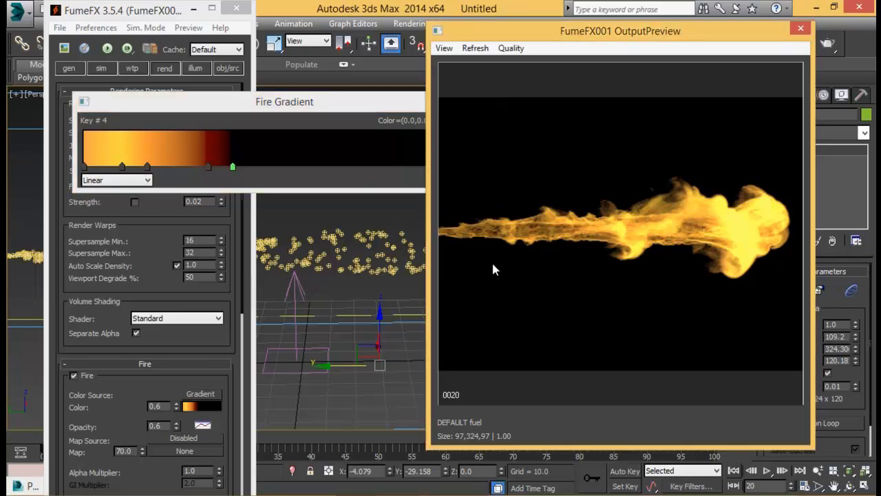
{"action": "left_click", "coordinate": [121, 167]}
{"action": "left_click", "coordinate": [82, 167]}
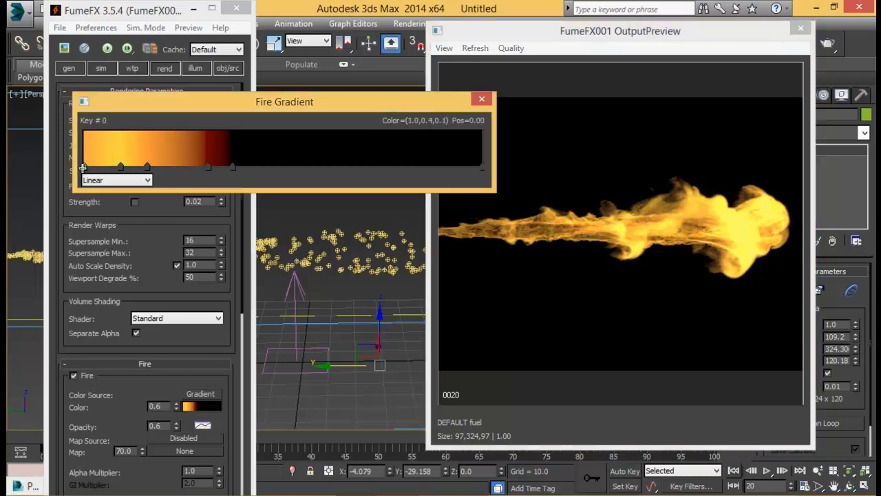
{"action": "double_click", "coordinate": [85, 167]}
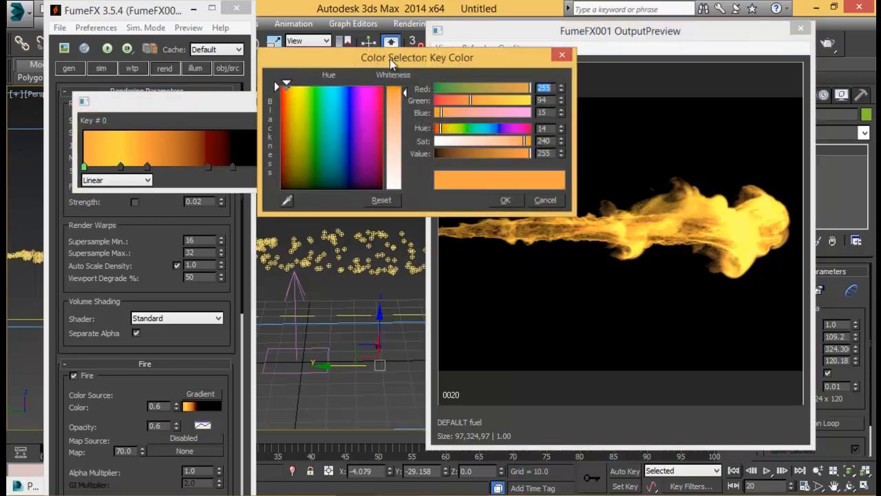
{"action": "left_click_drag", "start_coordinate": [390, 58], "coordinate": [353, 140]}
{"action": "left_click_drag", "start_coordinate": [340, 186], "coordinate": [370, 176]}
{"action": "left_click", "coordinate": [472, 278]}
{"action": "left_click_drag", "start_coordinate": [121, 167], "coordinate": [99, 168]}
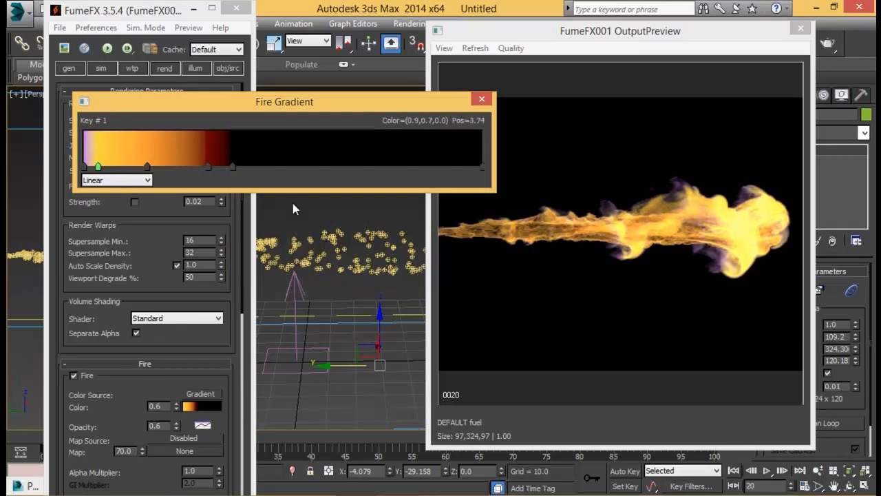
{"action": "left_click", "coordinate": [554, 222]}
{"action": "left_click_drag", "start_coordinate": [650, 38], "coordinate": [583, 34]}
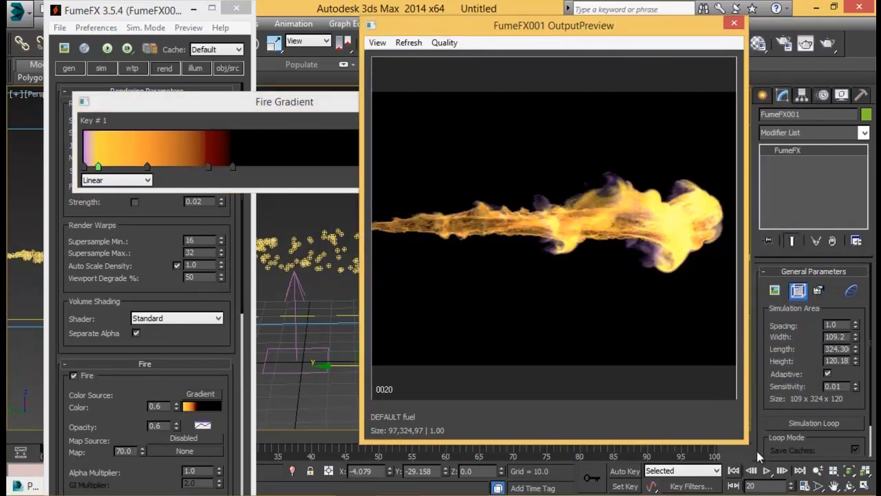
Step: Slide the fire gradient keys left, putting Key #2 at 13.78 and shortening the dark red band
{"action": "left_click_drag", "start_coordinate": [749, 446], "coordinate": [771, 470]}
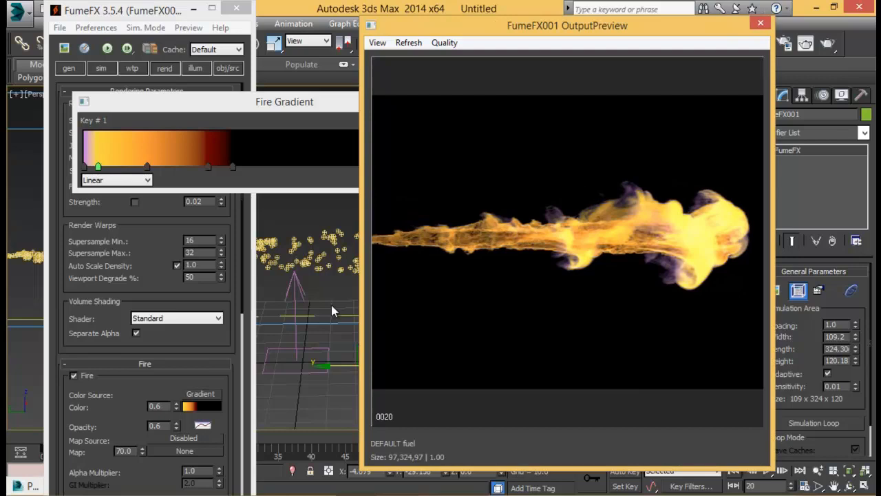
{"action": "scroll", "coordinate": [331, 311], "scroll_direction": "down", "scroll_amount": 4}
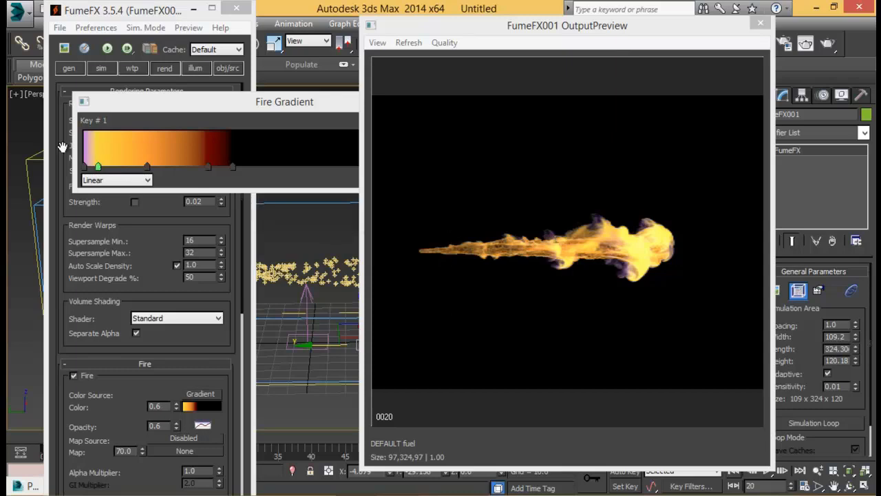
{"action": "left_click", "coordinate": [104, 166]}
{"action": "left_click_drag", "start_coordinate": [99, 166], "coordinate": [99, 167]}
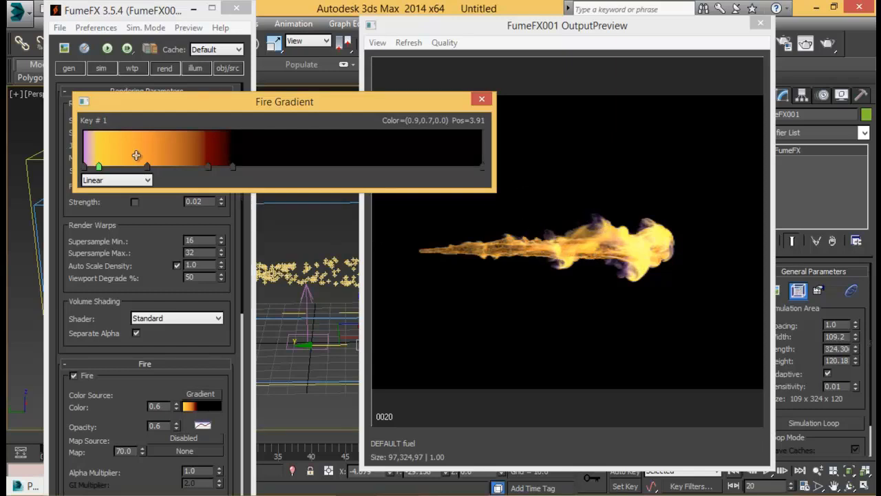
{"action": "mouse_move", "coordinate": [150, 166]}
{"action": "left_mouse_down"}
{"action": "mouse_move", "coordinate": [128, 166]}
{"action": "mouse_move", "coordinate": [157, 166]}
{"action": "left_mouse_up"}
{"action": "mouse_move", "coordinate": [99, 167]}
{"action": "left_mouse_down"}
{"action": "mouse_move", "coordinate": [108, 168]}
{"action": "mouse_move", "coordinate": [96, 168]}
{"action": "left_mouse_up"}
{"action": "left_click", "coordinate": [154, 167]}
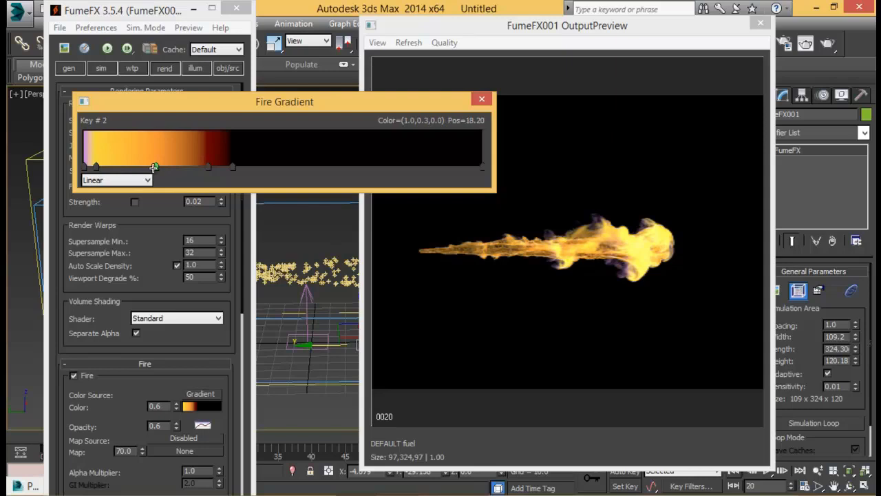
{"action": "left_click_drag", "start_coordinate": [154, 167], "coordinate": [139, 168]}
{"action": "left_click_drag", "start_coordinate": [210, 166], "coordinate": [121, 167]}
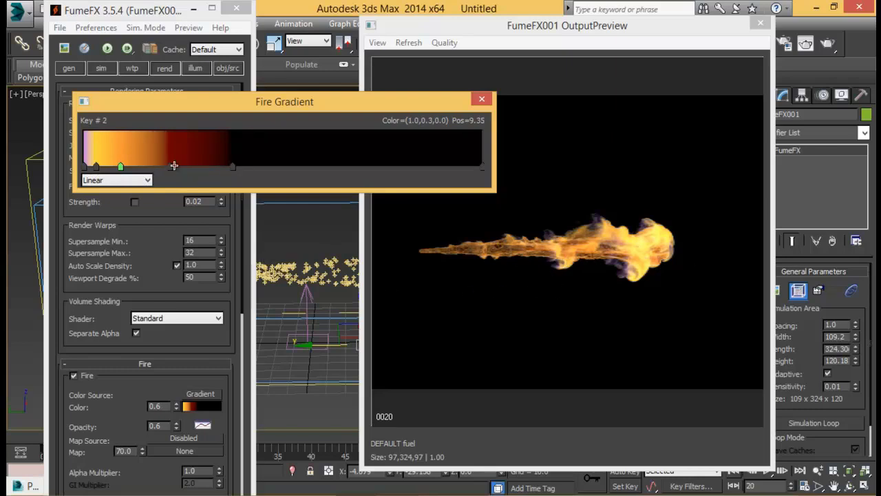
{"action": "left_click_drag", "start_coordinate": [173, 167], "coordinate": [156, 167]}
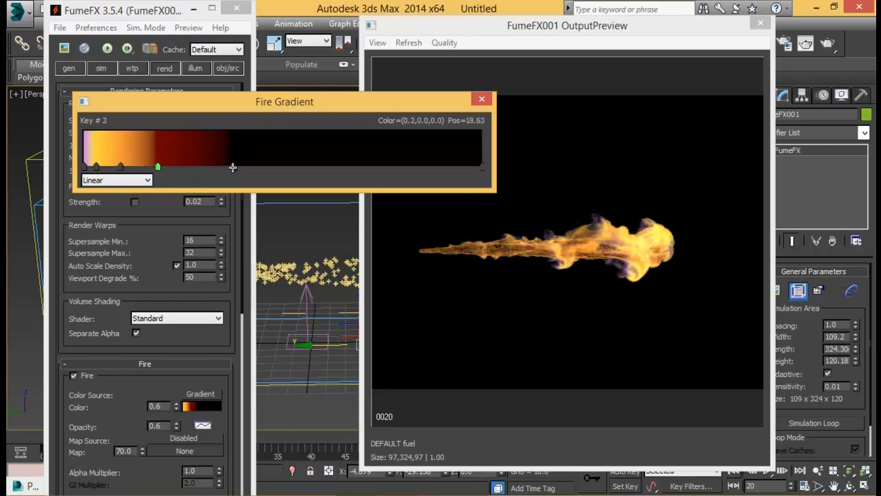
{"action": "left_click_drag", "start_coordinate": [233, 167], "coordinate": [157, 169]}
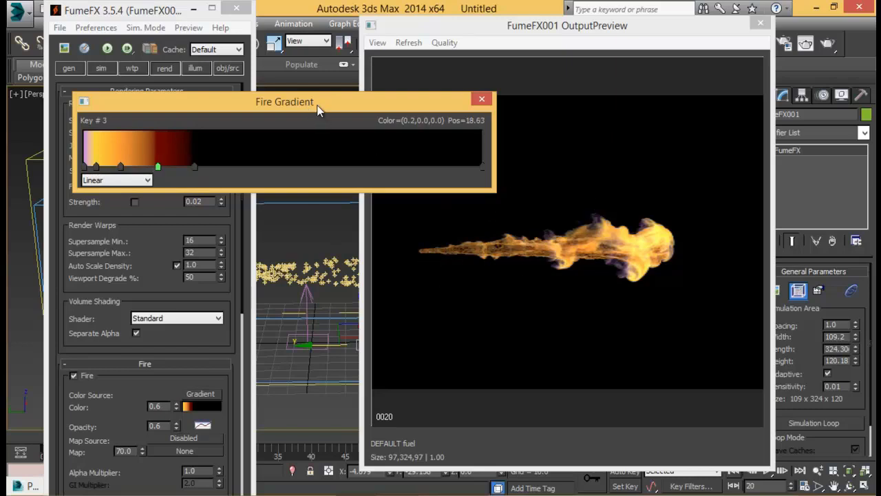
{"action": "left_click_drag", "start_coordinate": [320, 108], "coordinate": [416, 103]}
Step: Change Key #1 to a brighter, fully saturated yellow
{"action": "left_click", "coordinate": [194, 162]}
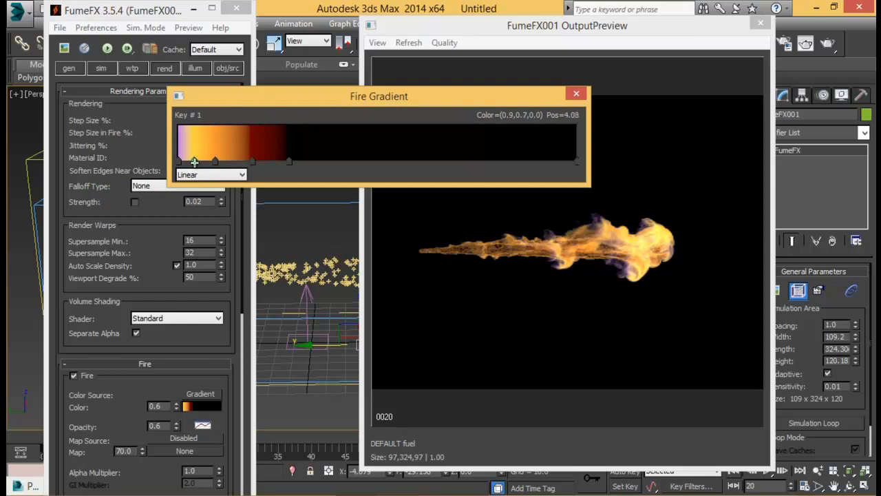
{"action": "double_click", "coordinate": [194, 162]}
{"action": "left_click_drag", "start_coordinate": [263, 177], "coordinate": [254, 170]}
{"action": "left_click_drag", "start_coordinate": [299, 135], "coordinate": [333, 133]}
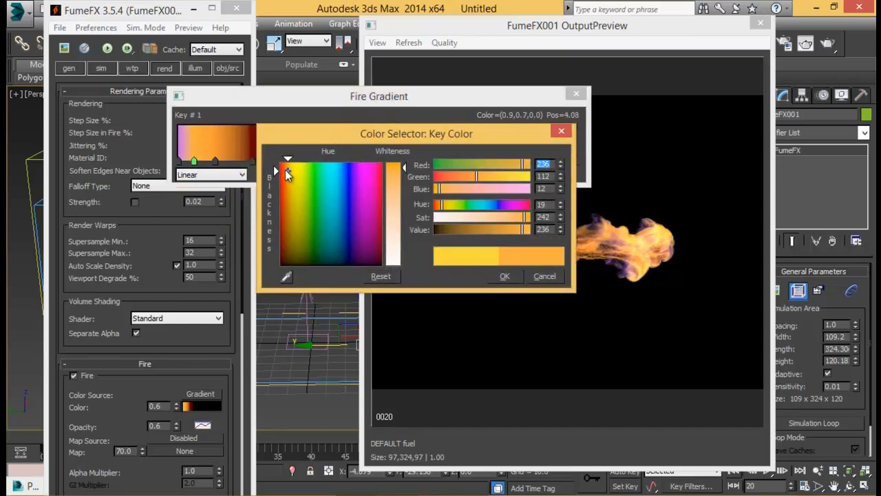
{"action": "left_click_drag", "start_coordinate": [288, 170], "coordinate": [293, 167]}
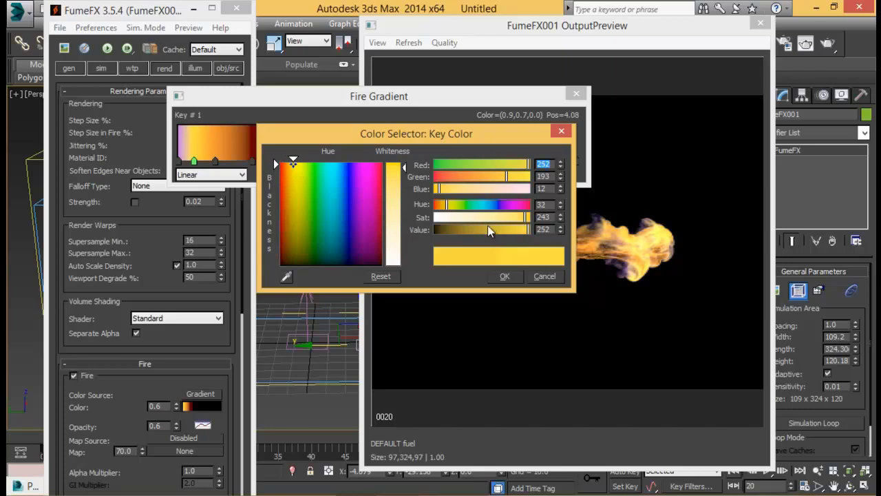
{"action": "left_click_drag", "start_coordinate": [410, 169], "coordinate": [402, 163]}
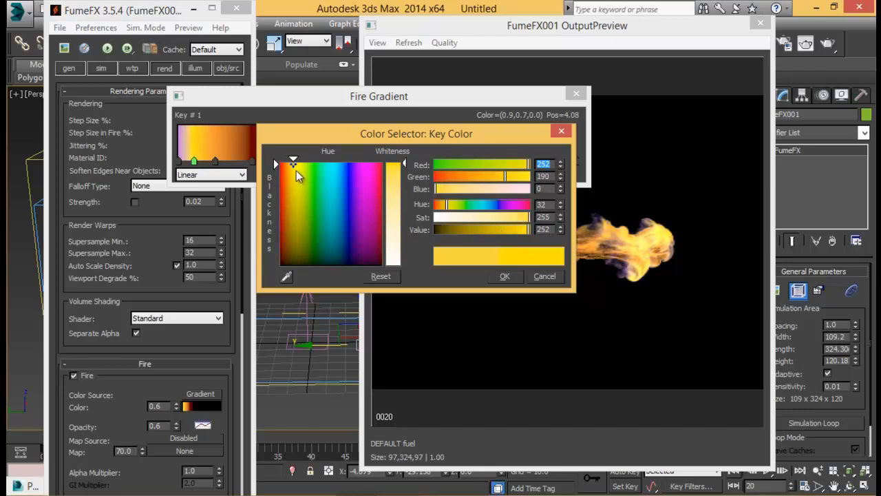
{"action": "left_click", "coordinate": [504, 276]}
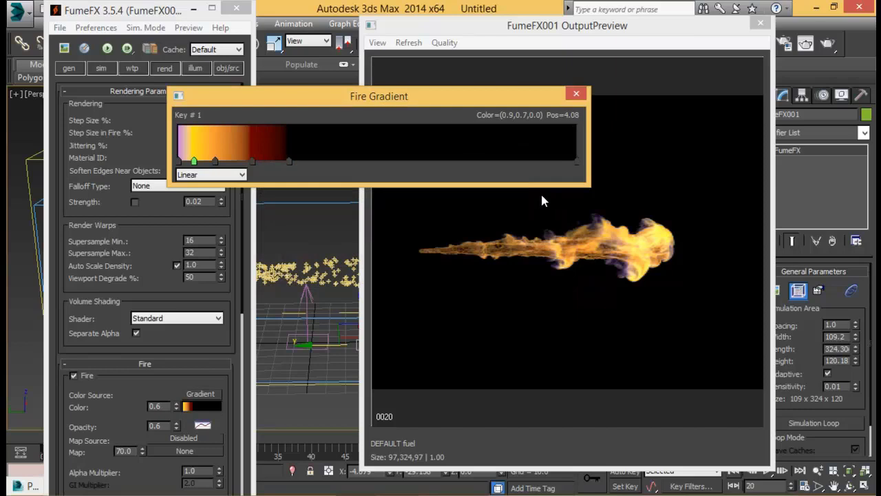
Step: Darken Key #2's orange to Value 172, move the black key to 23.98, and add a dark red key at 16.59
{"action": "double_click", "coordinate": [214, 161]}
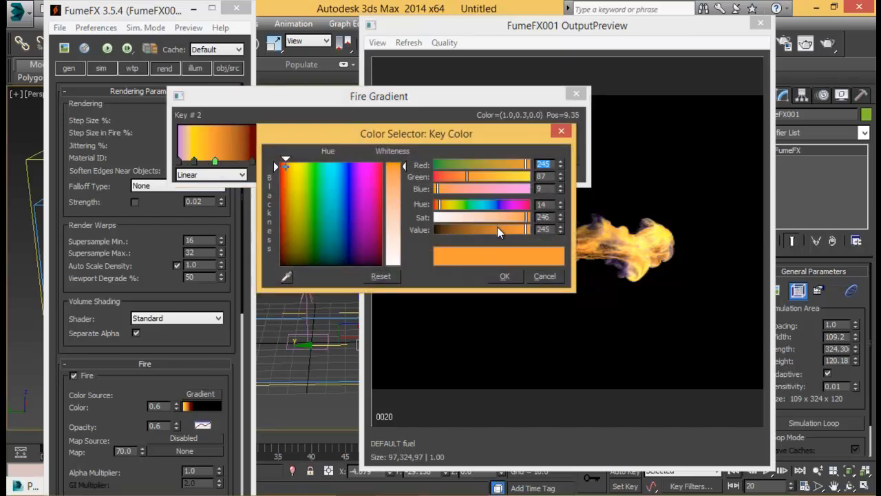
{"action": "left_click", "coordinate": [498, 228]}
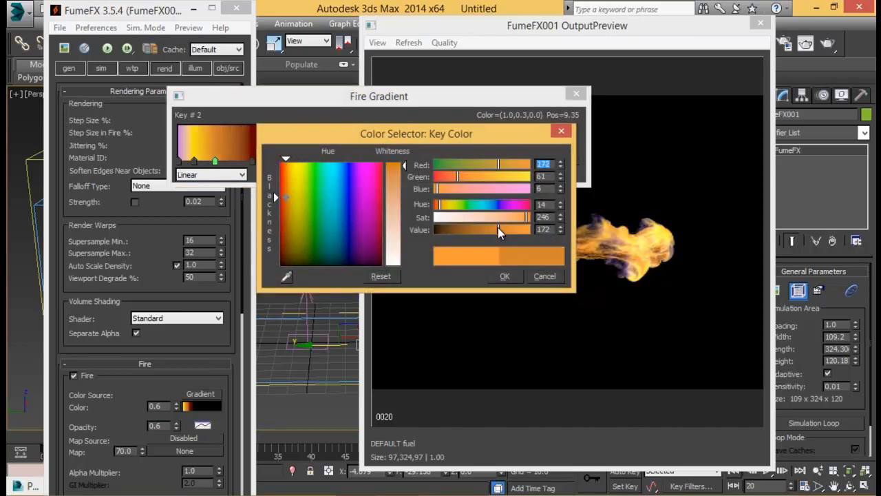
{"action": "left_click", "coordinate": [505, 276]}
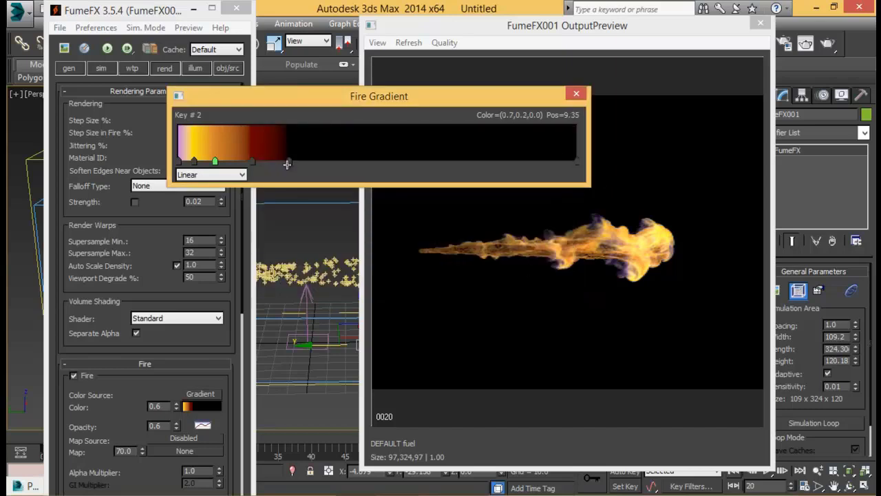
{"action": "left_click_drag", "start_coordinate": [287, 163], "coordinate": [269, 165]}
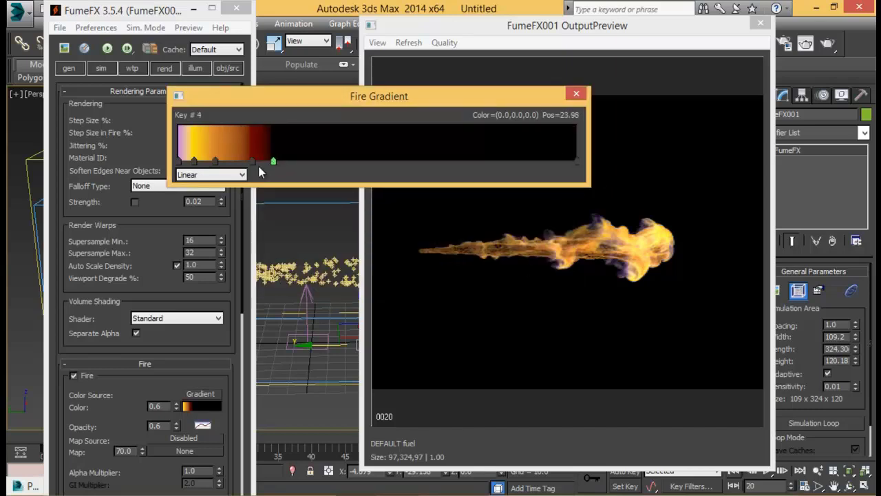
{"action": "left_click", "coordinate": [244, 162]}
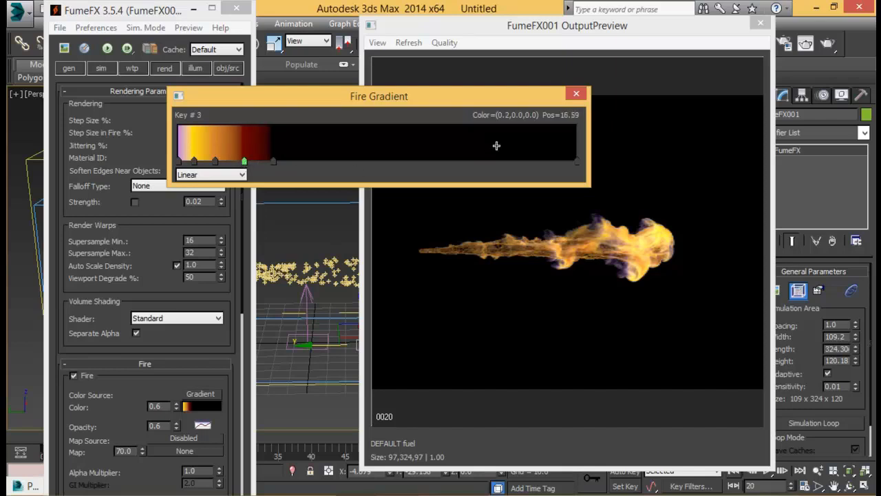
{"action": "left_click", "coordinate": [584, 96]}
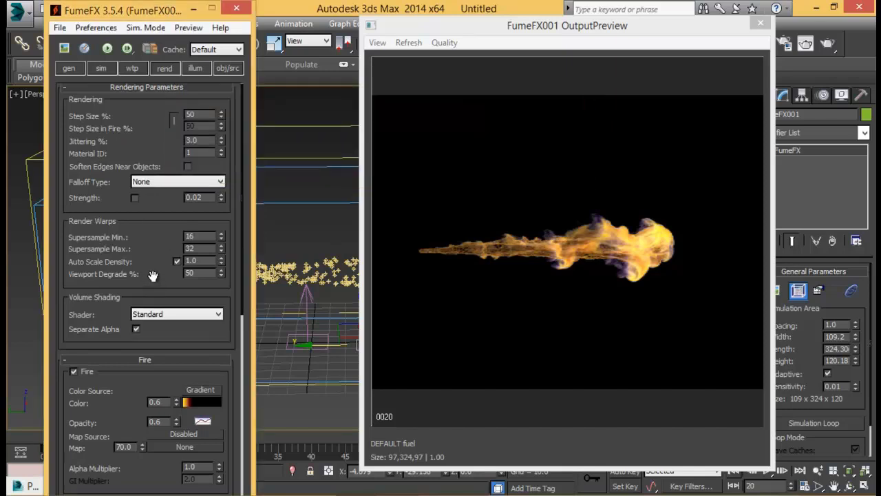
Step: Minimize the FumeFX panel and close the fire preview window
{"action": "left_click_drag", "start_coordinate": [595, 28], "coordinate": [511, 22]}
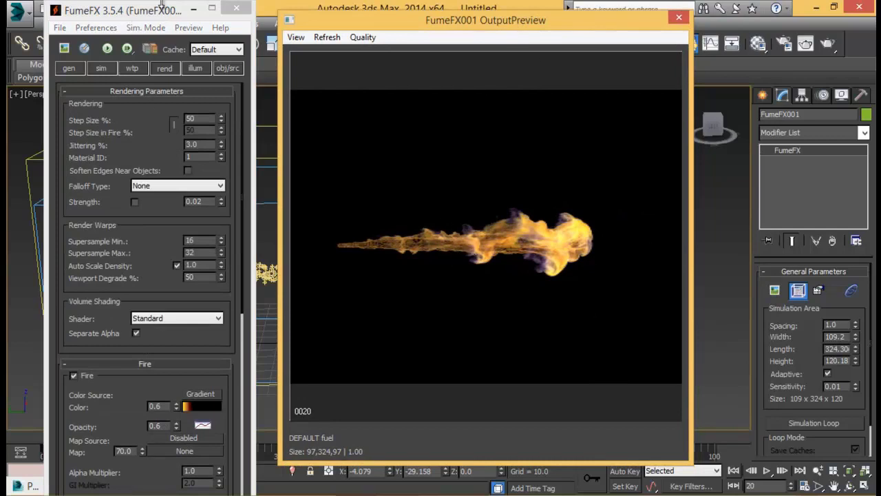
{"action": "left_click_drag", "start_coordinate": [163, 8], "coordinate": [199, 11]}
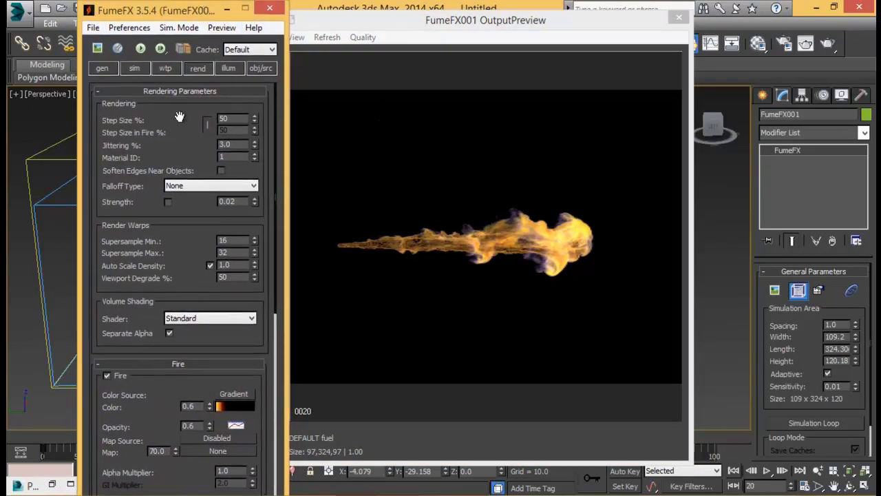
{"action": "left_click", "coordinate": [245, 8]}
{"action": "left_click", "coordinate": [678, 17]}
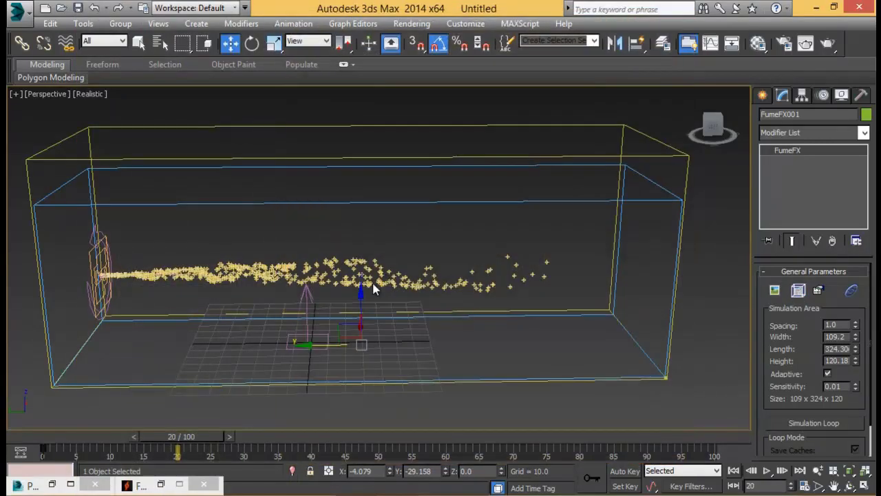
Step: Review the Birth, Position Icon and Speed (250.0) operators in Particle View
{"action": "left_click", "coordinate": [52, 484]}
{"action": "left_click", "coordinate": [485, 211]}
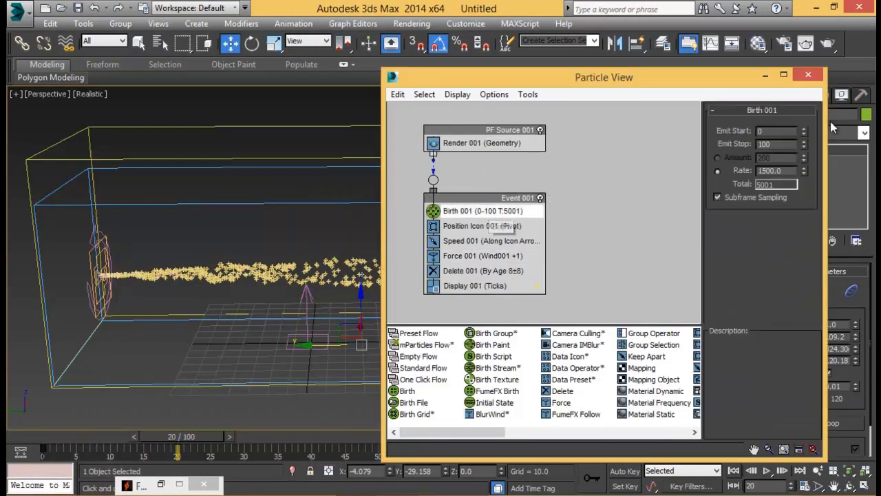
{"action": "double_click", "coordinate": [776, 170]}
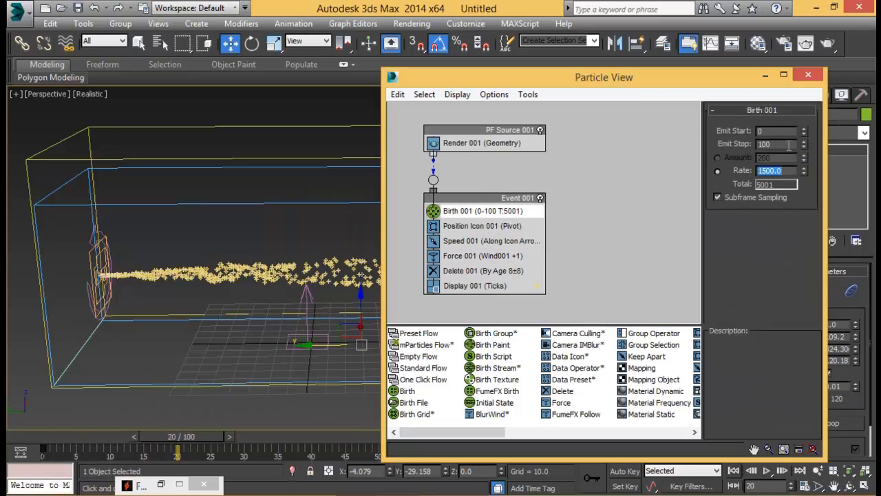
{"action": "double_click", "coordinate": [759, 132]}
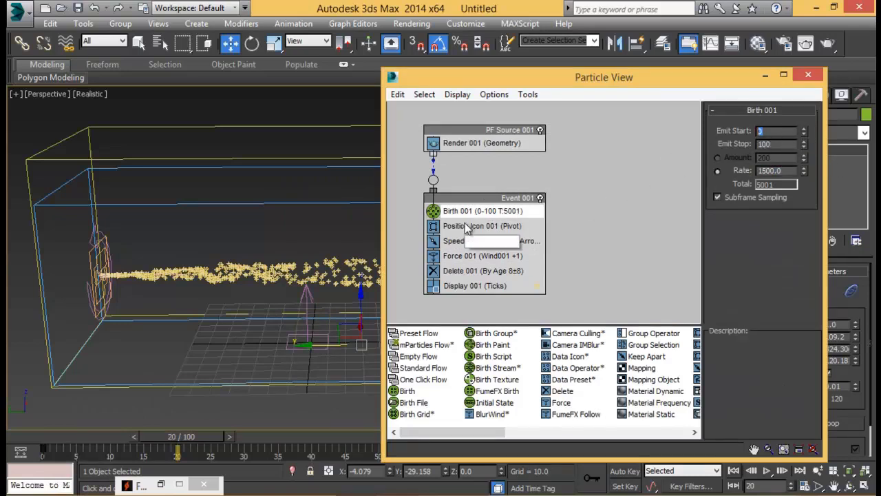
{"action": "left_click", "coordinate": [492, 226]}
{"action": "left_click", "coordinate": [509, 243]}
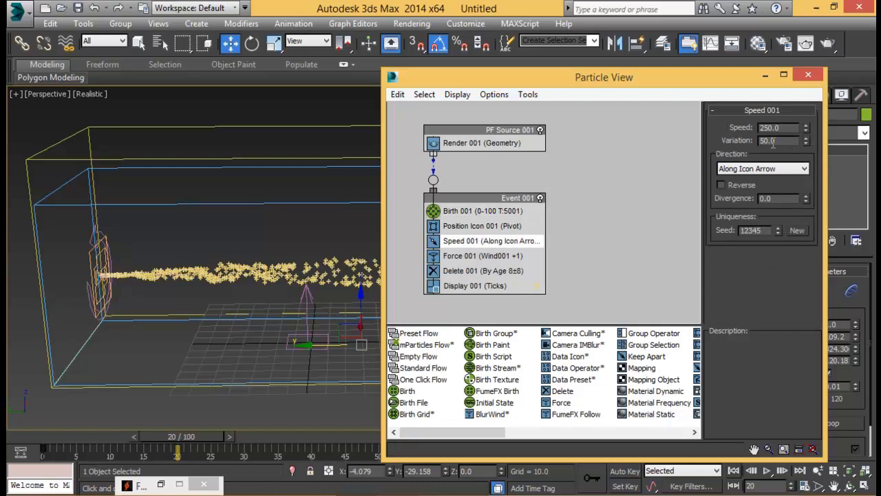
{"action": "double_click", "coordinate": [797, 128]}
Step: Check the Force, Delete and Display operators, then minimize Particle View and deselect everything
{"action": "left_click", "coordinate": [510, 255]}
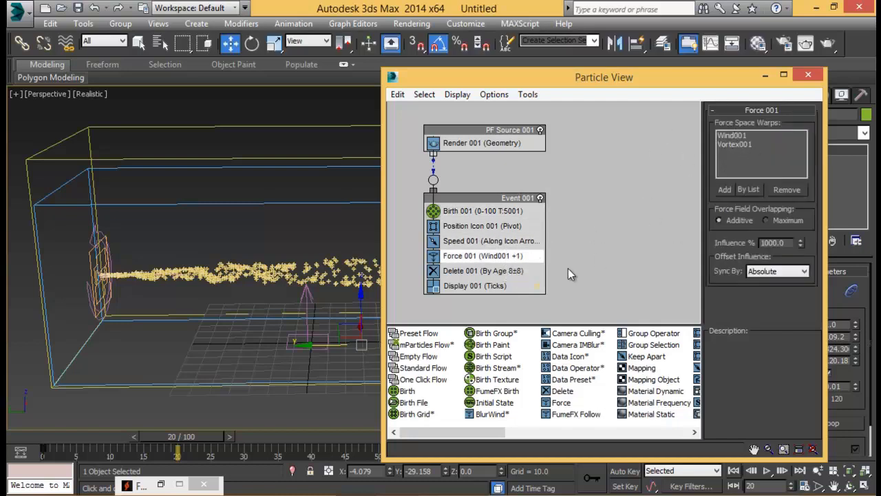
{"action": "left_click", "coordinate": [502, 270]}
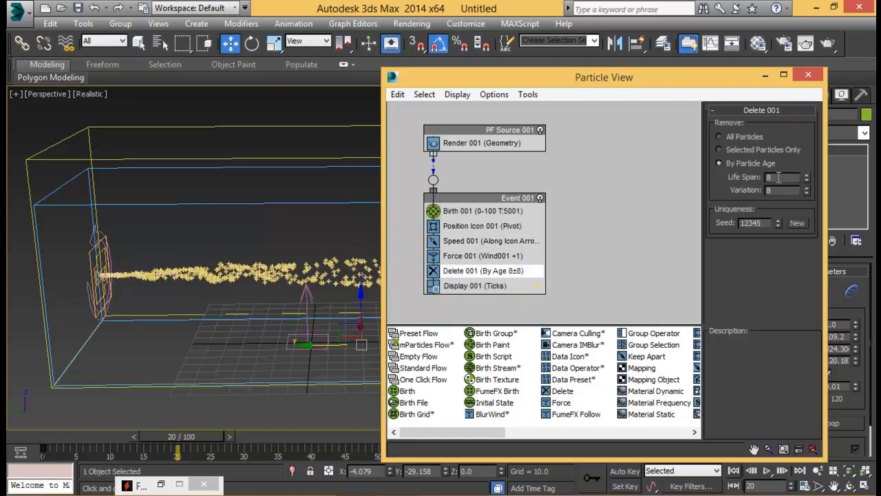
{"action": "left_click", "coordinate": [500, 289]}
{"action": "left_click", "coordinate": [764, 77]}
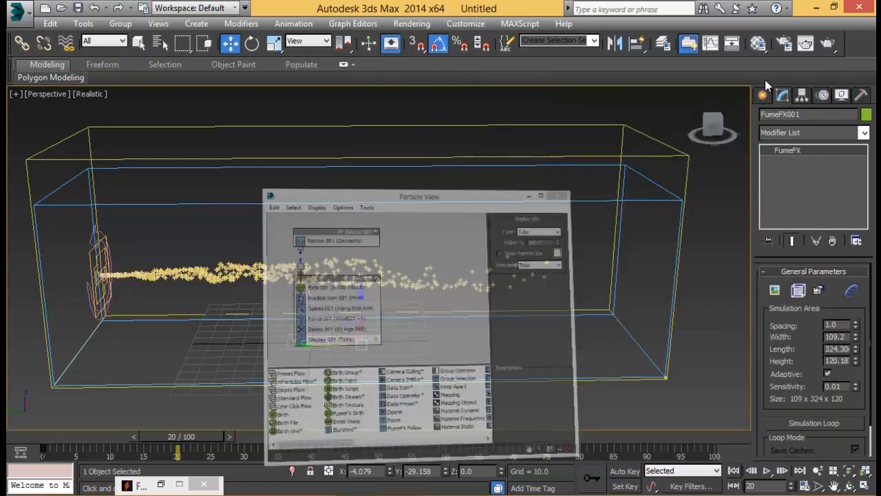
{"action": "left_click", "coordinate": [449, 172]}
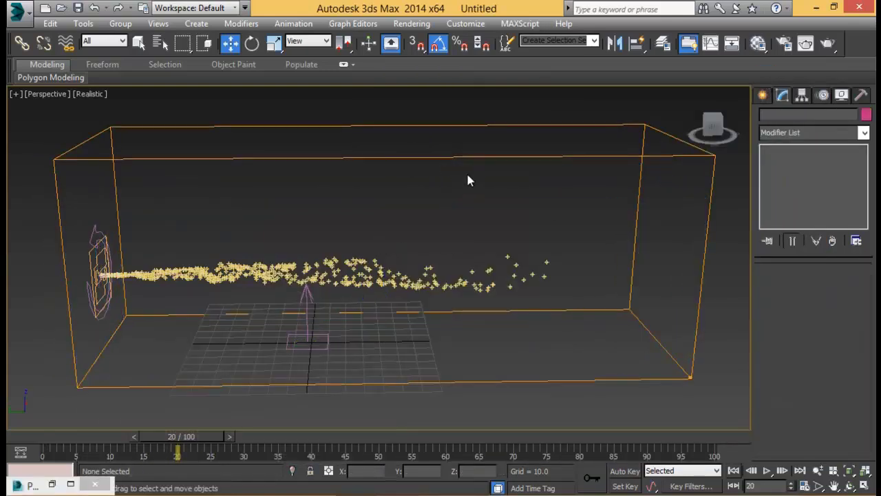
Step: Select FumeFX001 and show its Simulation parameters in the FumeFX window
{"action": "left_click", "coordinate": [476, 137]}
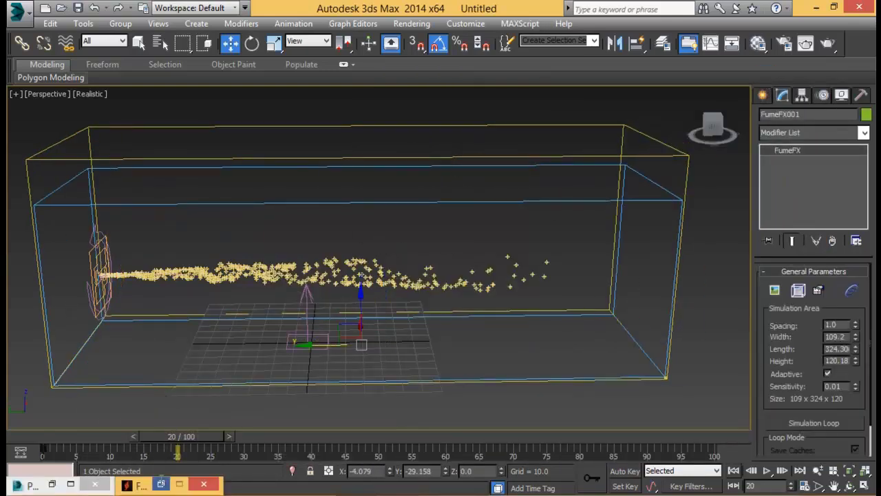
{"action": "left_click", "coordinate": [798, 290]}
{"action": "left_click", "coordinate": [798, 290]}
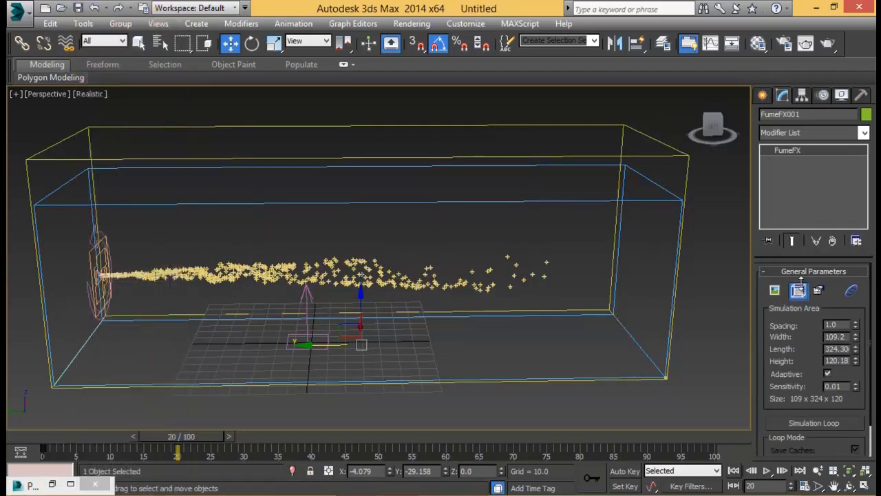
{"action": "left_click", "coordinate": [798, 290]}
{"action": "left_click_drag", "start_coordinate": [245, 17], "coordinate": [463, 17]}
{"action": "left_click", "coordinate": [253, 68]}
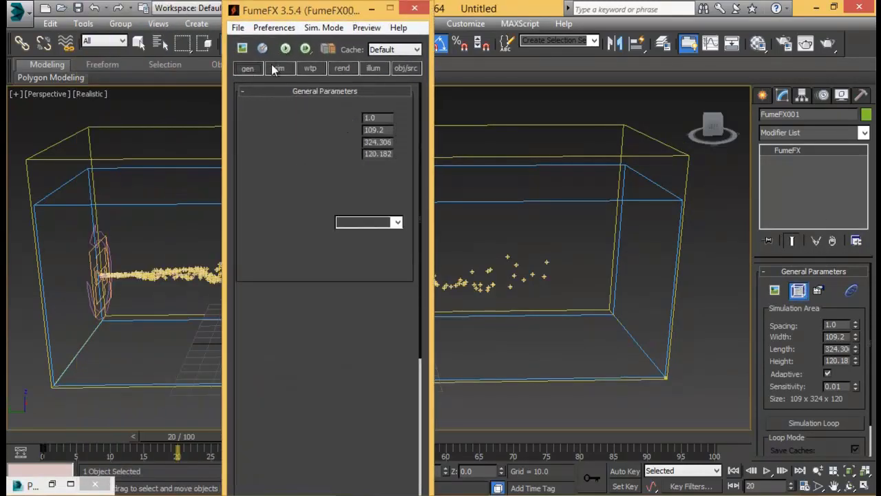
{"action": "left_click", "coordinate": [278, 68]}
Step: Reopen the output preview showing the orange fire jet at frame 20
{"action": "left_click_drag", "start_coordinate": [363, 333], "coordinate": [364, 227]}
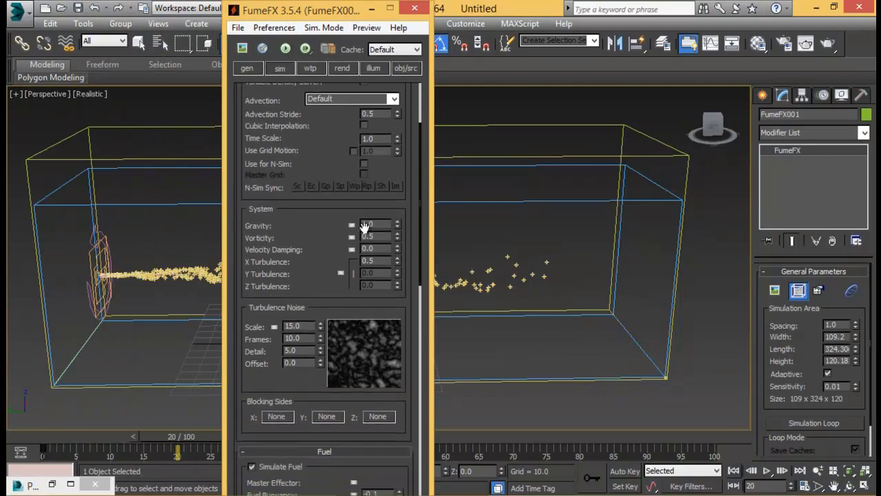
{"action": "scroll", "coordinate": [318, 267], "scroll_direction": "down", "scroll_amount": 5}
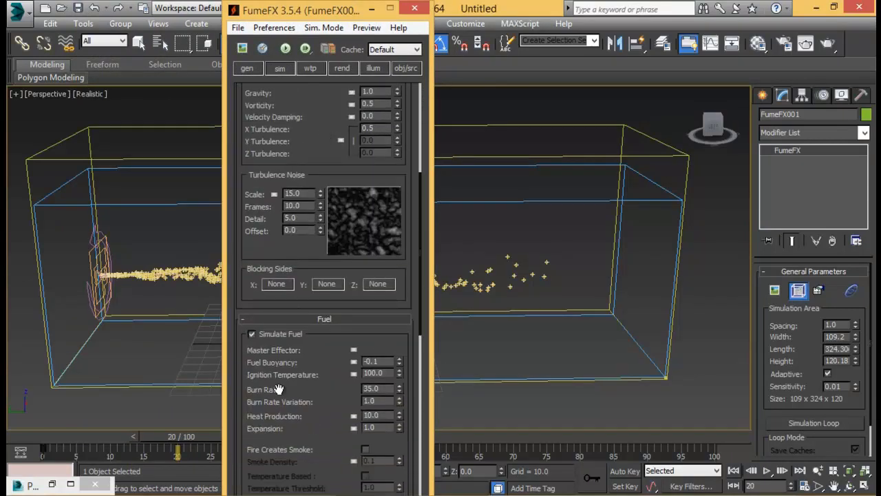
{"action": "left_click_drag", "start_coordinate": [292, 389], "coordinate": [278, 303]}
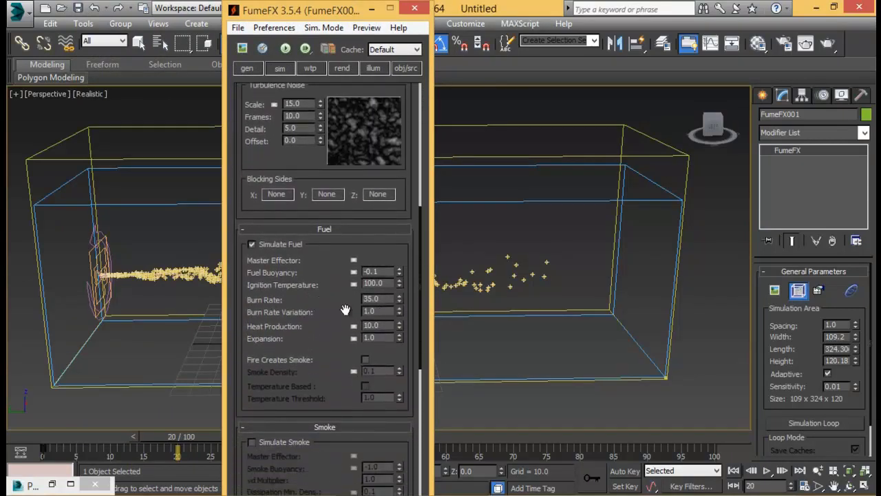
{"action": "left_click_drag", "start_coordinate": [320, 370], "coordinate": [310, 473]}
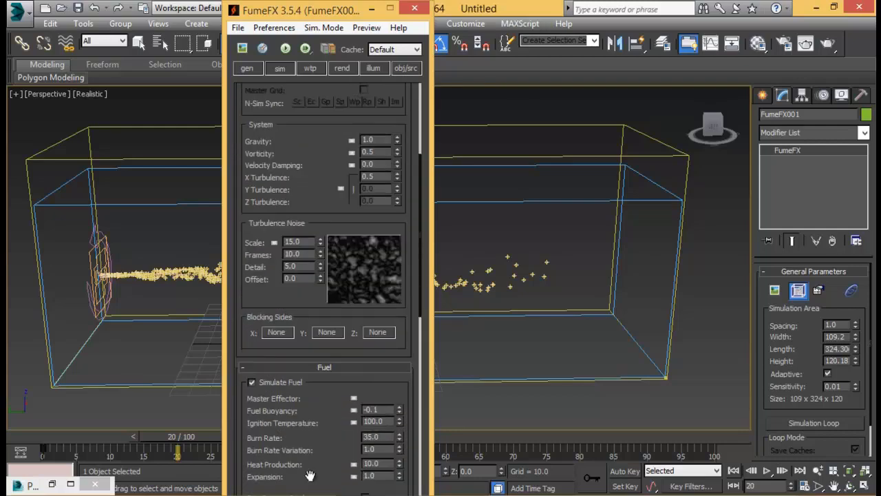
{"action": "left_click_drag", "start_coordinate": [333, 139], "coordinate": [314, 369]}
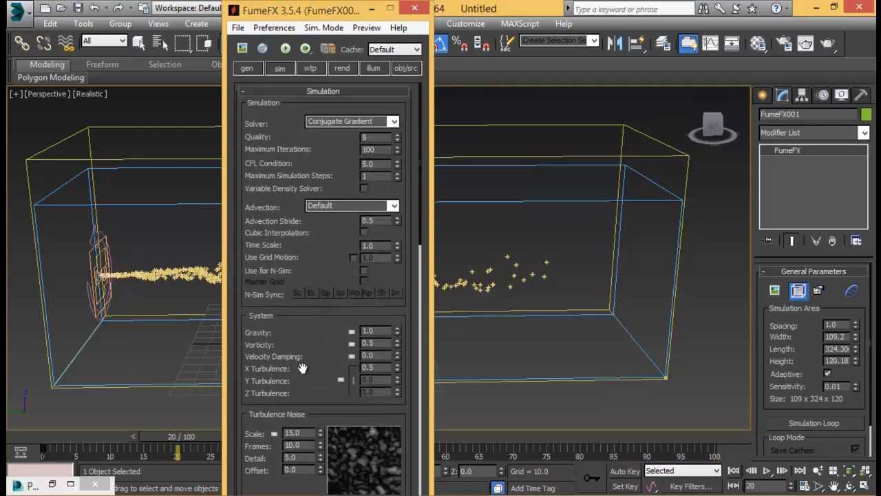
{"action": "left_click_drag", "start_coordinate": [337, 9], "coordinate": [277, 26]}
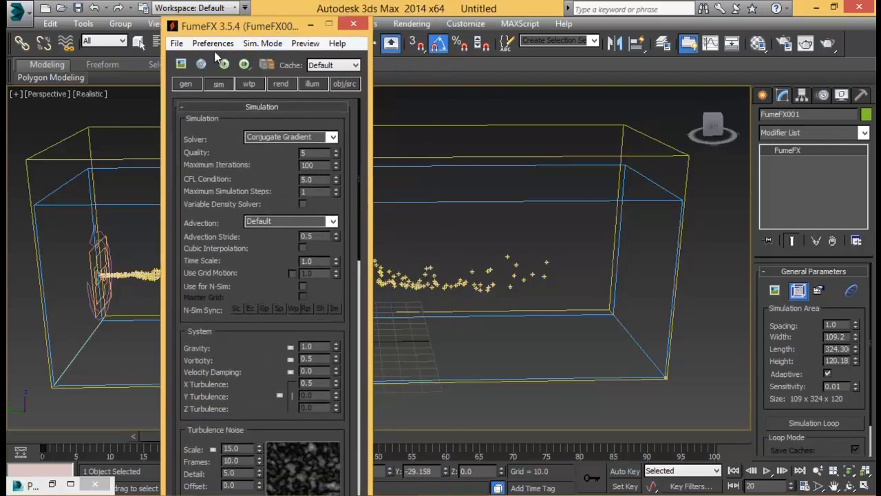
{"action": "left_click", "coordinate": [181, 64]}
Step: Set FumeFX grid Spacing to 0.2, then 0.4 (273 x 811 x 300 cells), and close the window
{"action": "left_click_drag", "start_coordinate": [474, 28], "coordinate": [581, 31]}
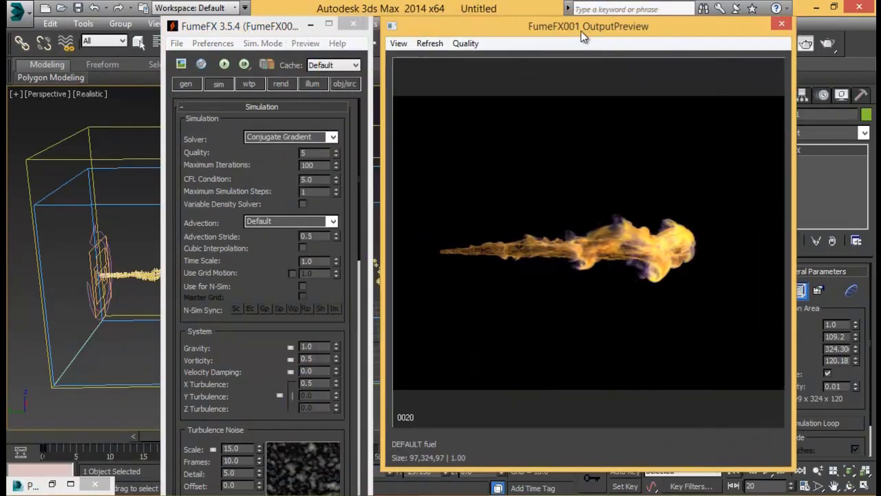
{"action": "left_click", "coordinate": [186, 83]}
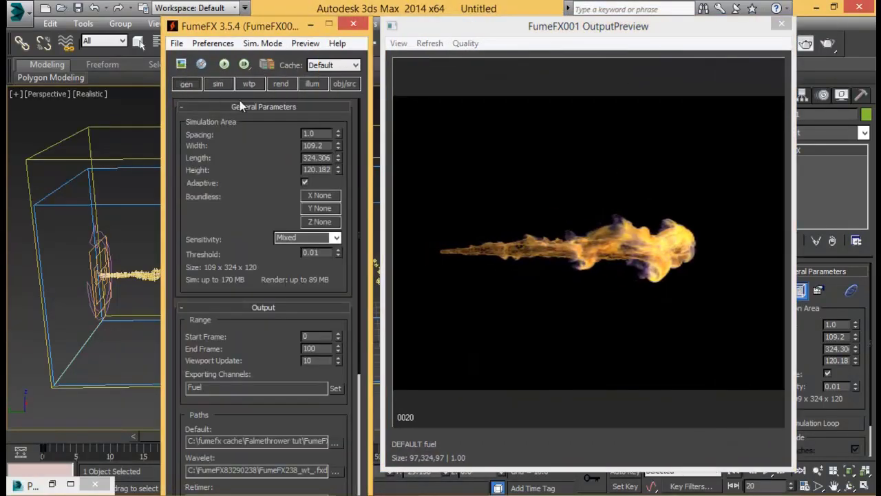
{"action": "left_click", "coordinate": [311, 133]}
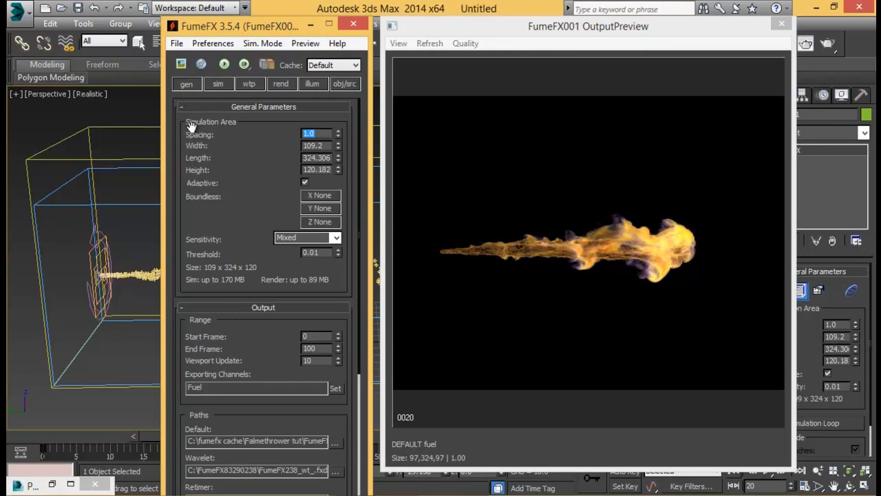
{"action": "type", "text": "0.2"}
{"action": "key", "text": "Return"}
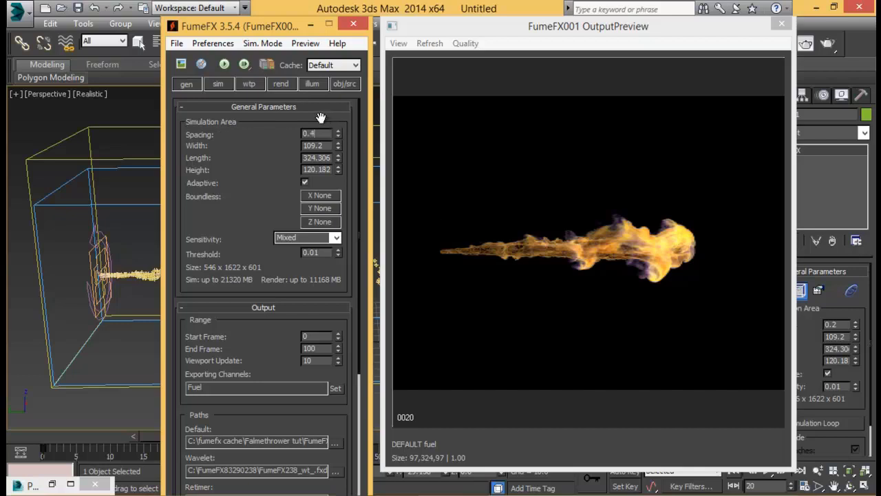
{"action": "key", "text": "Return"}
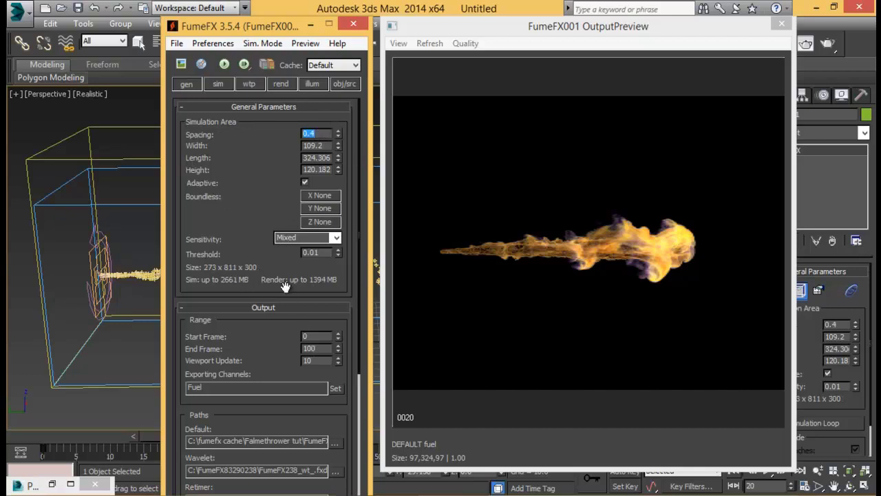
{"action": "left_click", "coordinate": [353, 23]}
Step: In Render Setup, set Time Output to Range 0–100 and keep the custom output size
{"action": "left_click_drag", "start_coordinate": [587, 26], "coordinate": [431, 17]}
{"action": "left_click", "coordinate": [783, 43]}
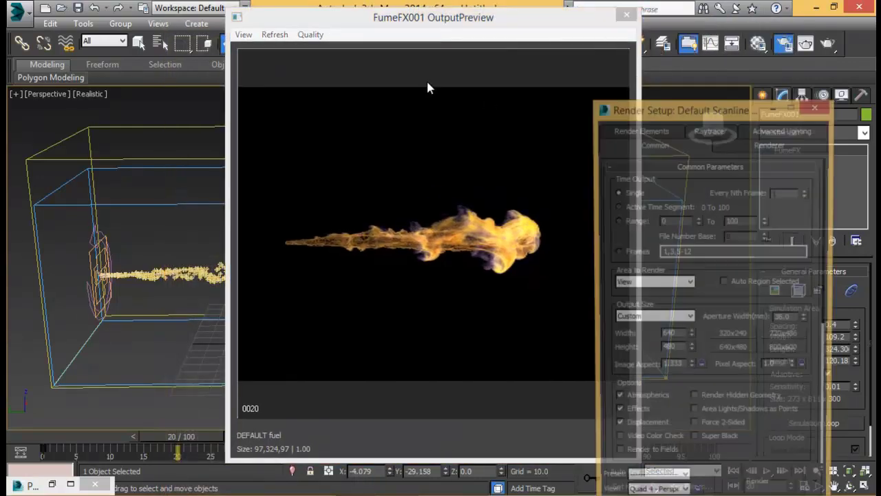
{"action": "left_click_drag", "start_coordinate": [638, 116], "coordinate": [628, 84]}
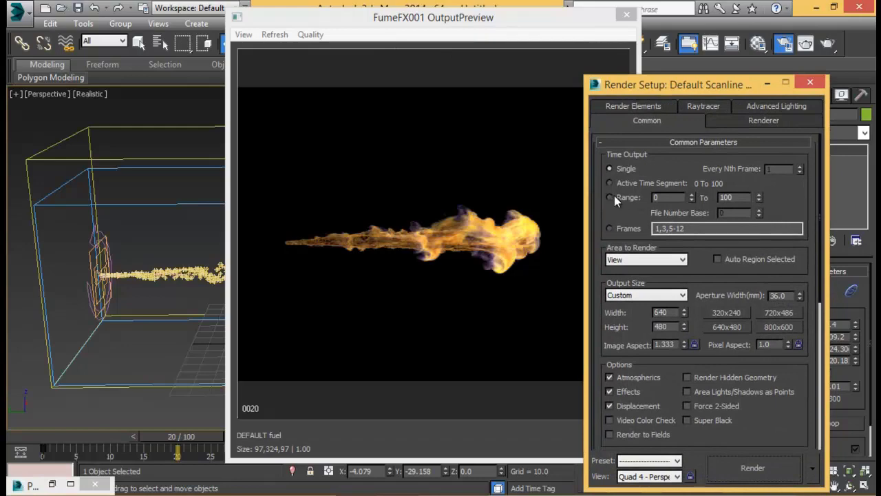
{"action": "left_click", "coordinate": [610, 198]}
{"action": "scroll", "coordinate": [689, 261], "scroll_direction": "down", "scroll_amount": 3}
{"action": "left_click", "coordinate": [661, 237]}
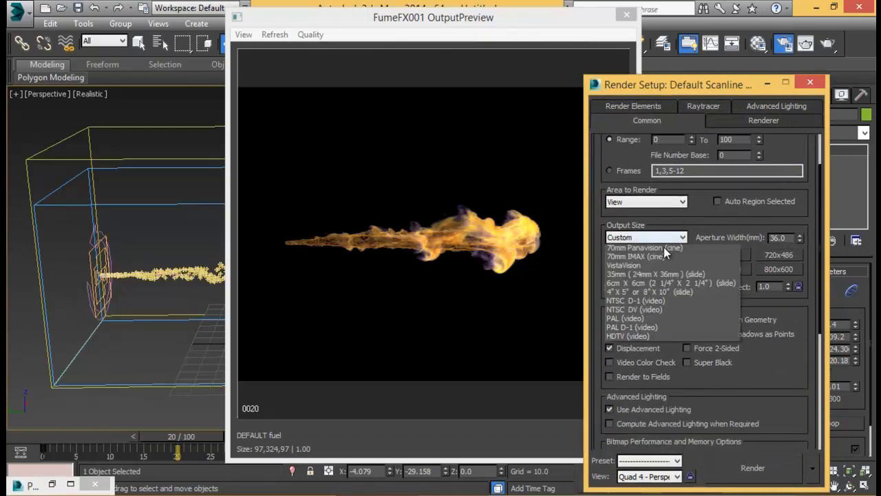
{"action": "left_click", "coordinate": [777, 407]}
Step: Browse the render output Files dialog (Desktop, This PC) without choosing a file
{"action": "left_click_drag", "start_coordinate": [777, 406], "coordinate": [759, 173]}
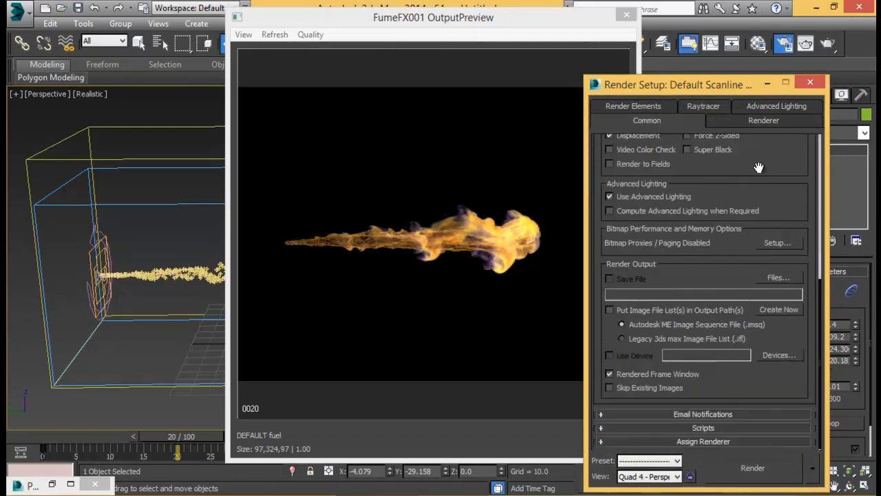
{"action": "left_click", "coordinate": [774, 278]}
{"action": "left_click", "coordinate": [436, 131]}
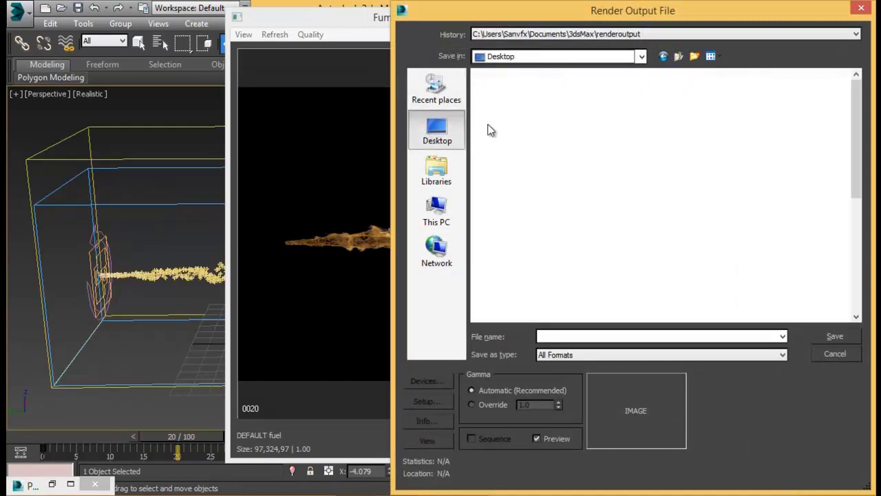
{"action": "left_click", "coordinate": [436, 210]}
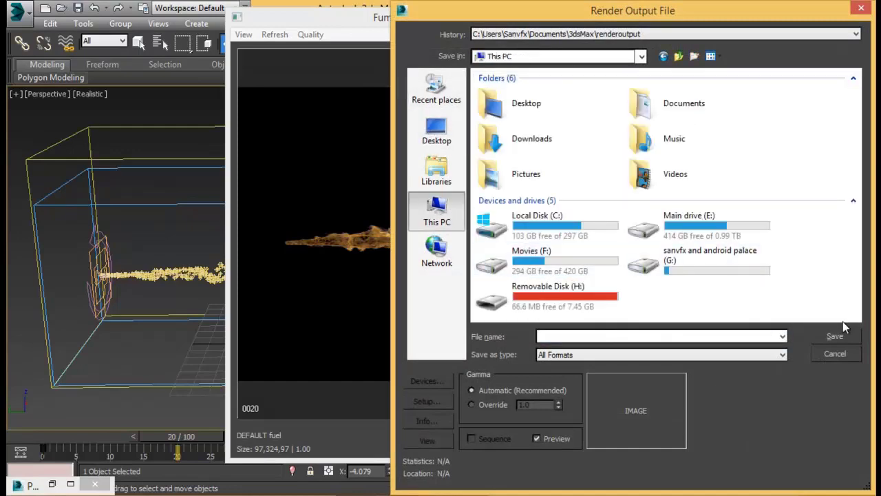
{"action": "left_click", "coordinate": [833, 353]}
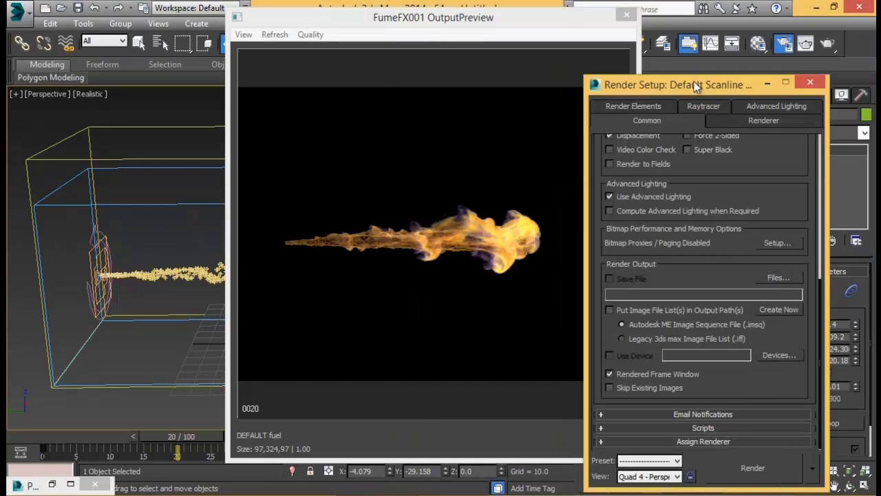
{"action": "left_click_drag", "start_coordinate": [706, 84], "coordinate": [705, 47]}
{"action": "left_click_drag", "start_coordinate": [558, 27], "coordinate": [495, 33]}
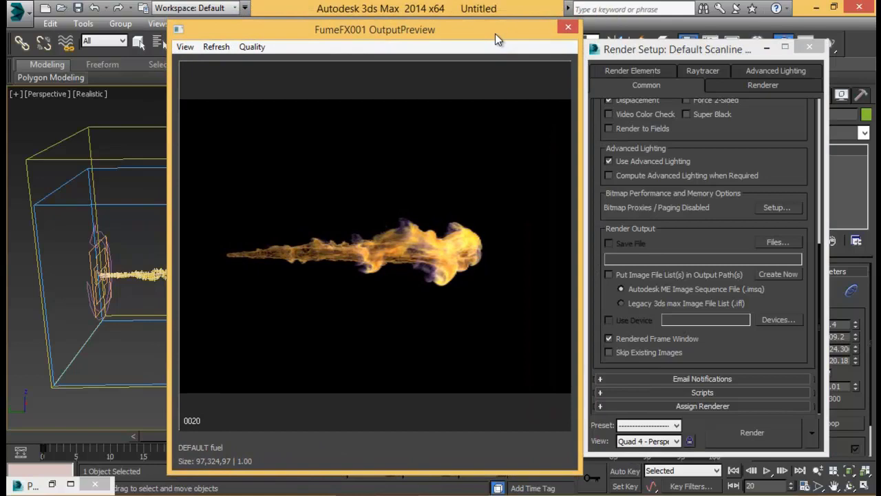